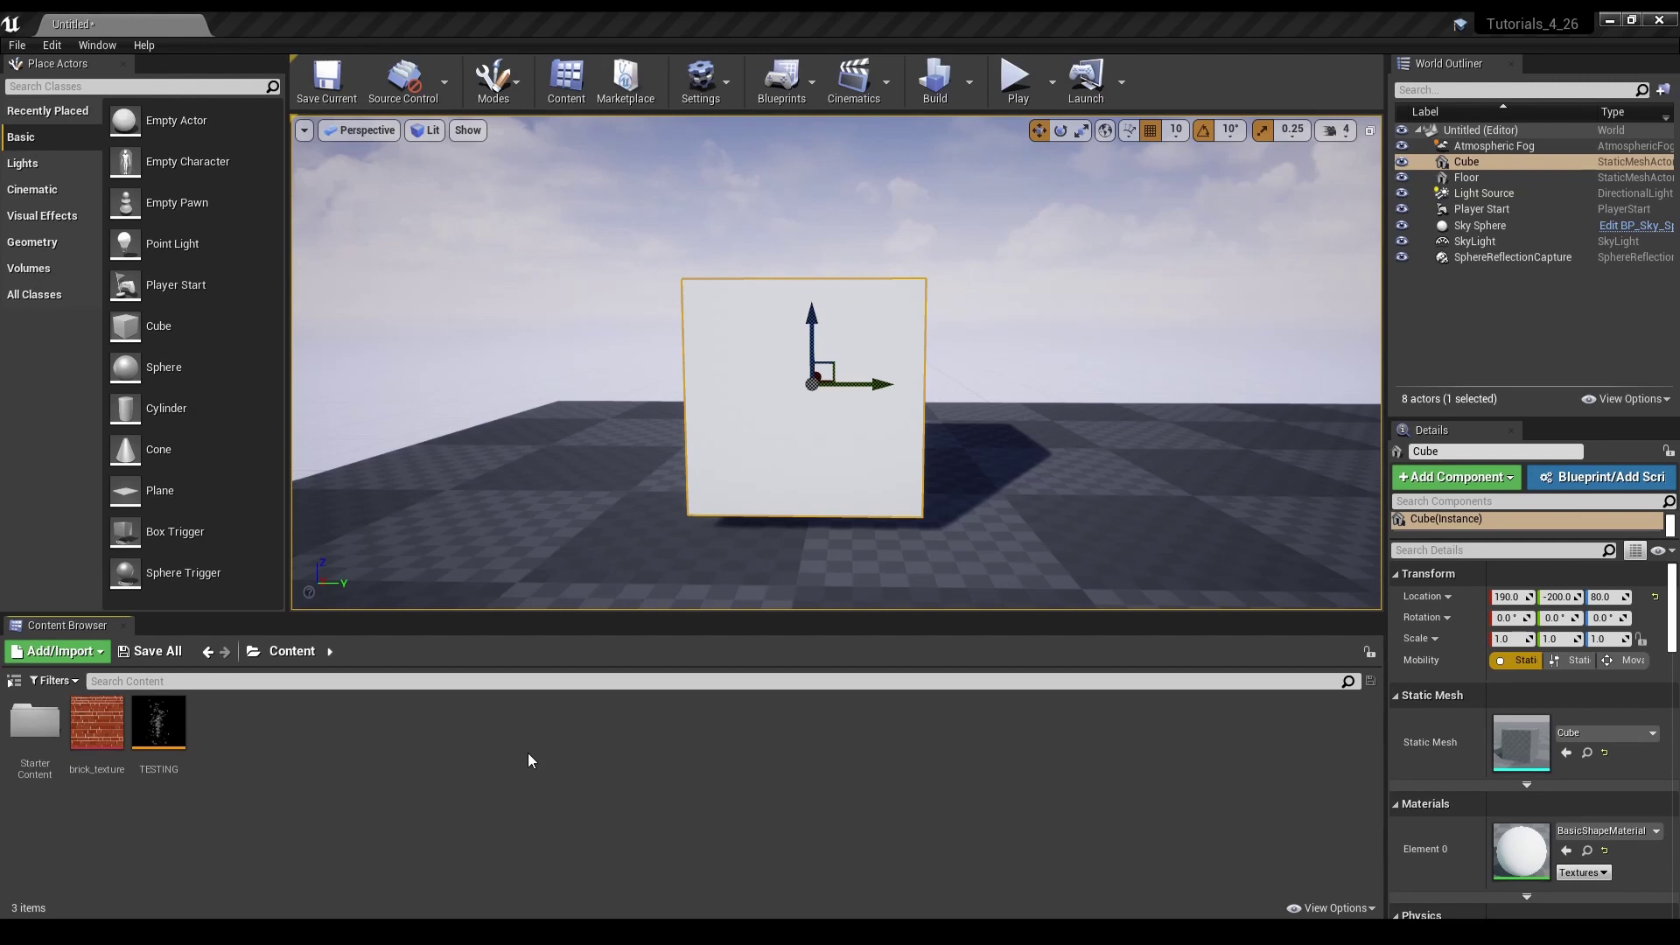
- Inspect brick_texture, then create a new material asset named M_brick
left_click(97, 724)
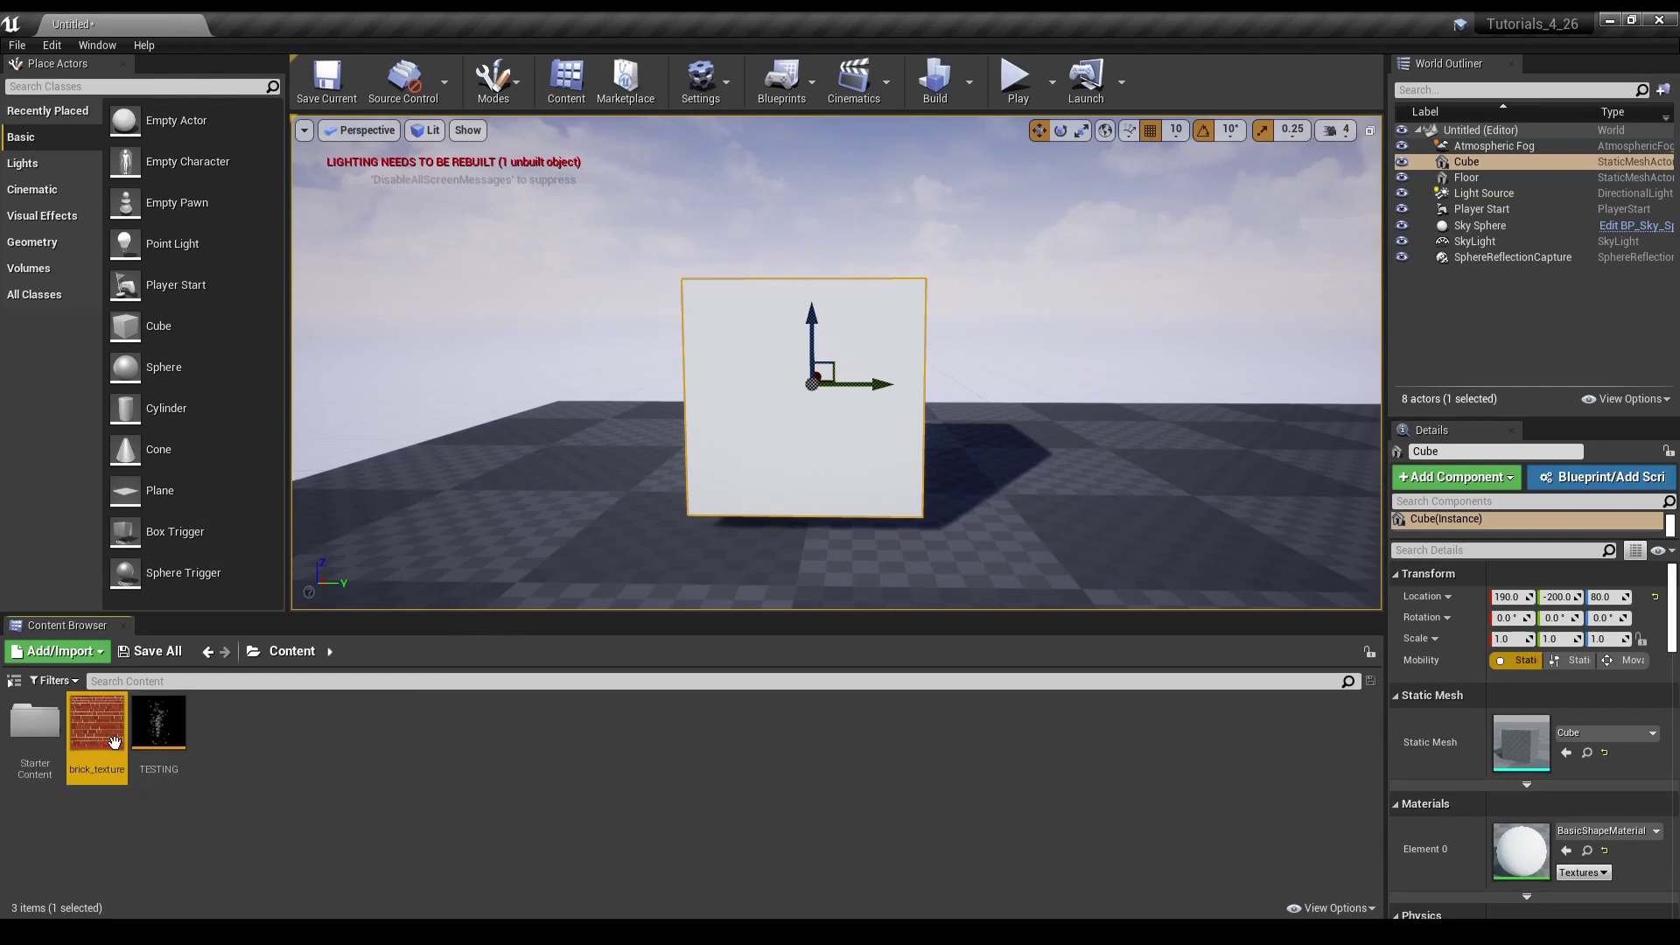
double_click(97, 747)
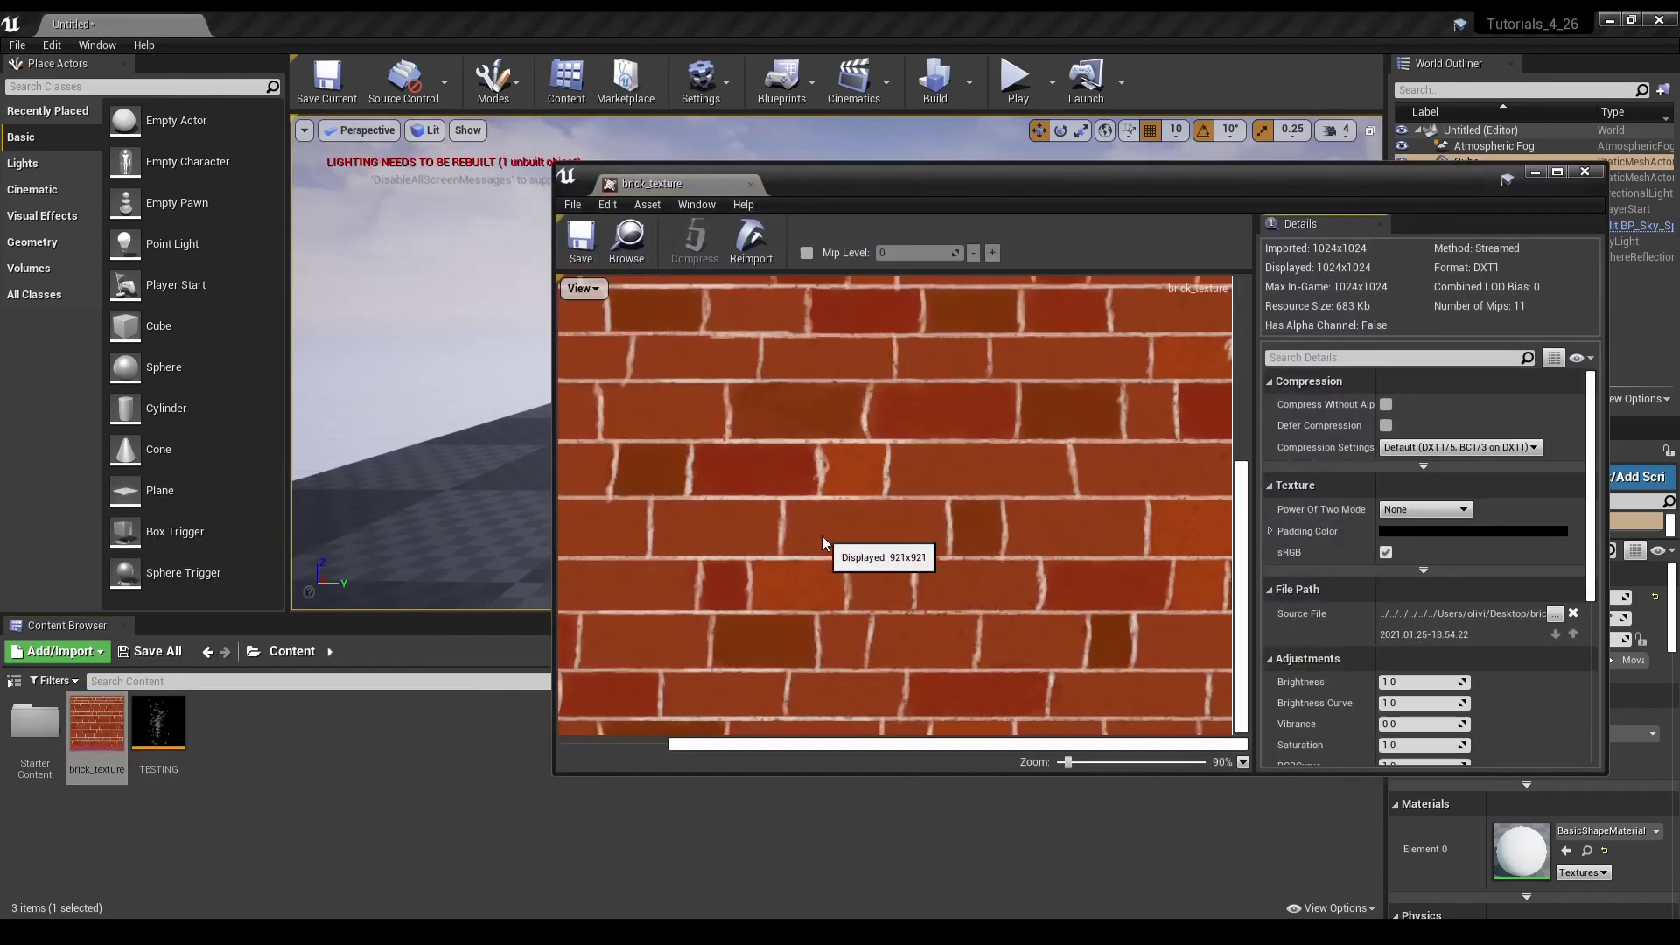
scroll(823, 535, "down", 5)
scroll(822, 536, "up", 2)
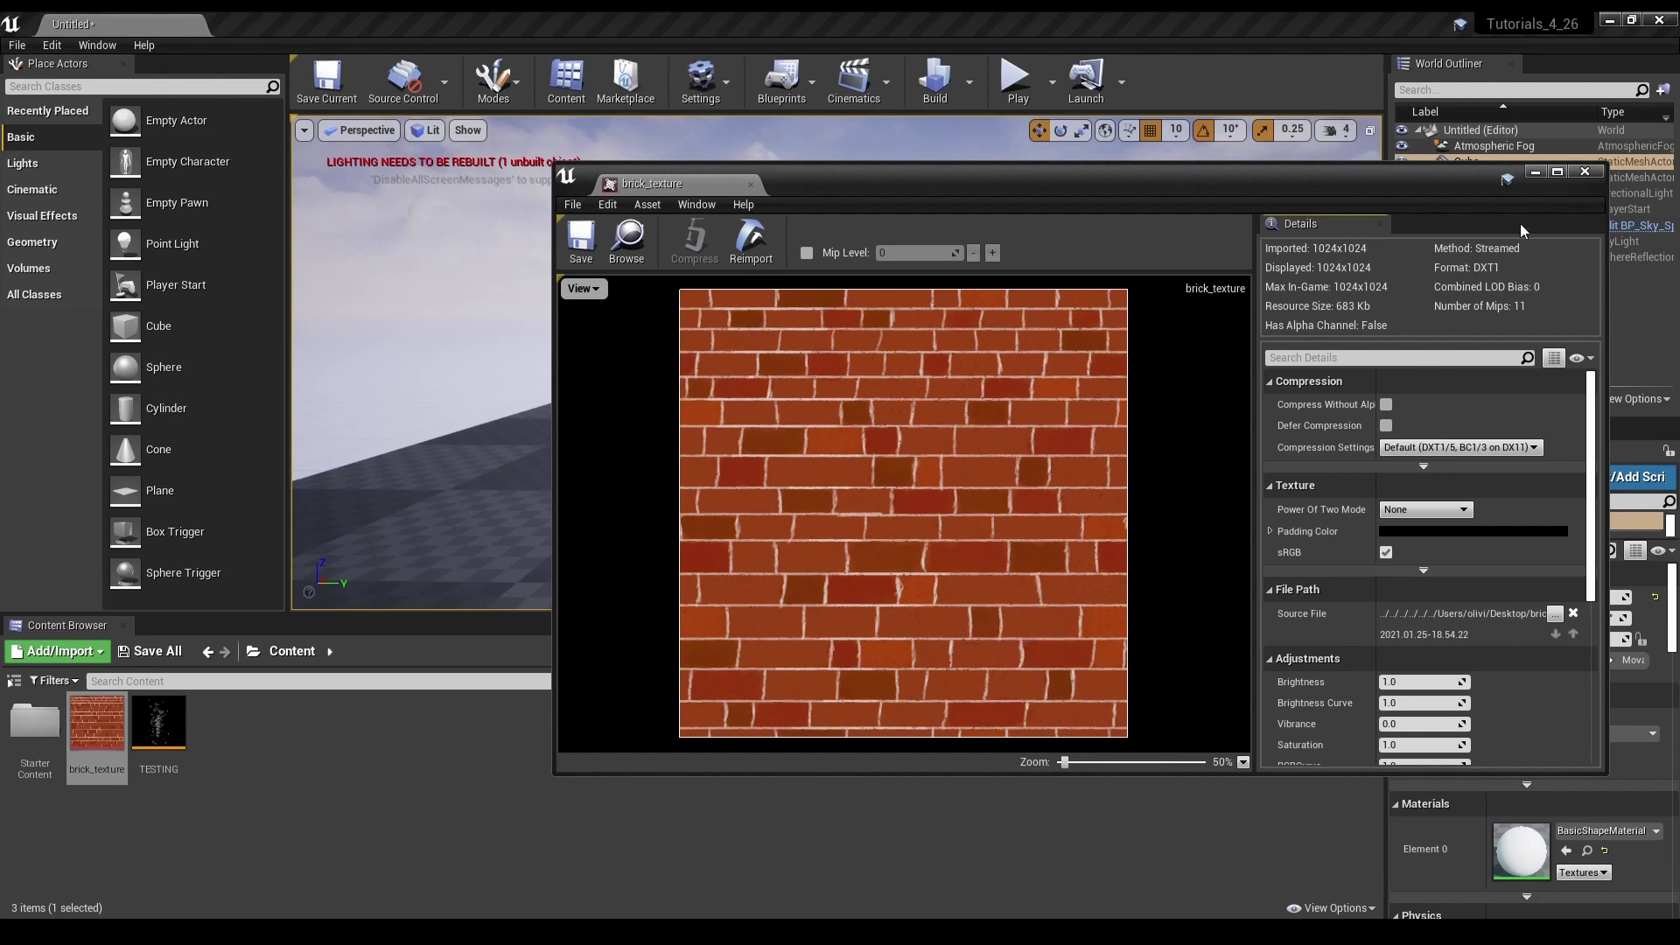
left_click(1585, 174)
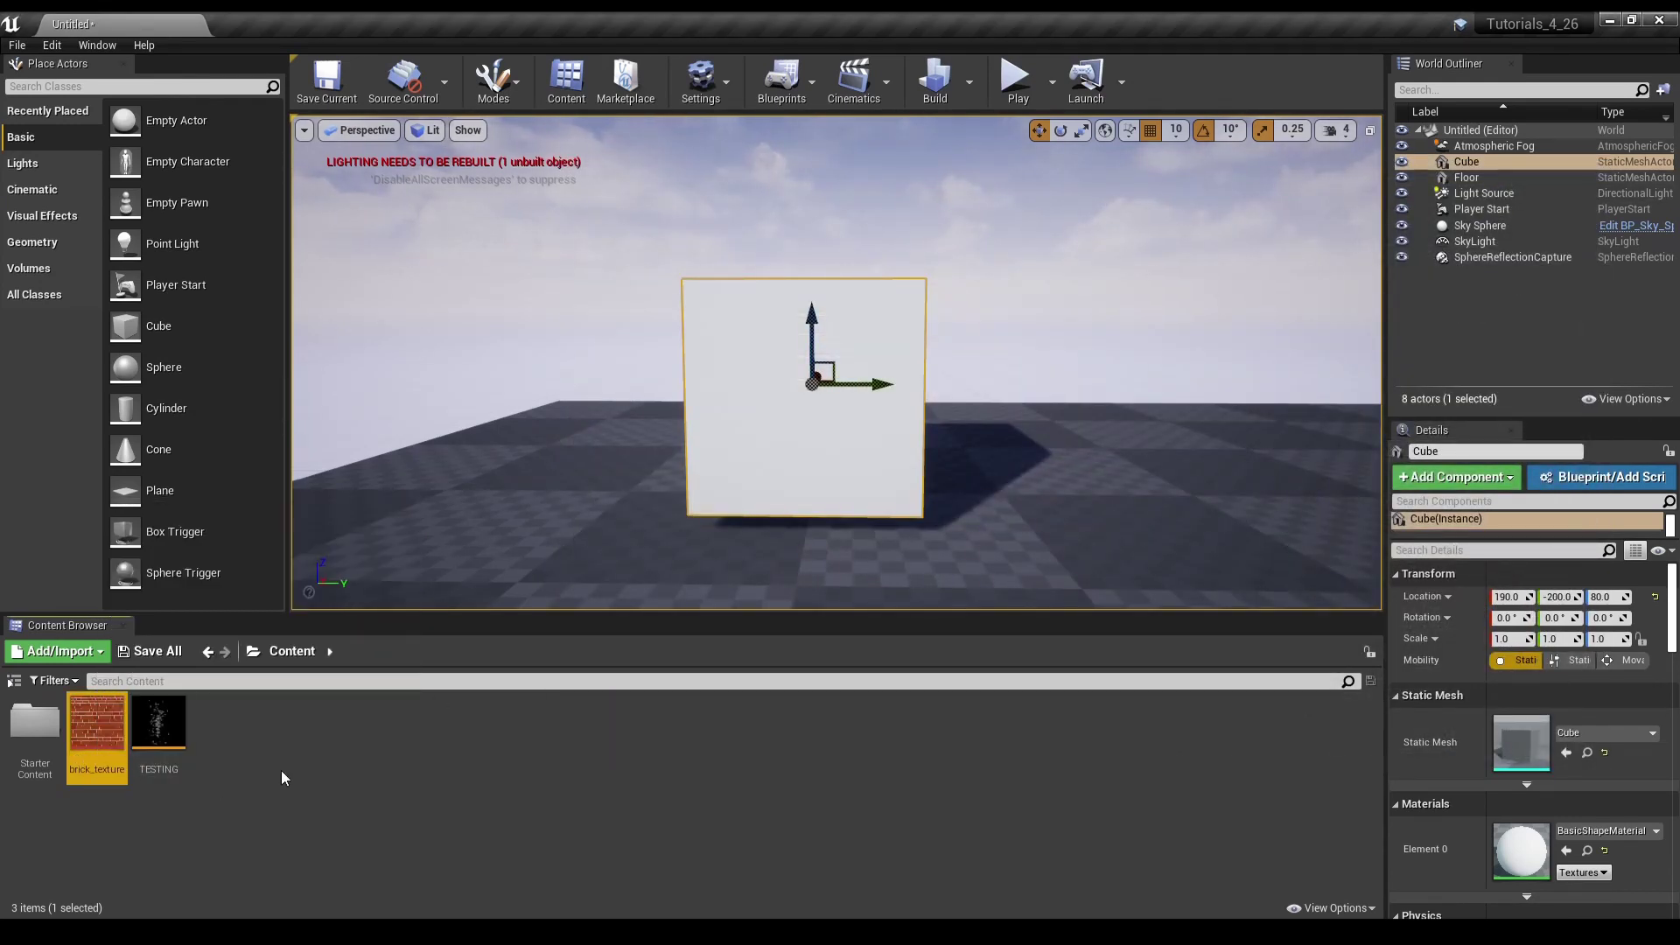
right_click(283, 760)
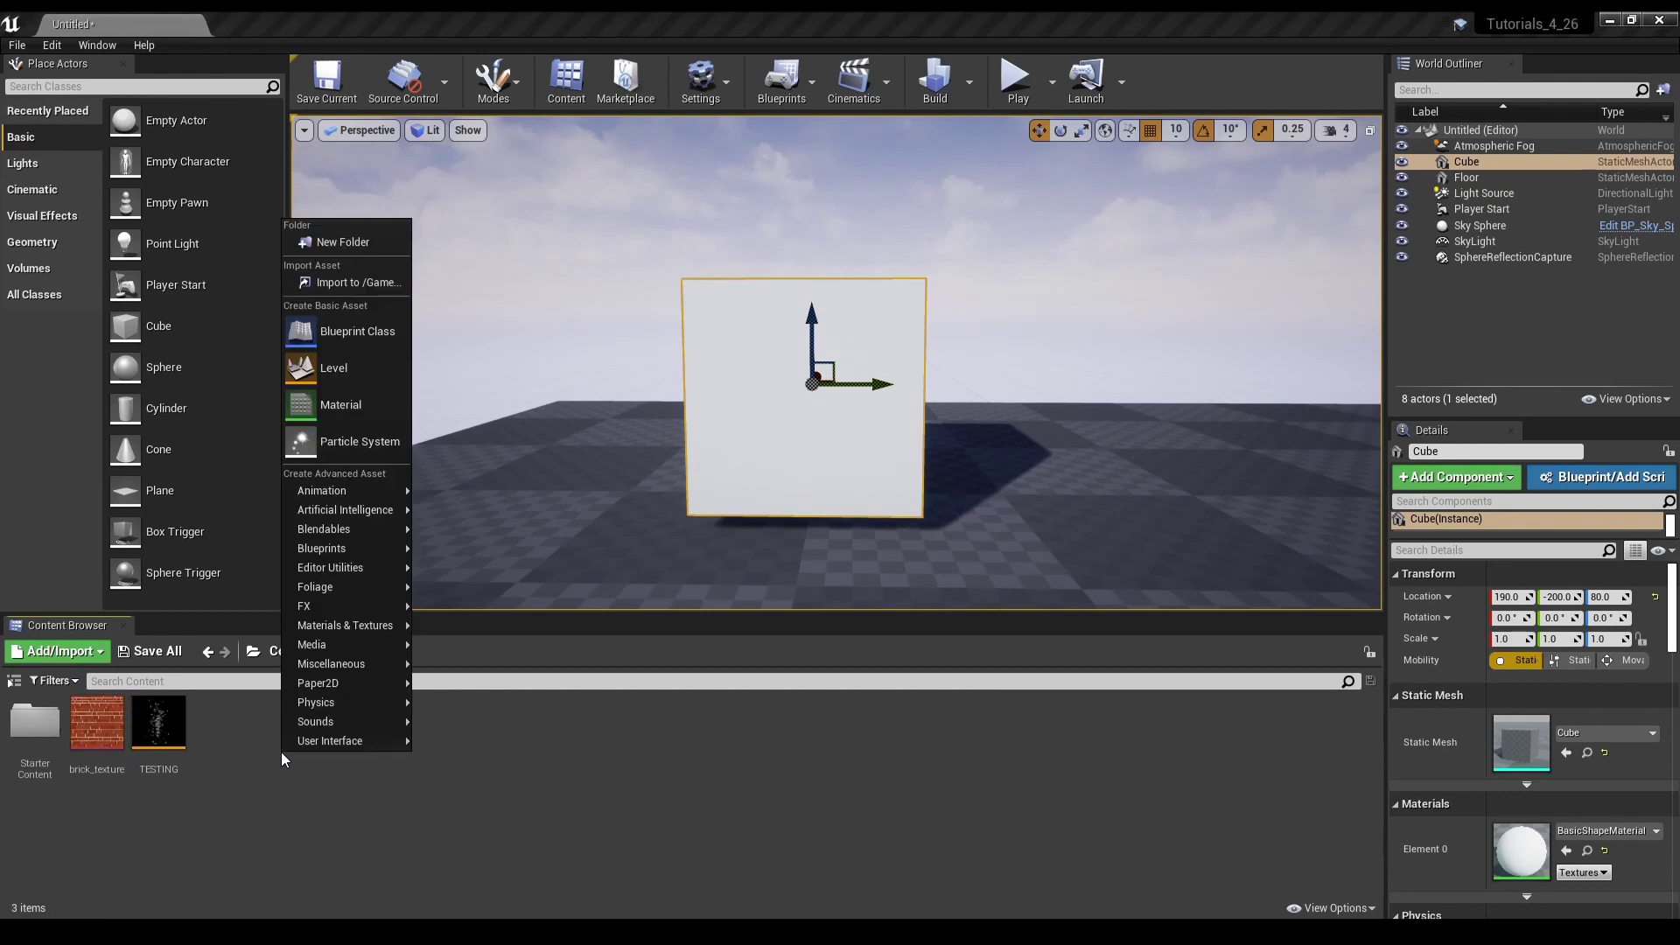
left_click(366, 417)
key("BackSpace")
type("M_brick")
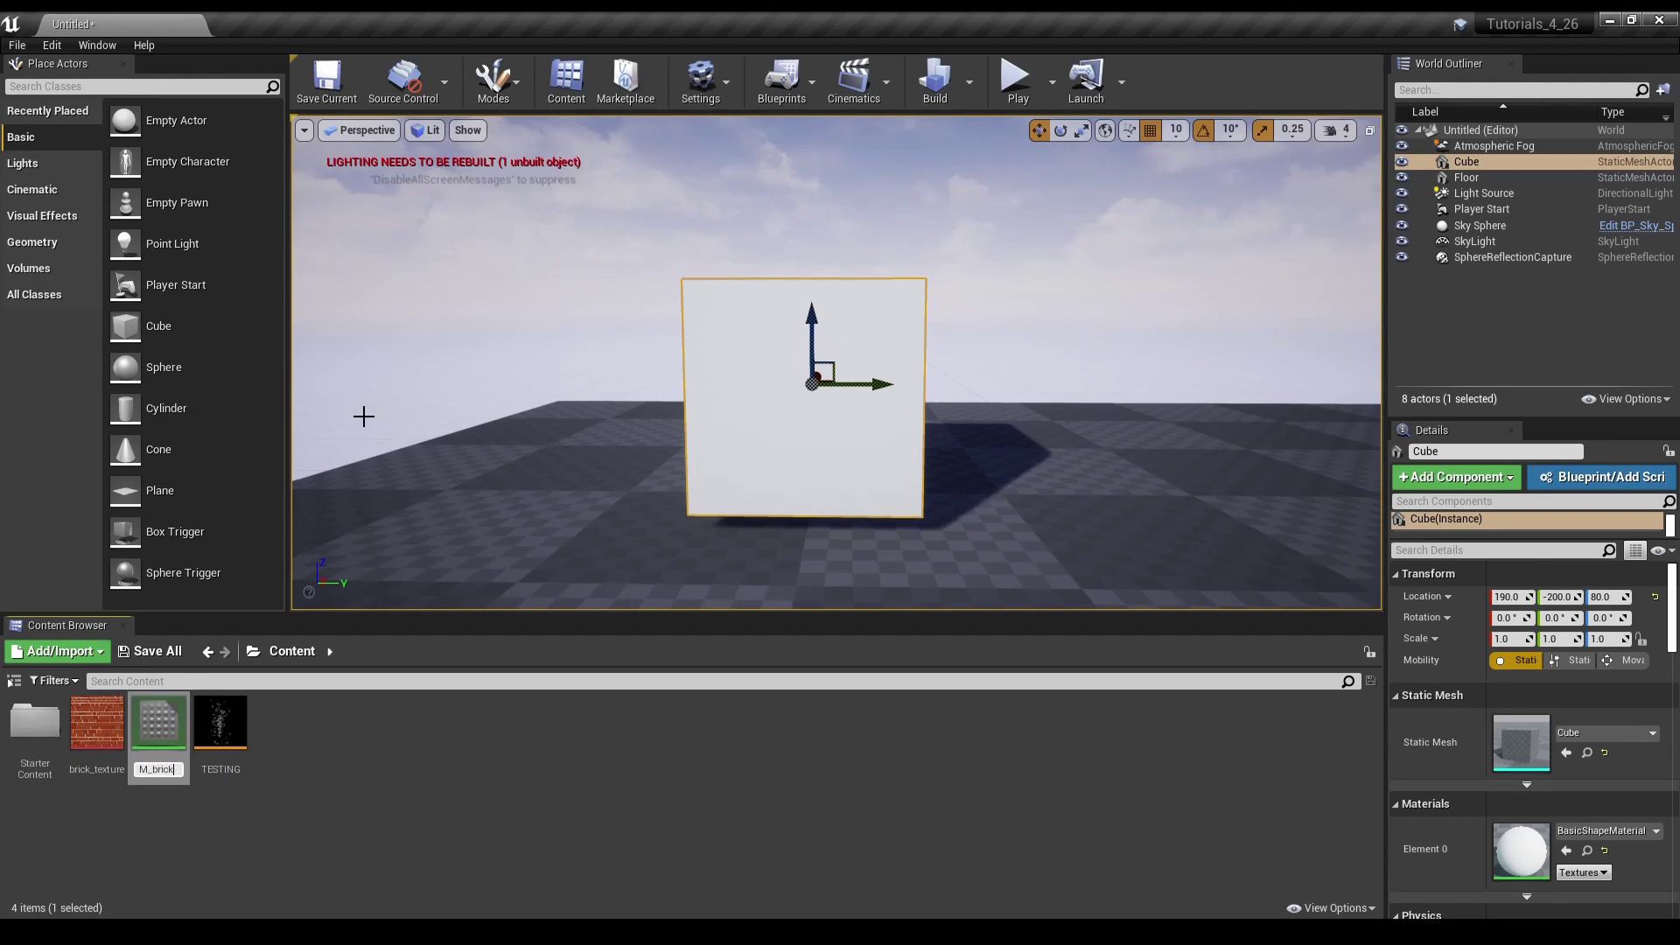
key("Return")
- In M_brick, add a brick_texture sample wired to Base Color, and save
double_click(159, 725)
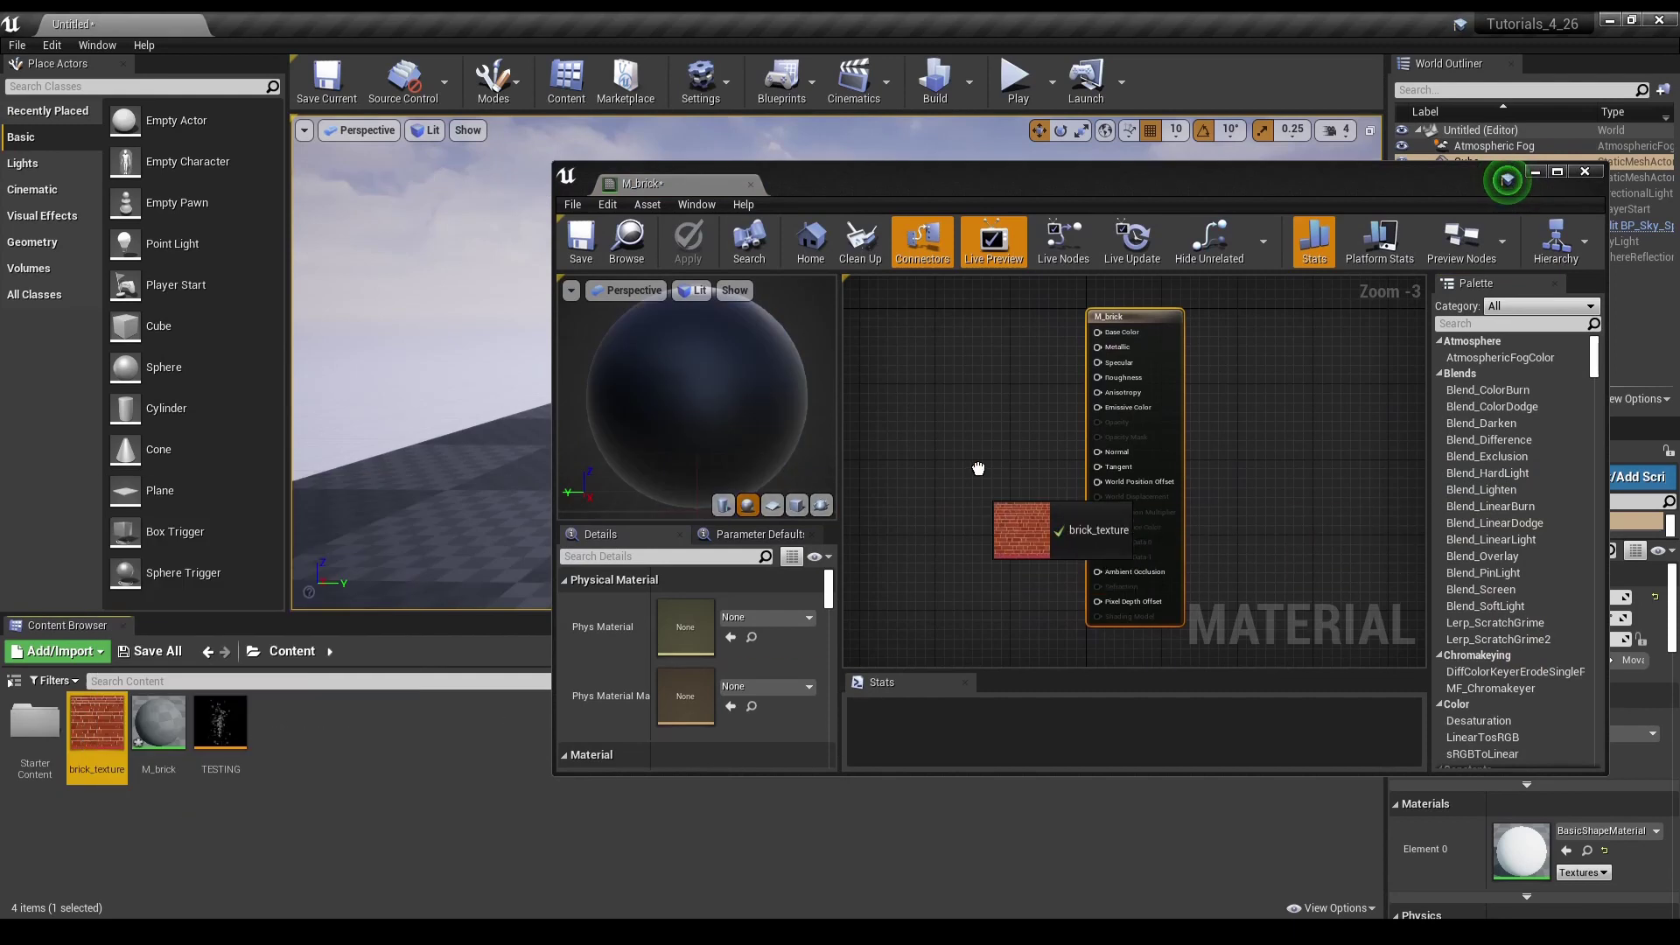
left_click_drag(97, 725, 907, 347)
left_click_drag(1008, 363, 1099, 331)
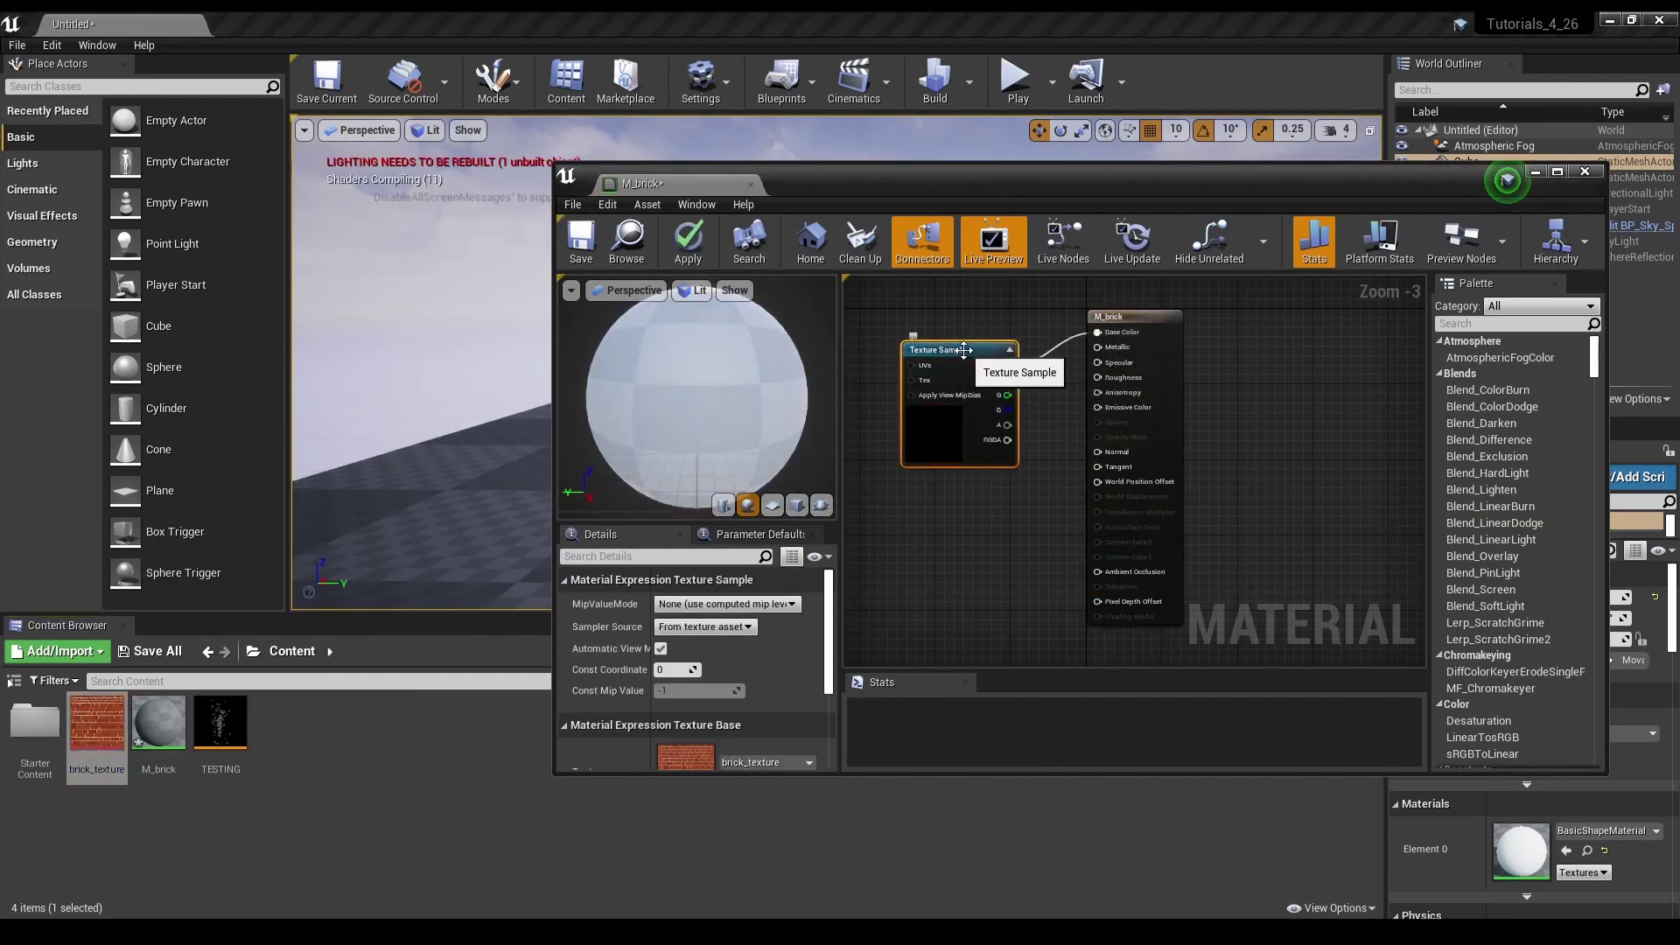
left_click_drag(966, 350, 943, 319)
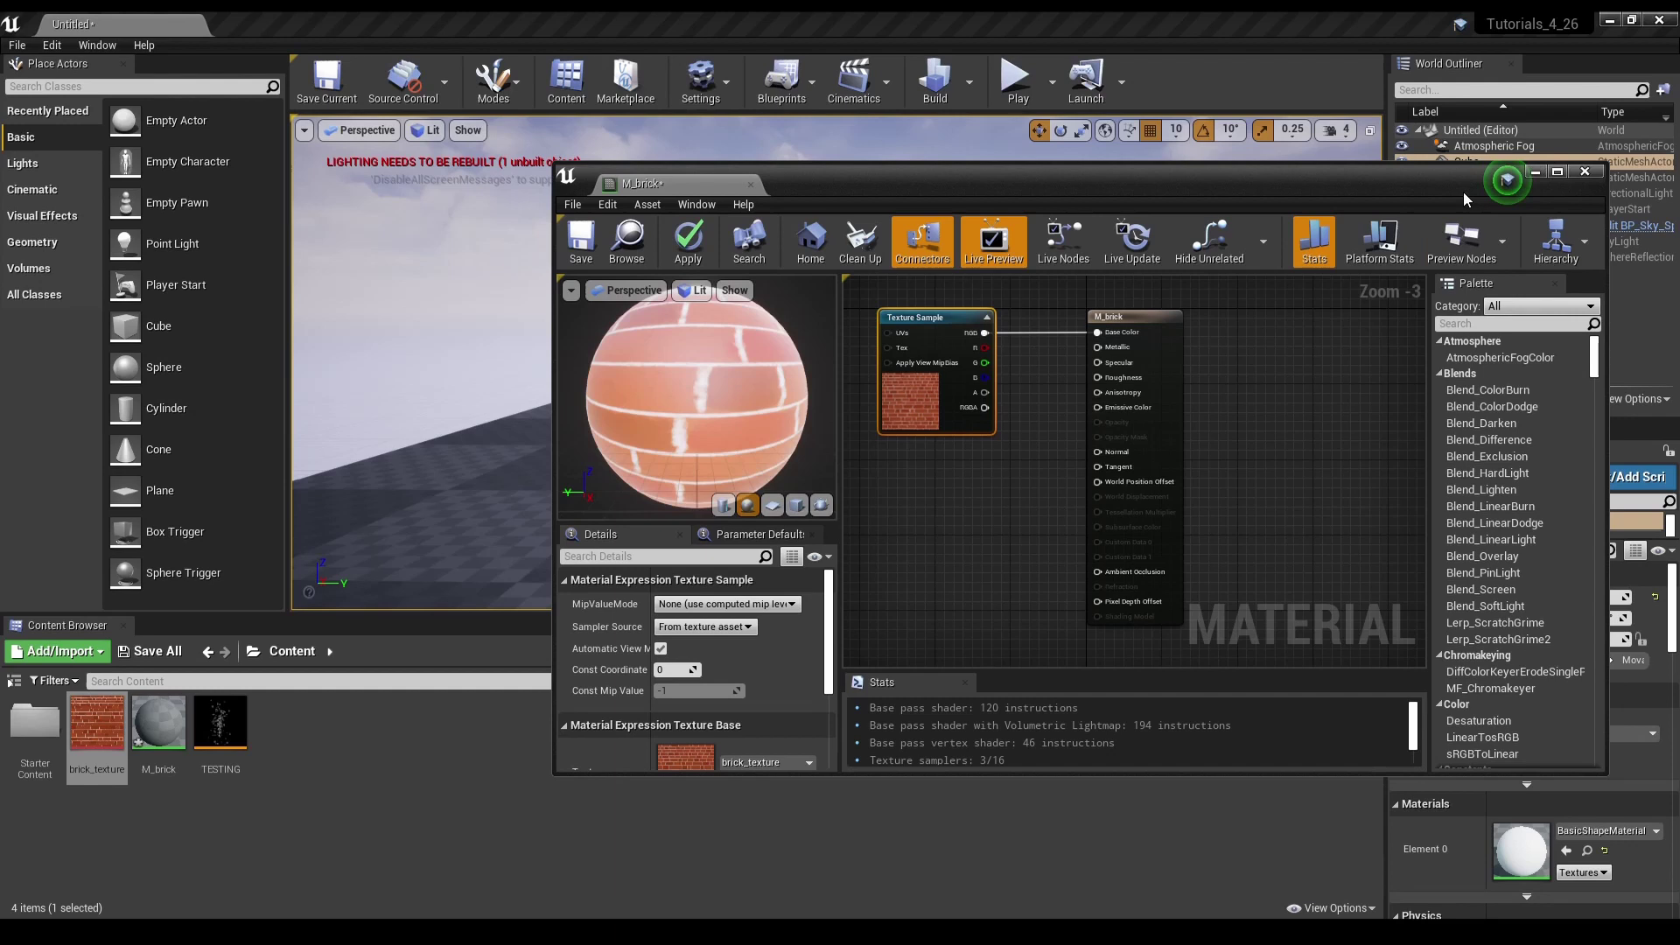
left_click(582, 243)
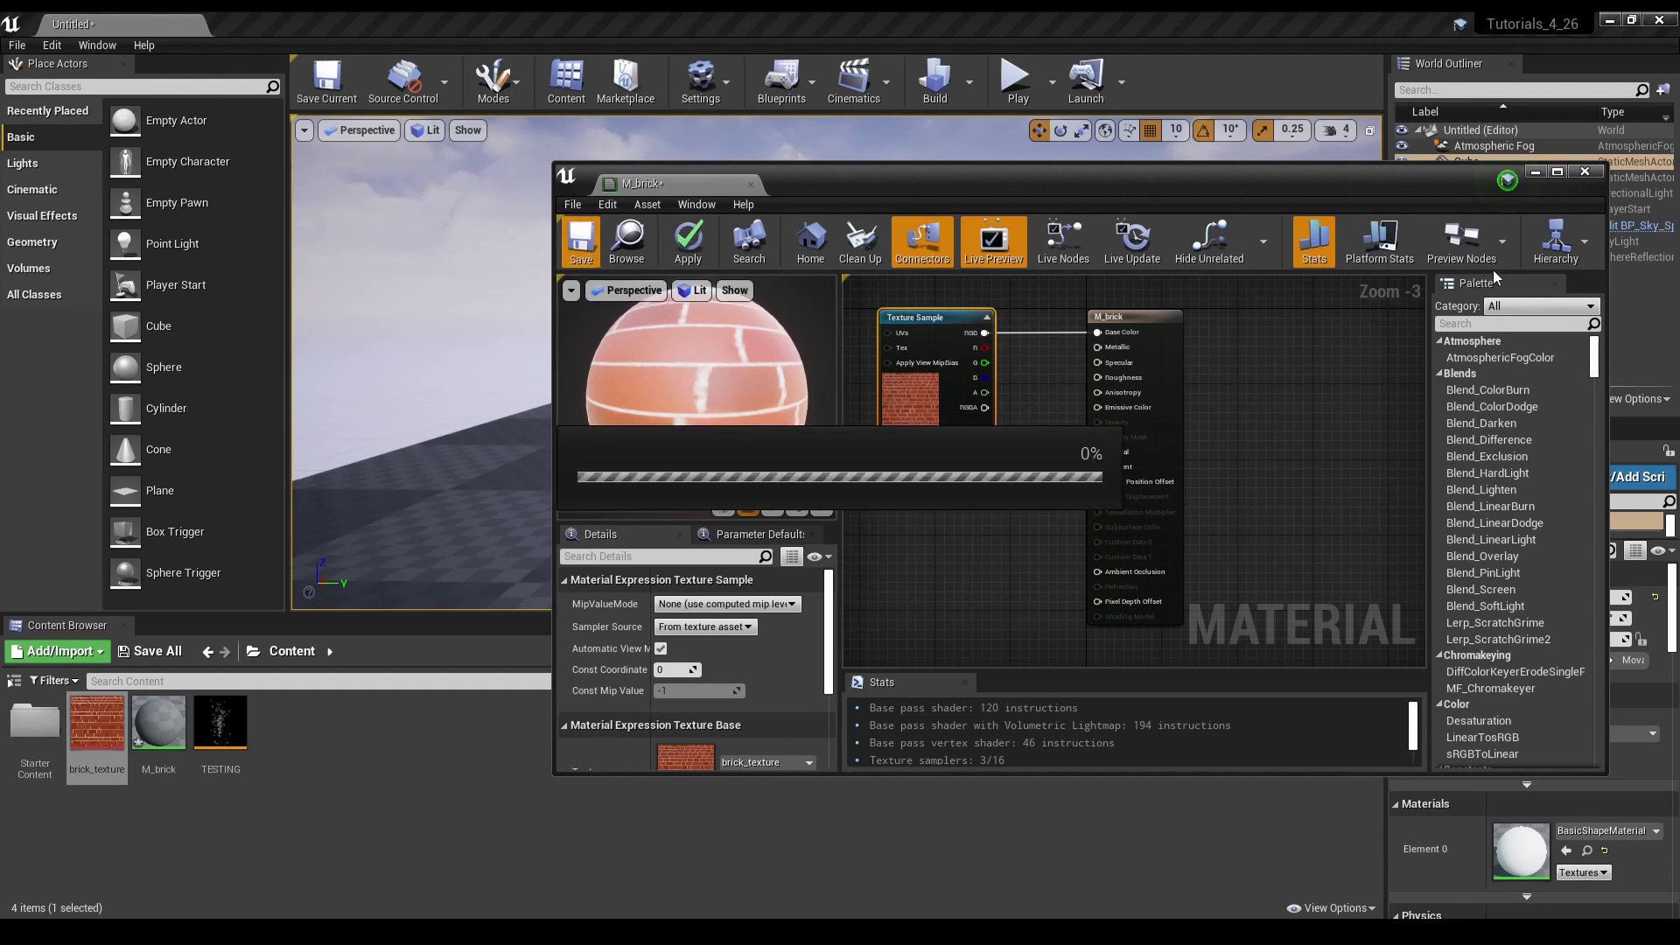
left_click(1544, 177)
- Drop M_brick onto the cube, orbit its brick surface, and bring back the material editor
left_click_drag(157, 723, 783, 360)
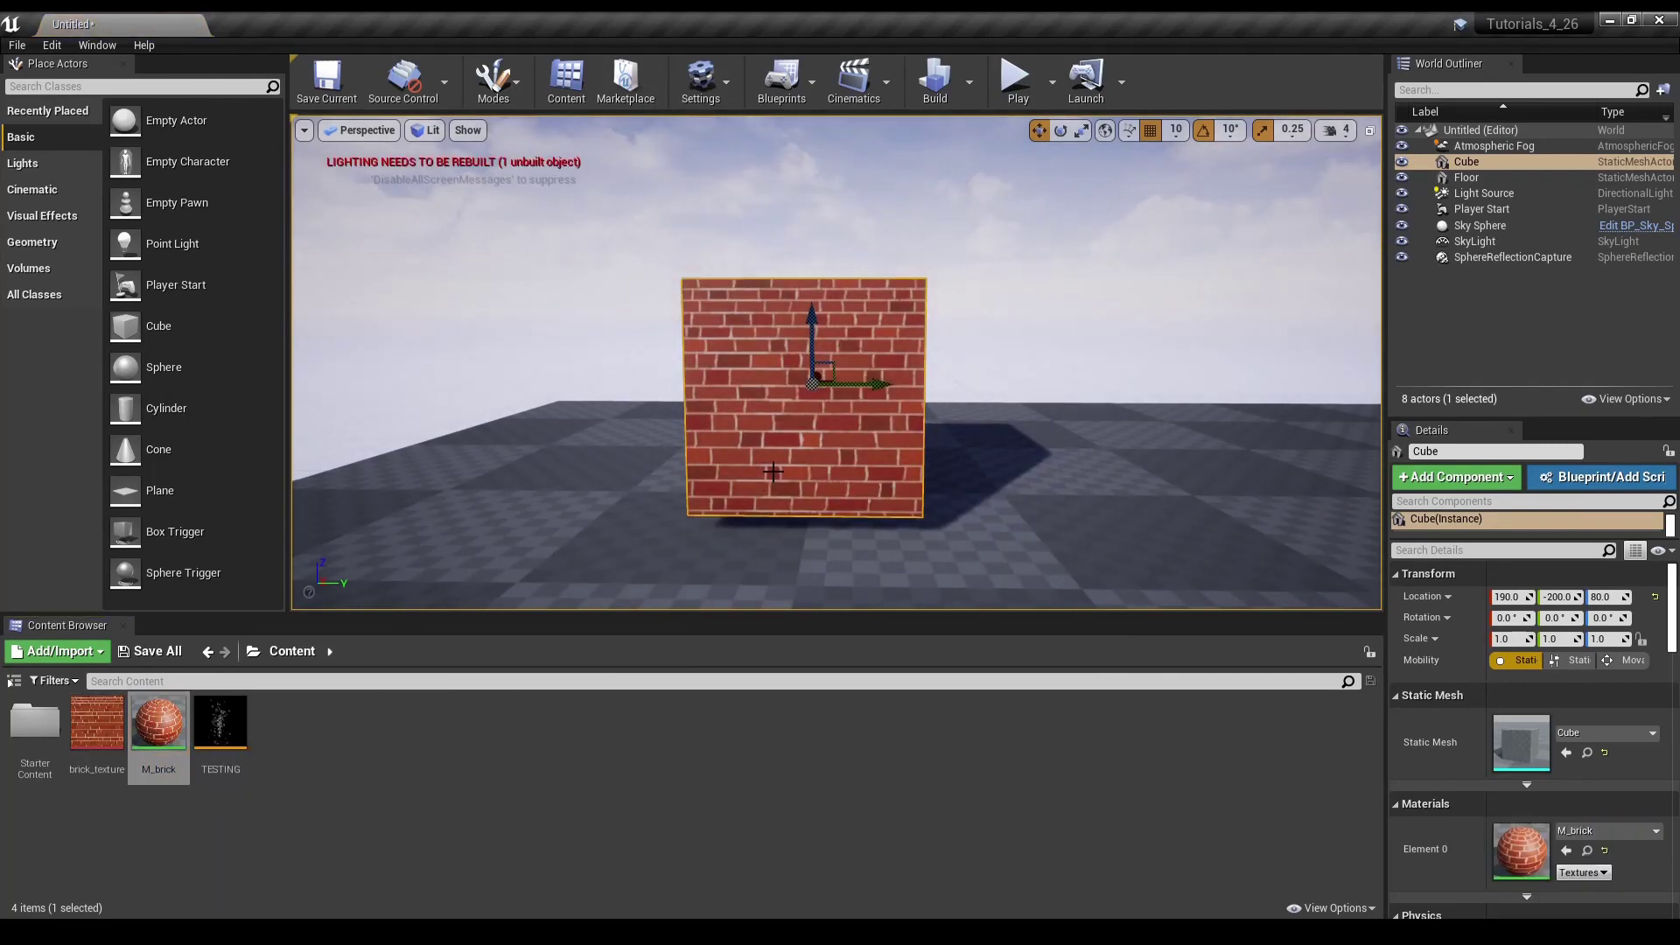
scroll(773, 474, "up", 5)
scroll(775, 455, "down", 4)
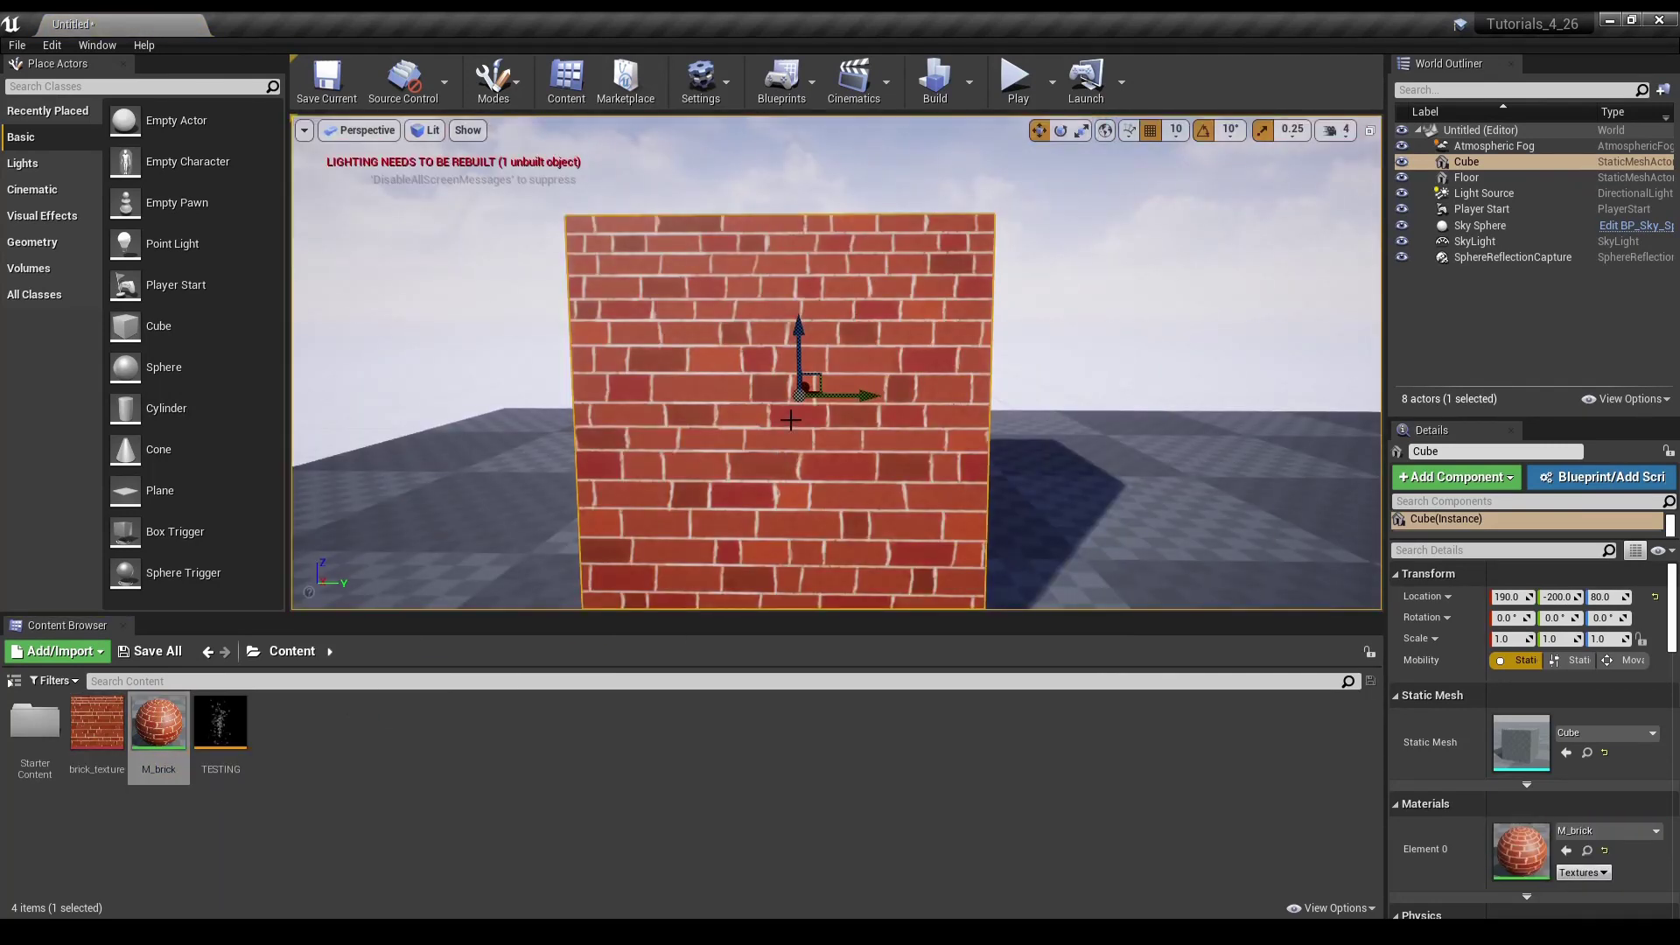
mouse_move(862, 371)
left_mouse_down("alt")
mouse_move(788, 433)
mouse_move(830, 370)
mouse_move(797, 385)
left_mouse_up("alt")
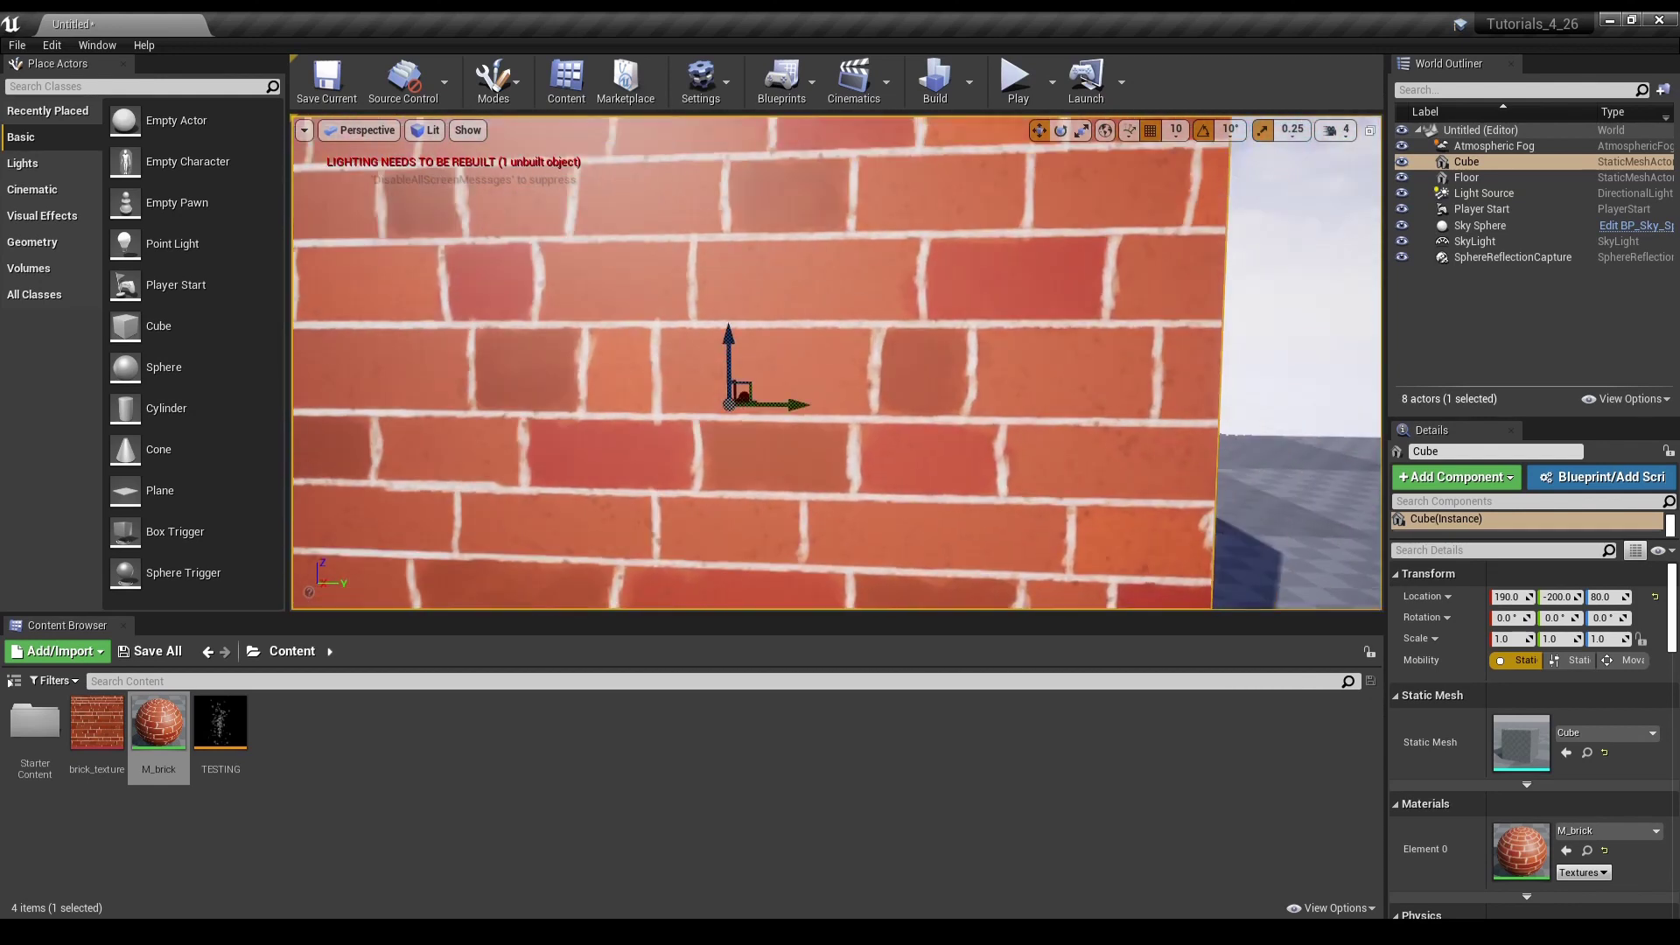
right_click_drag(796, 384, 728, 455, "alt")
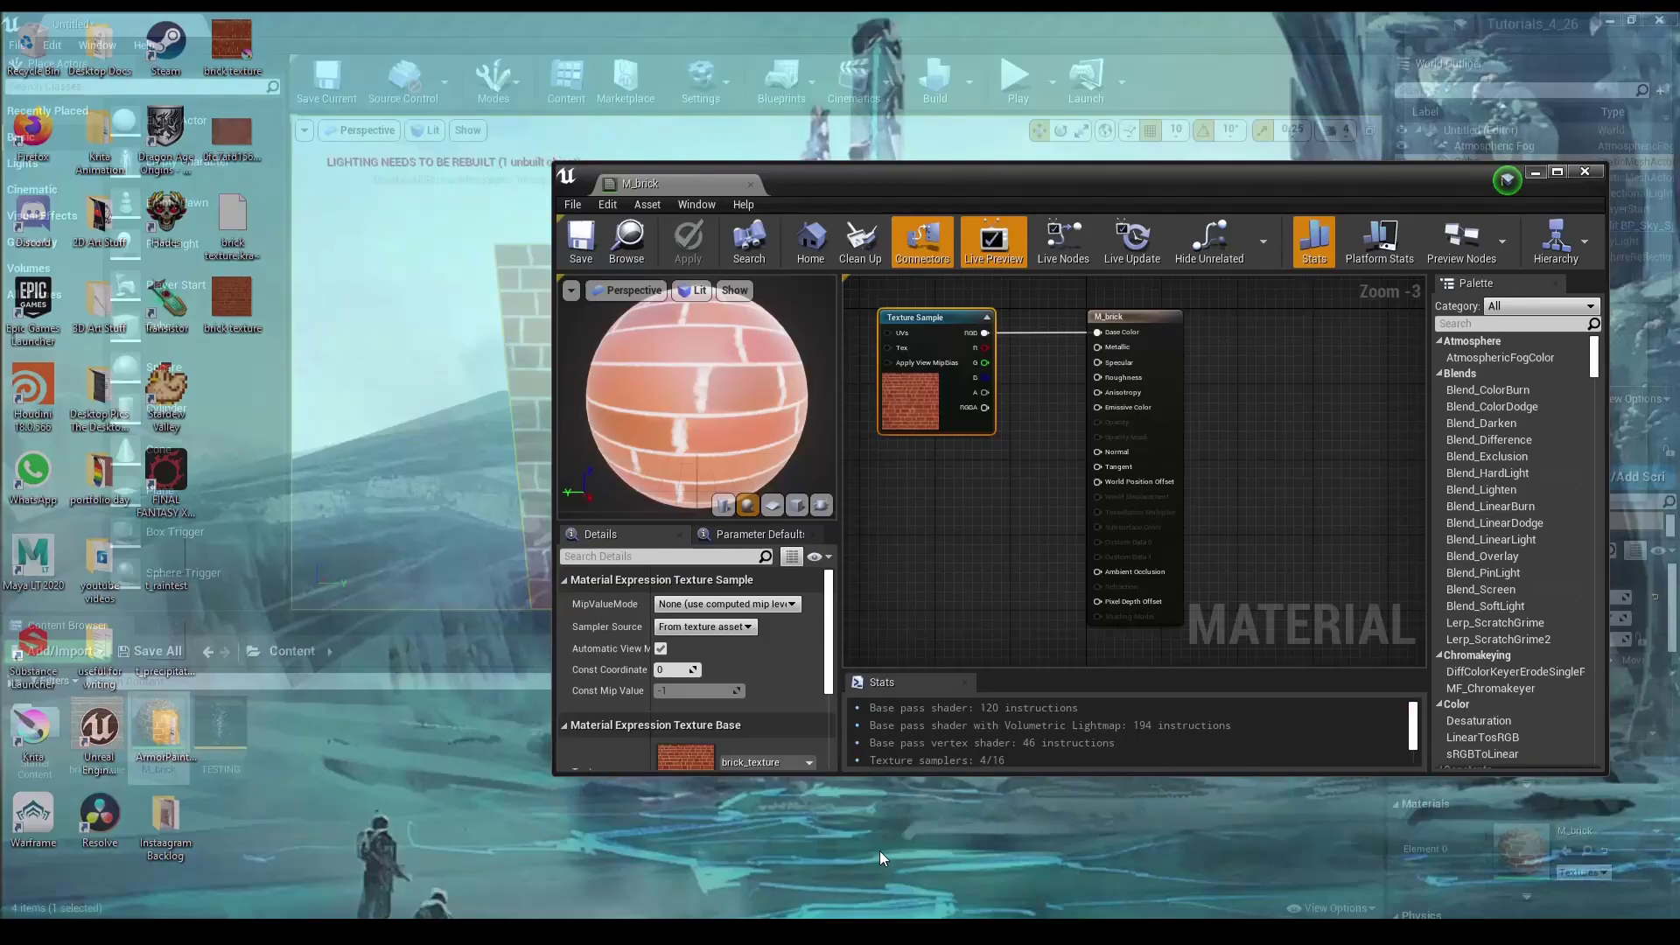
left_click(880, 850)
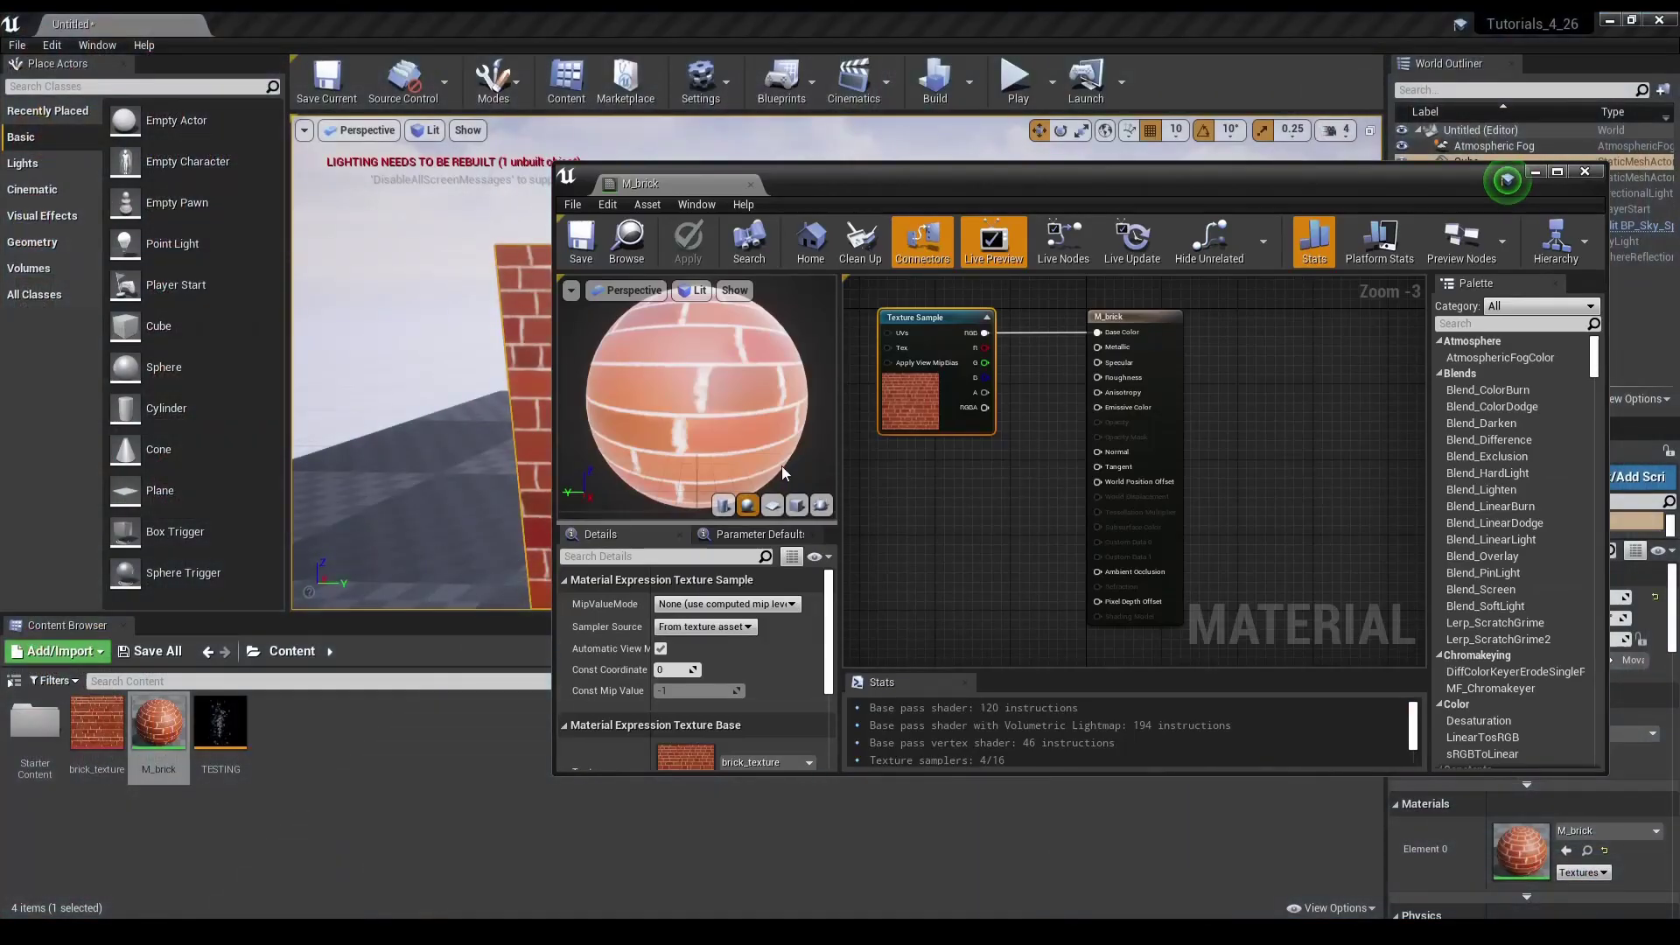
left_click_drag(1133, 315, 1230, 318)
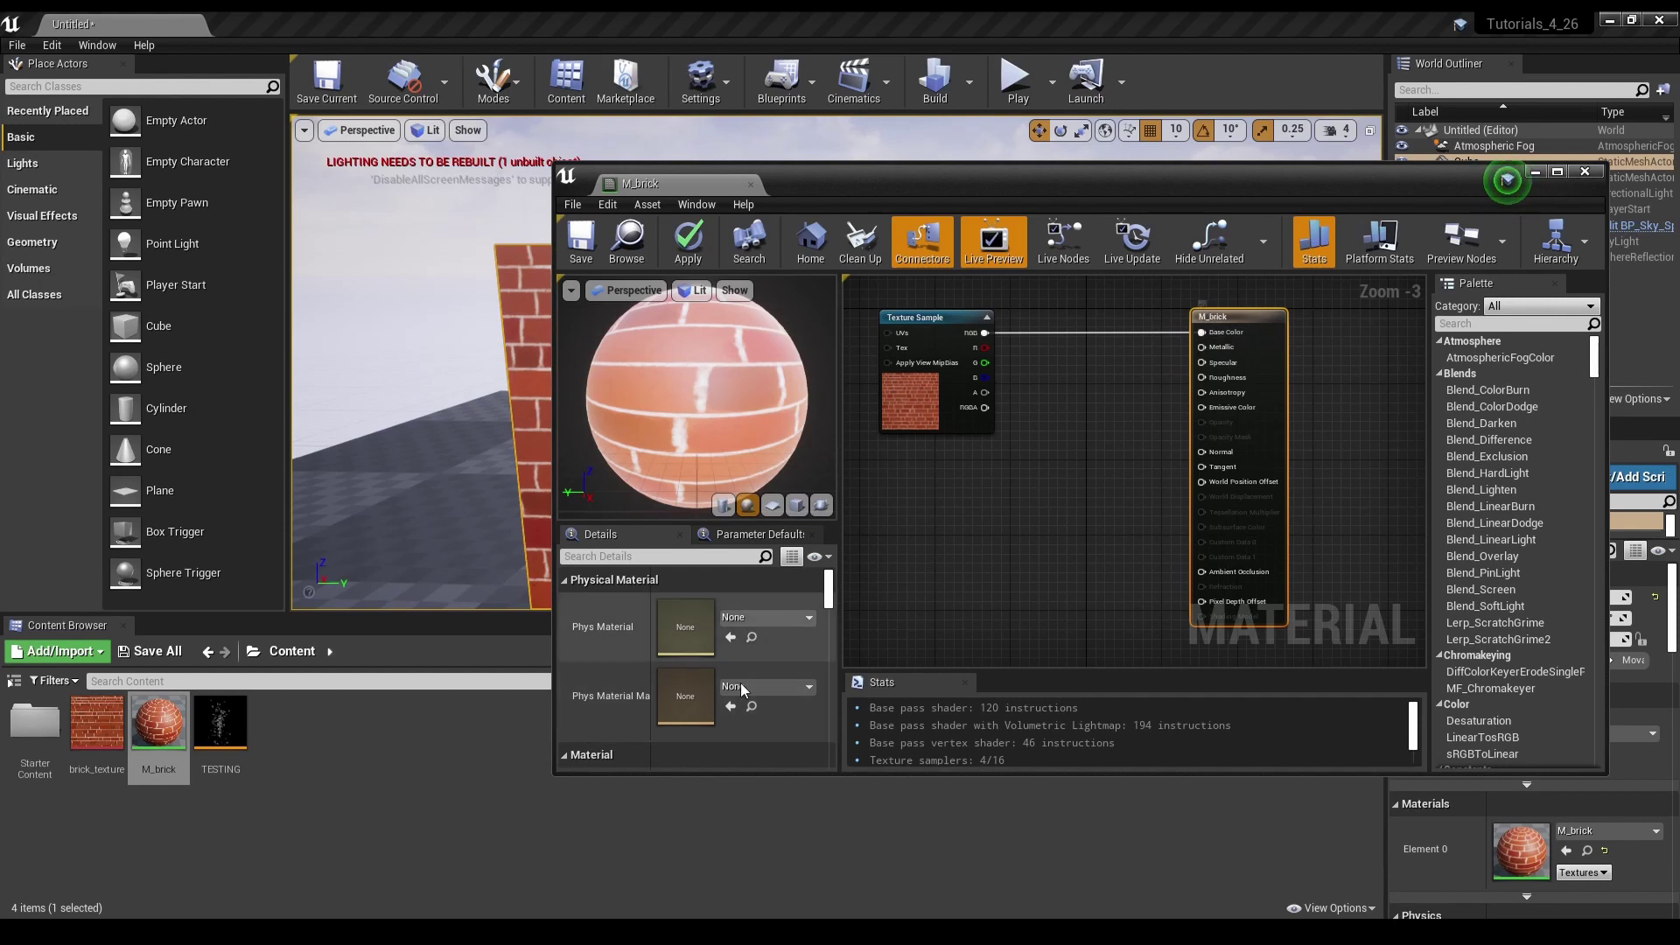
scroll(693, 663, "down", 3)
scroll(703, 594, "up", 3)
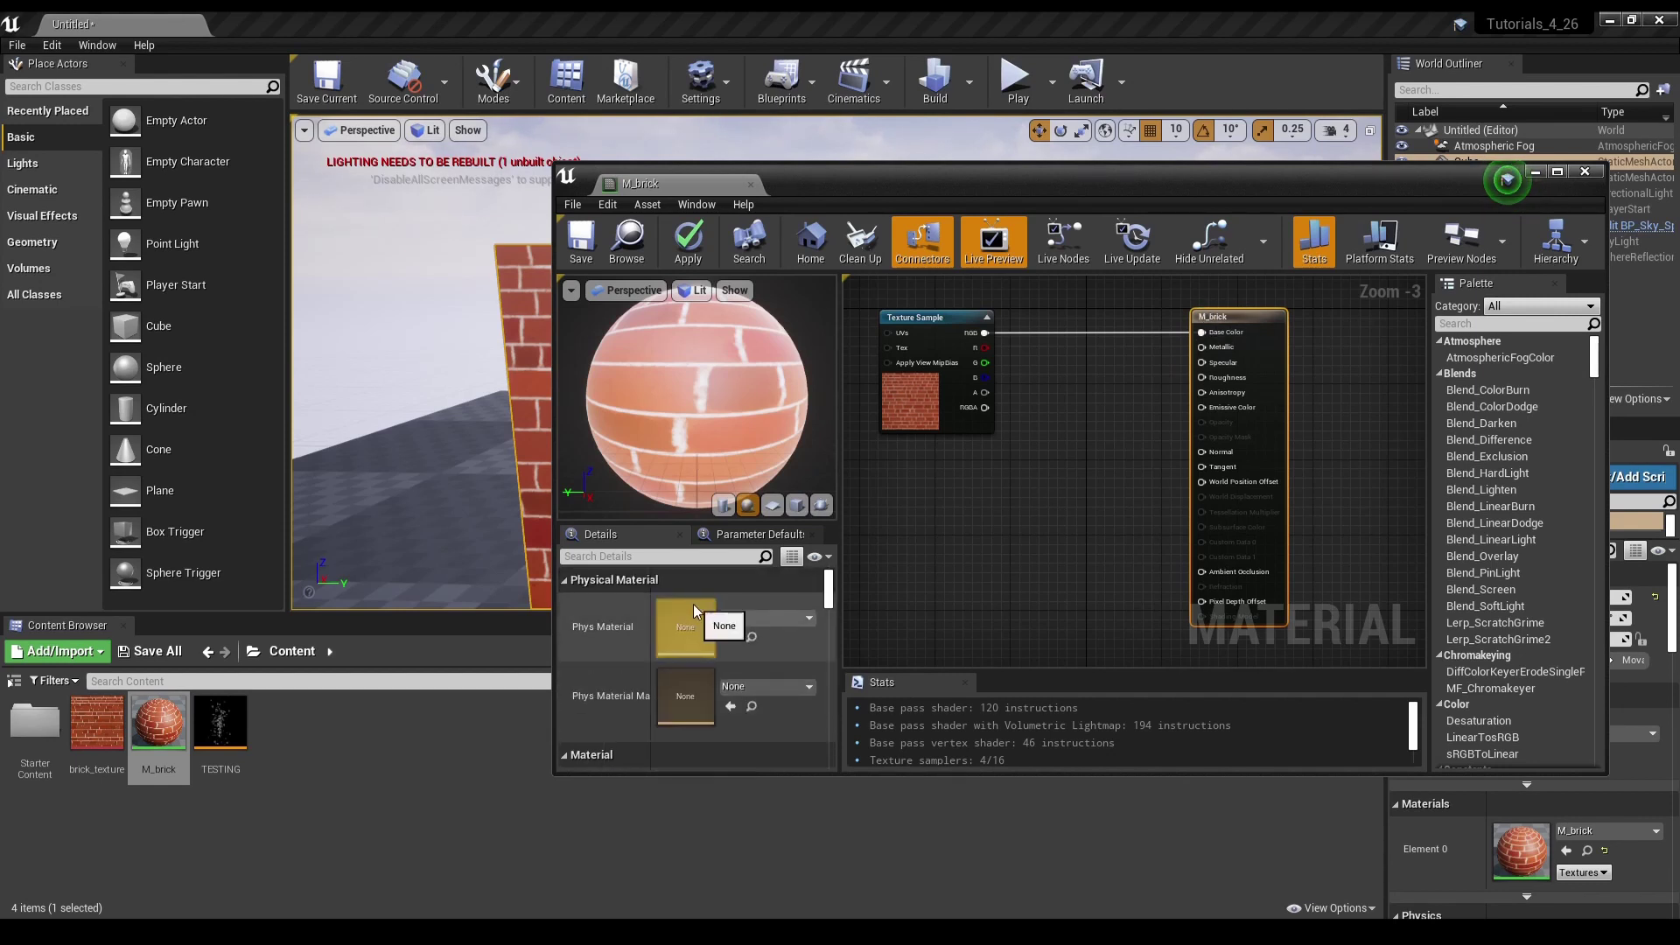
scroll(730, 639, "down", 1)
scroll(739, 684, "down", 1)
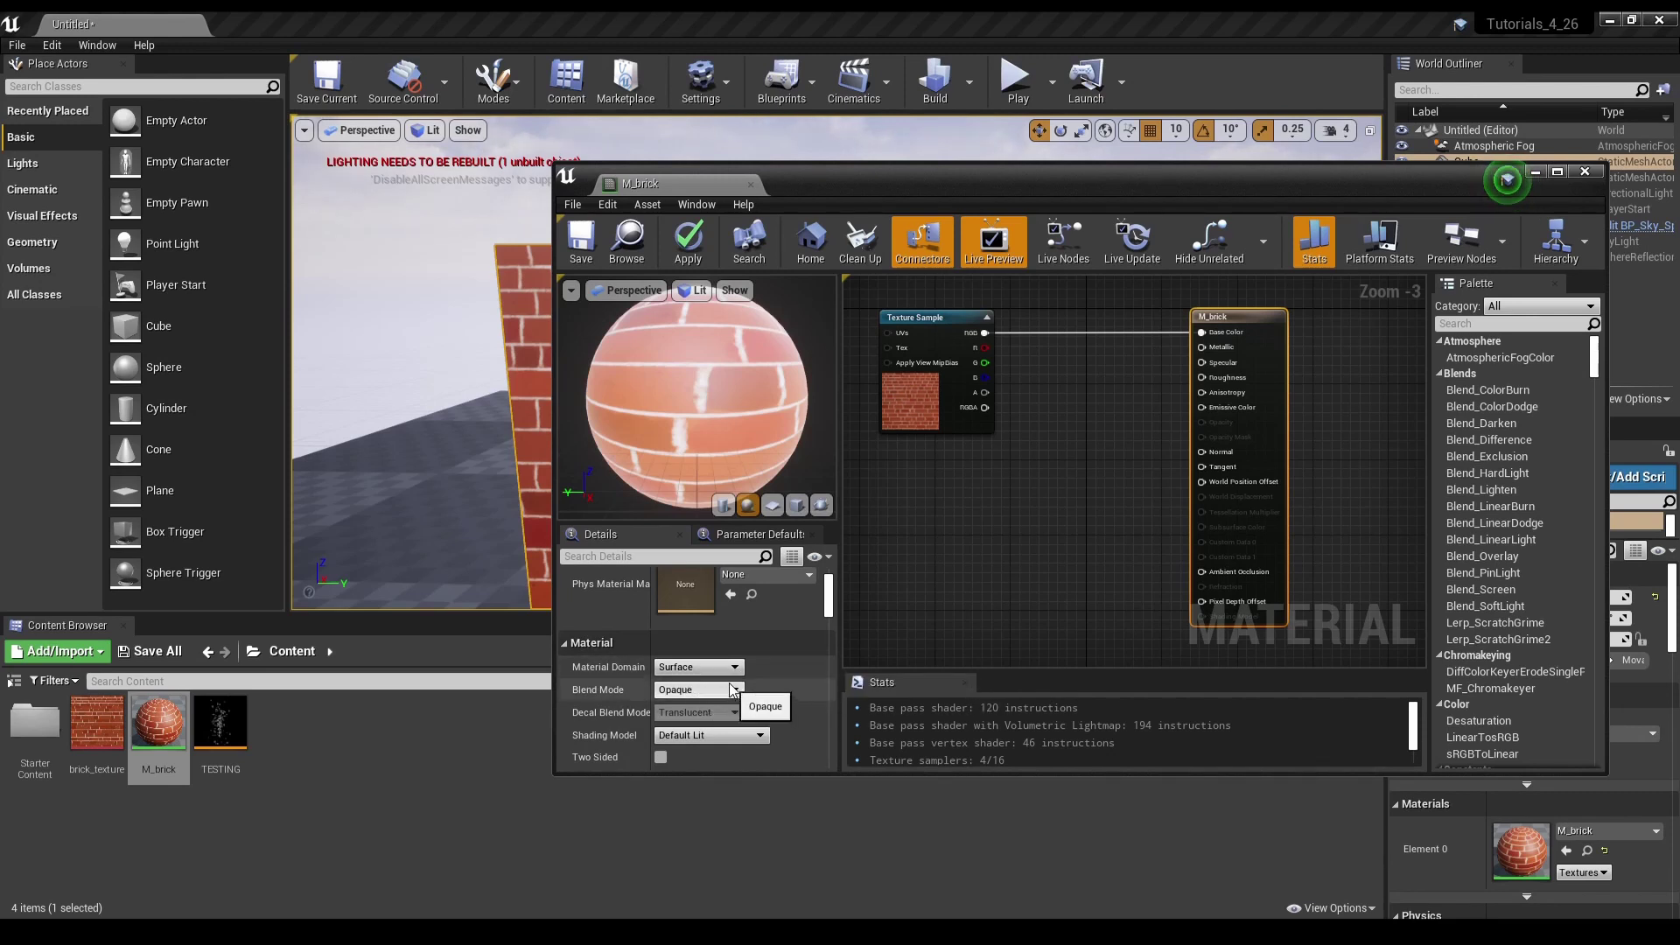
scroll(742, 681, "down", 1)
scroll(733, 708, "down", 1)
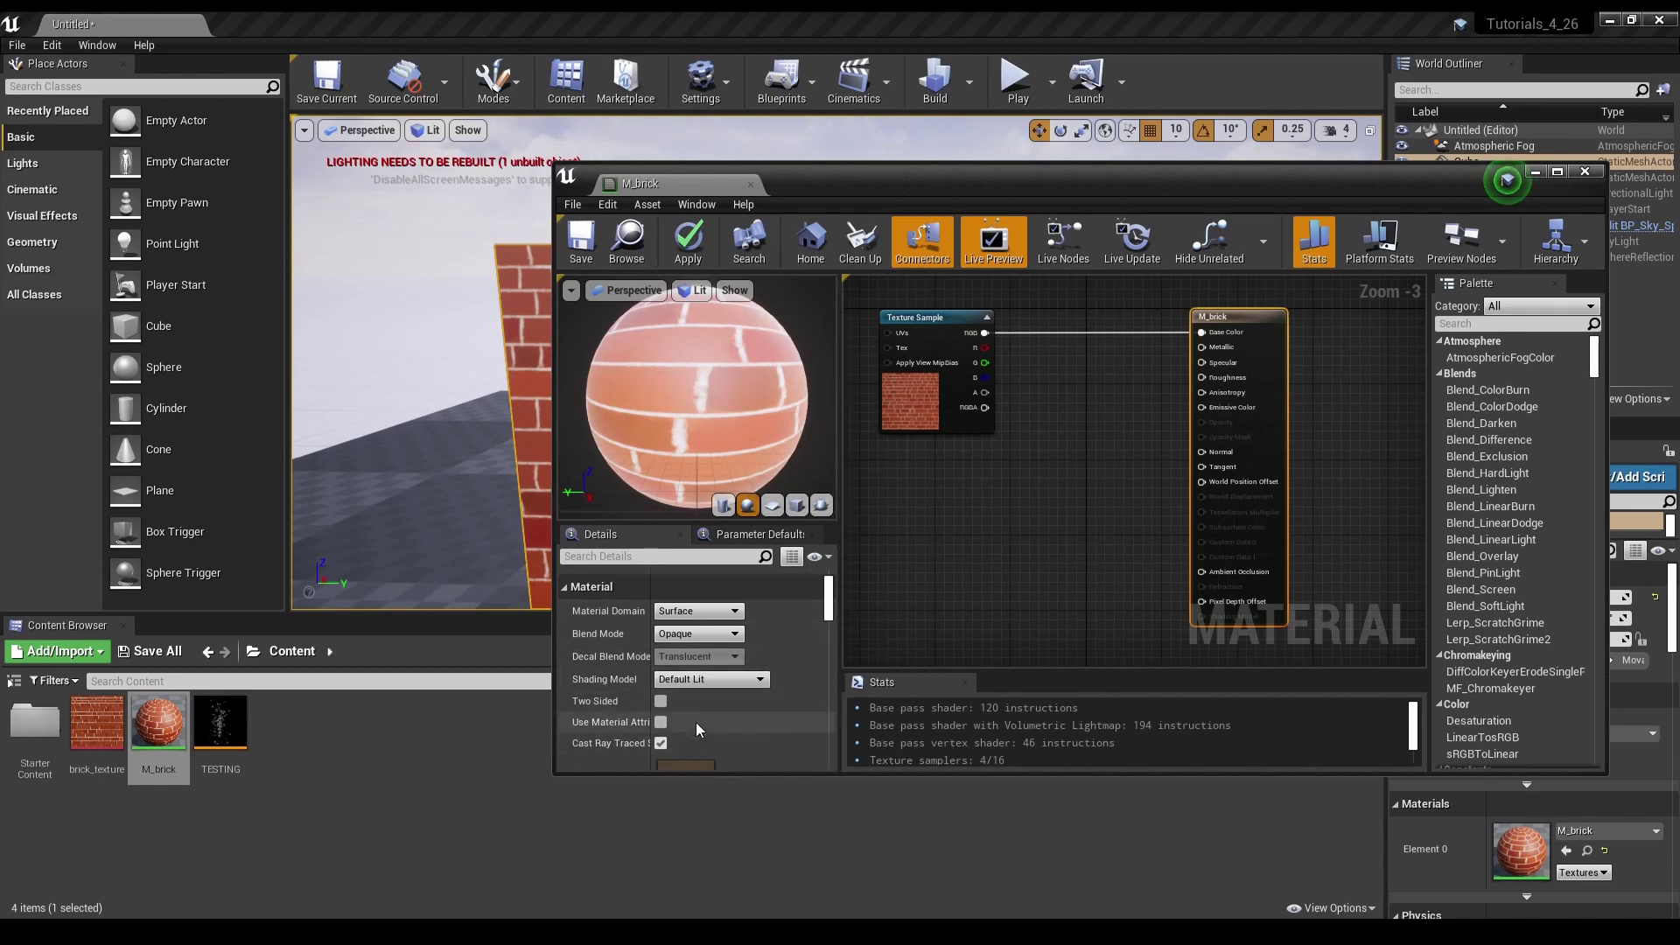
scroll(696, 719, "down", 3)
scroll(696, 718, "down", 3)
scroll(696, 718, "down", 3)
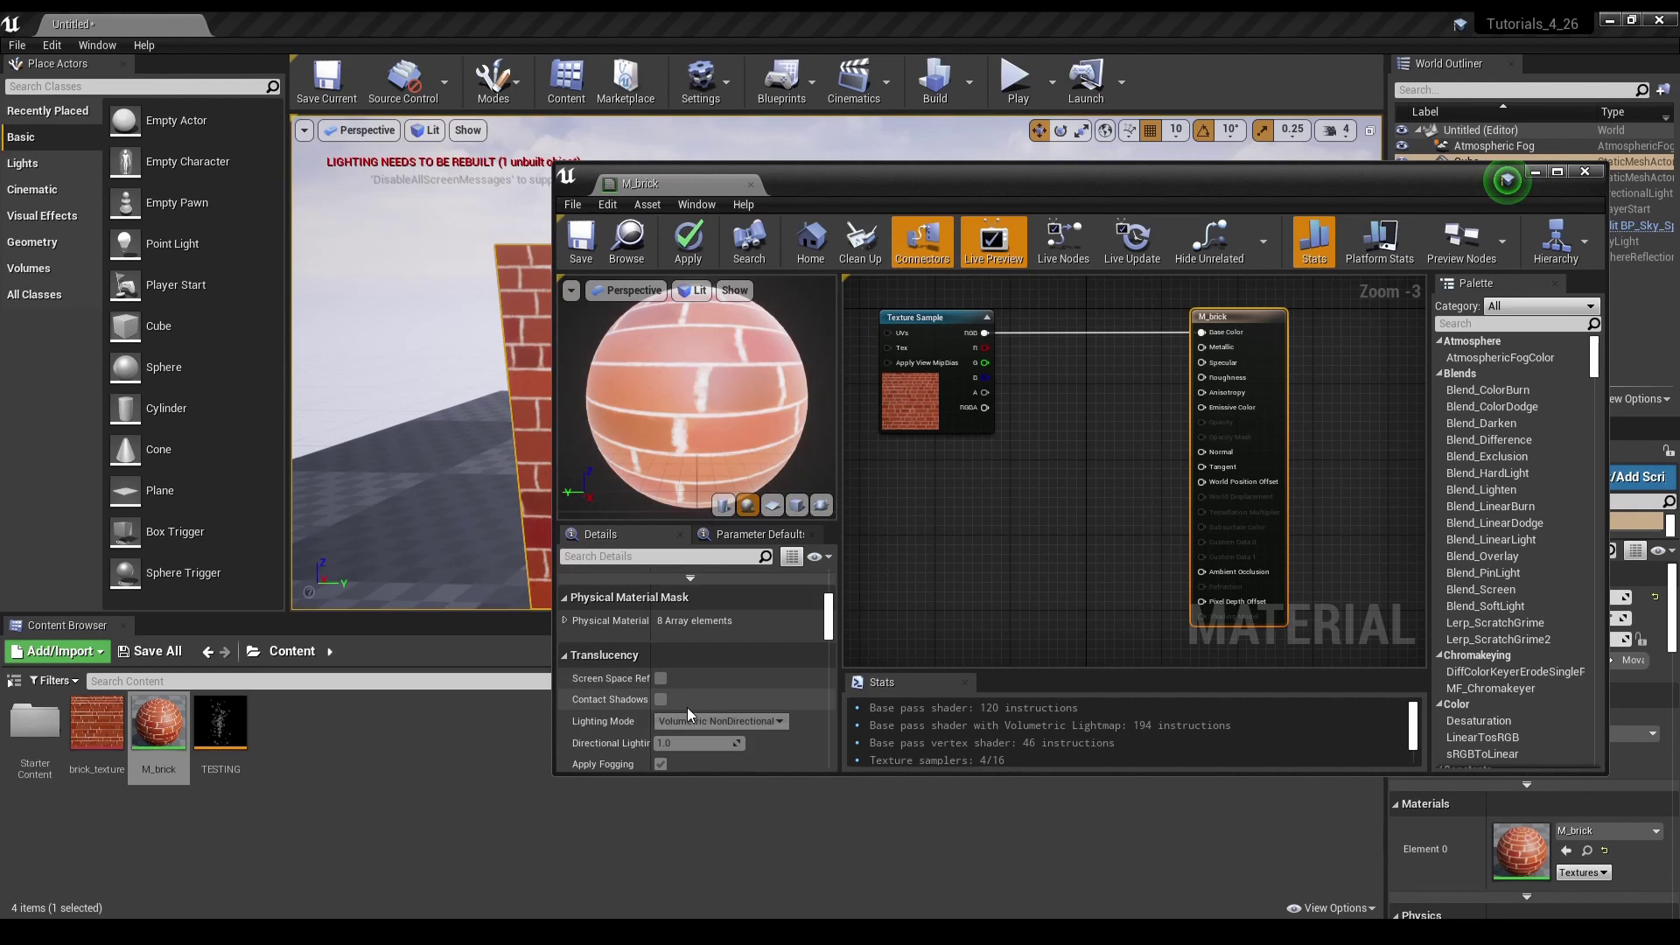
scroll(688, 707, "down", 2)
scroll(688, 708, "up", 2)
scroll(680, 608, "down", 1)
scroll(679, 596, "down", 1)
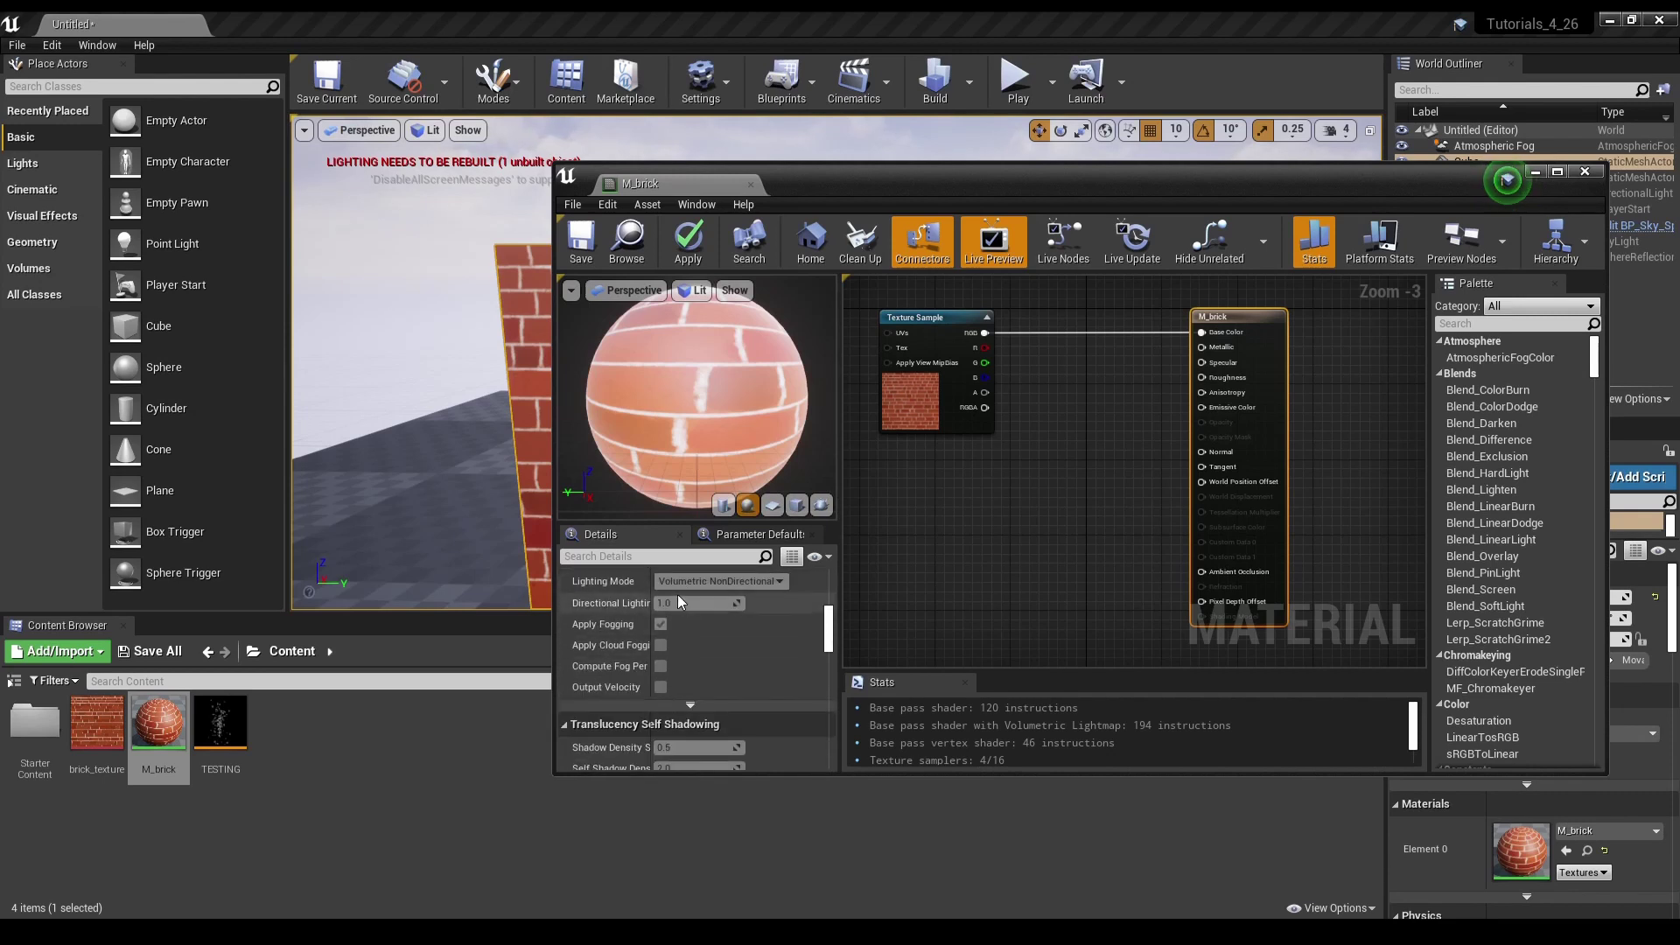
scroll(666, 689, "down", 2)
scroll(666, 689, "down", 1)
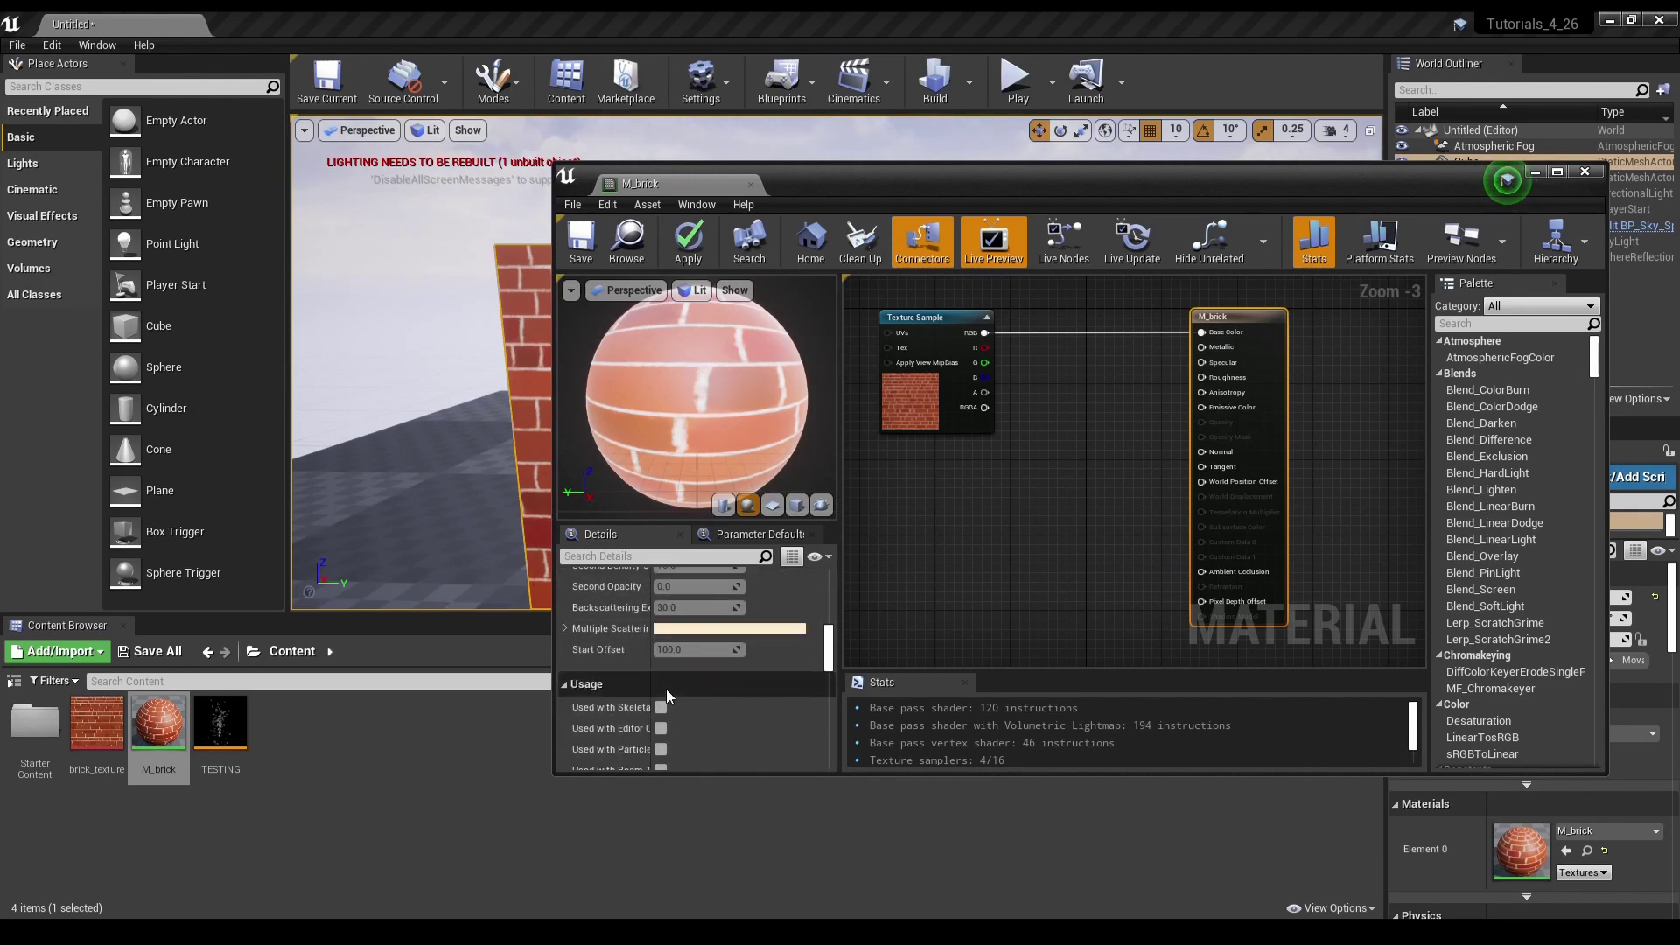
scroll(666, 690, "down", 1)
scroll(666, 689, "down", 2)
scroll(666, 689, "down", 1)
scroll(666, 689, "up", 2)
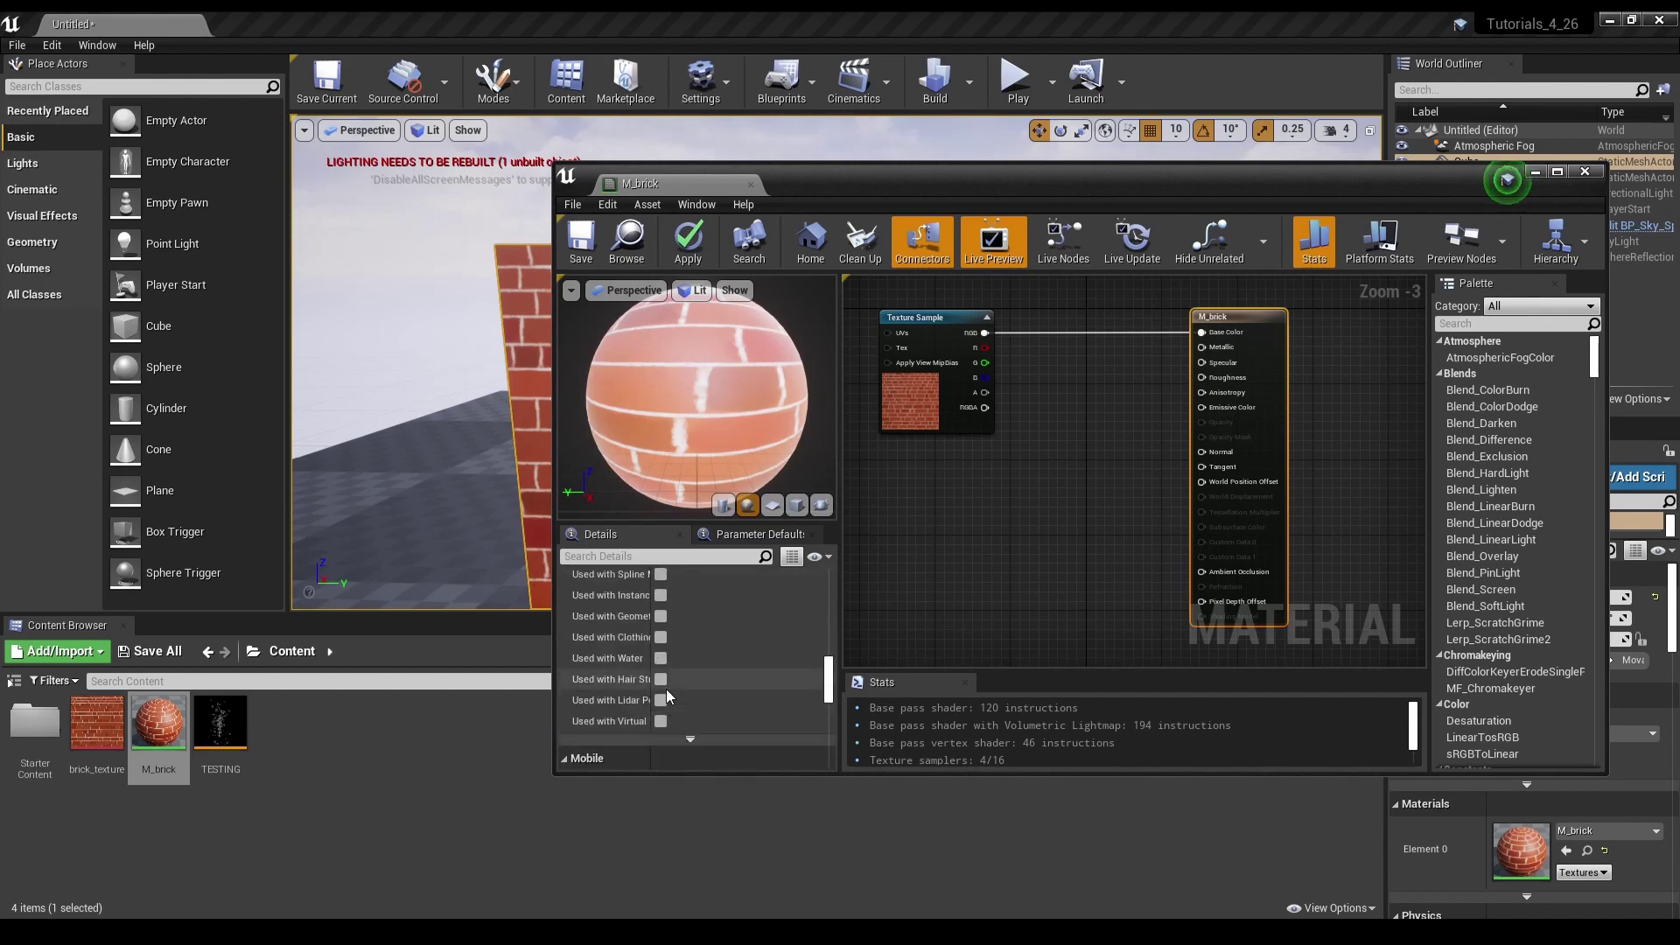
scroll(665, 690, "up", 1)
scroll(666, 658, "down", 2)
scroll(669, 681, "down", 2)
scroll(696, 669, "down", 1)
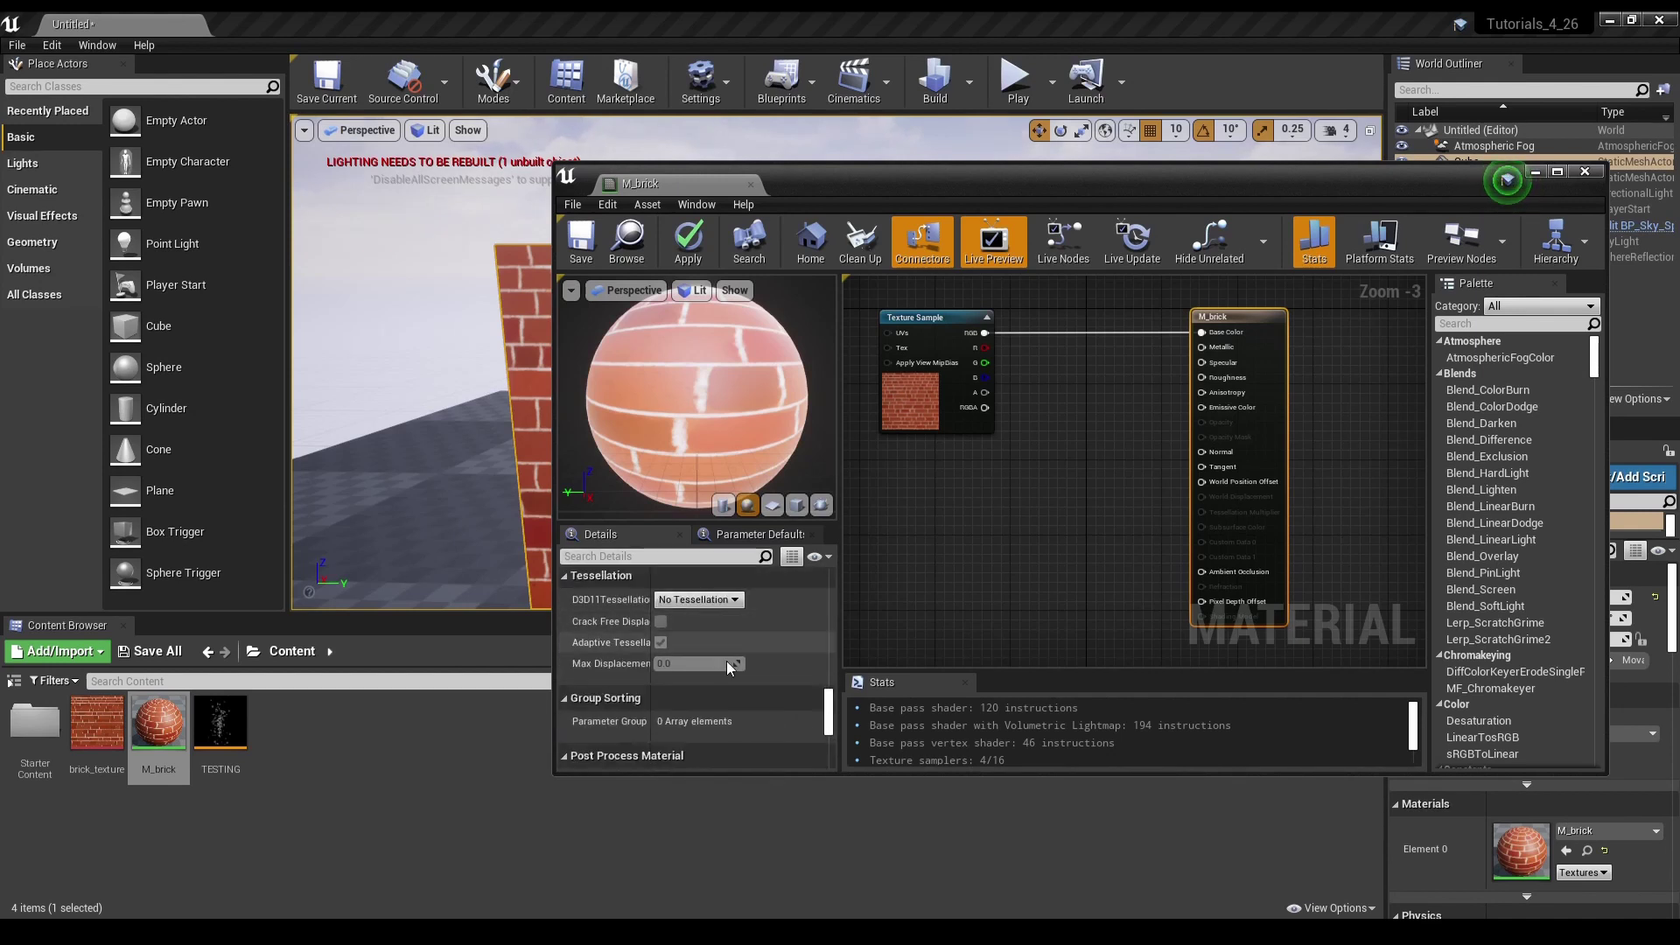
scroll(722, 716, "down", 1)
scroll(728, 737, "down", 1)
scroll(727, 737, "down", 2)
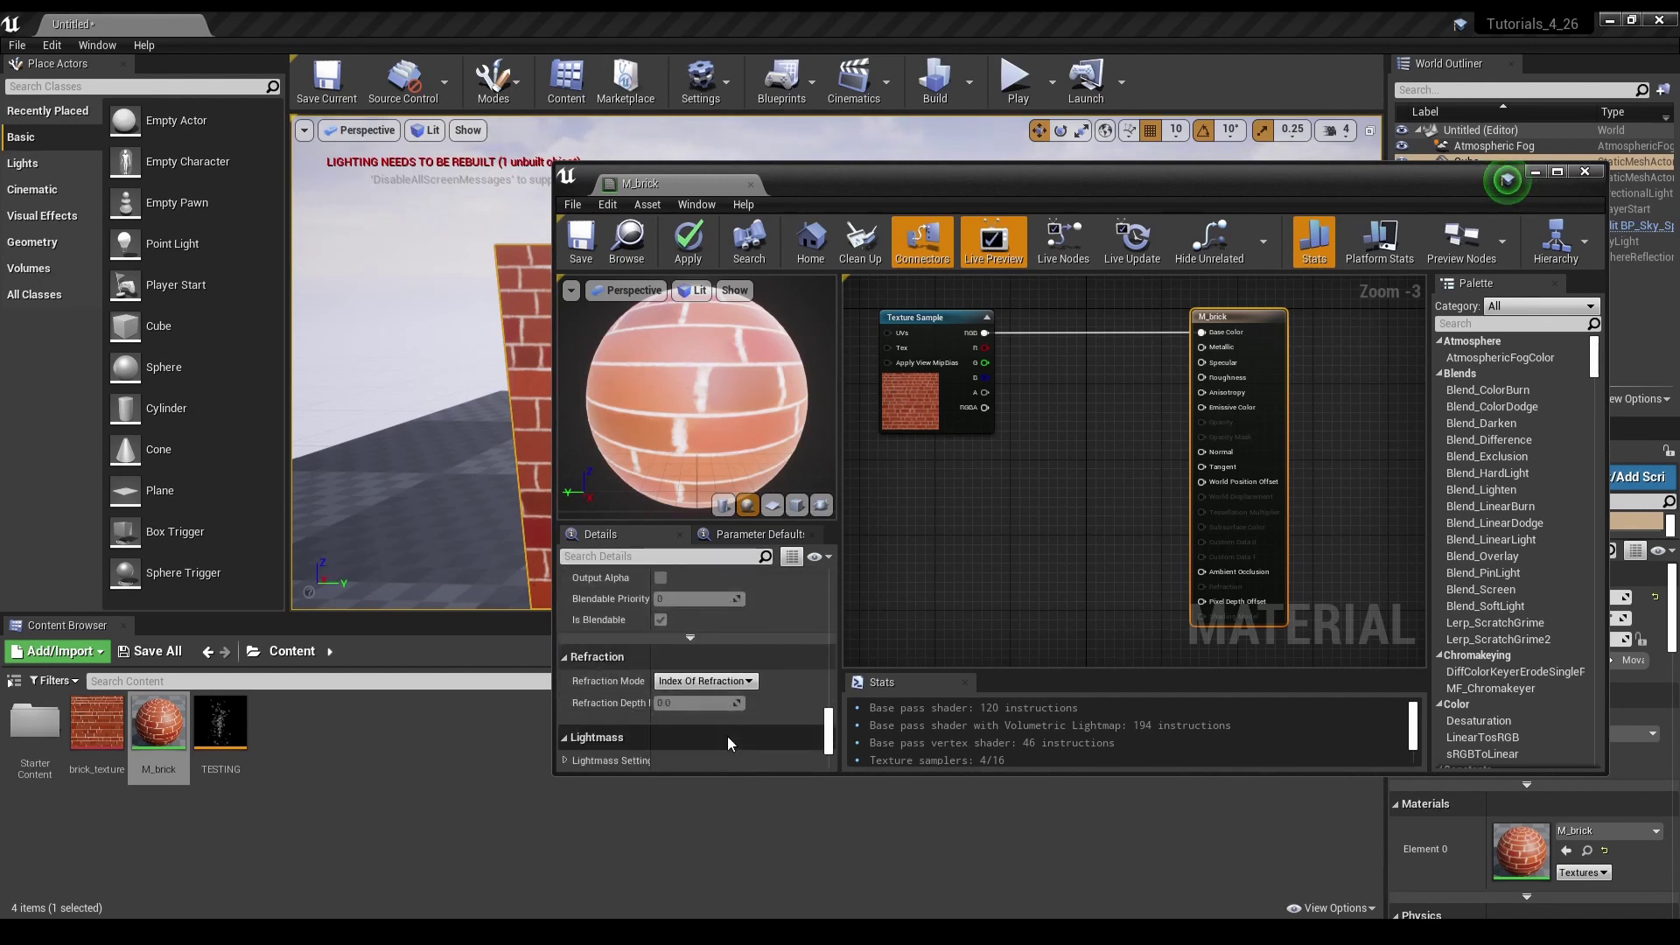
scroll(727, 737, "down", 1)
scroll(727, 736, "down", 2)
scroll(727, 737, "up", 2)
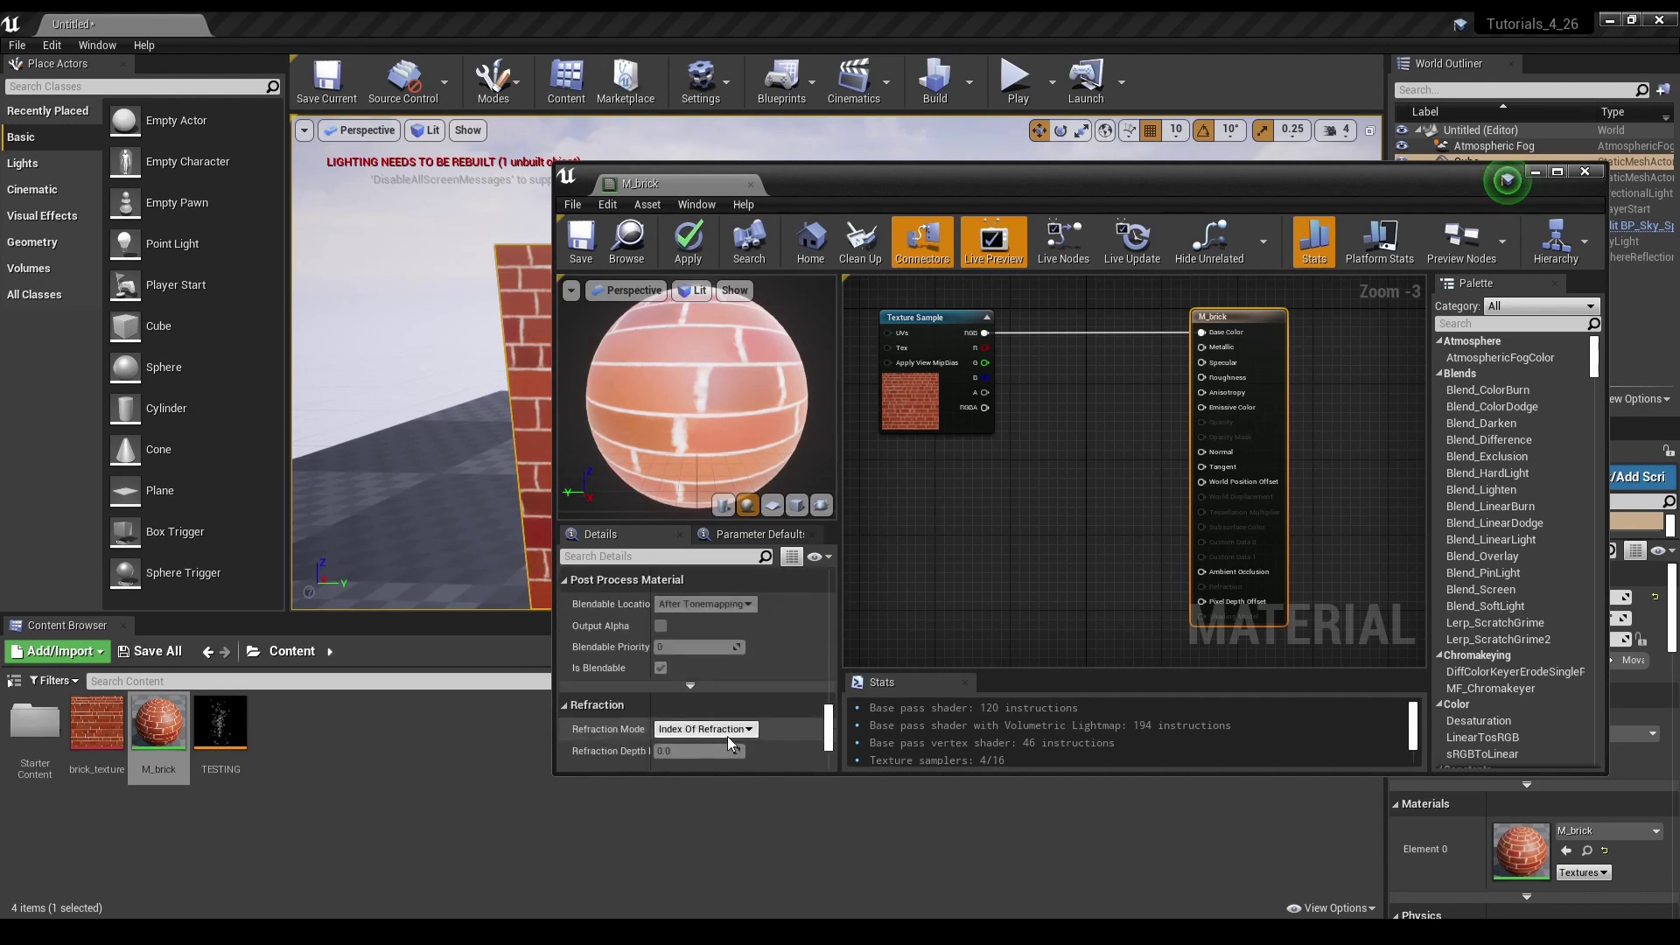
scroll(728, 737, "up", 2)
scroll(723, 737, "up", 2)
scroll(720, 732, "up", 2)
scroll(720, 734, "up", 2)
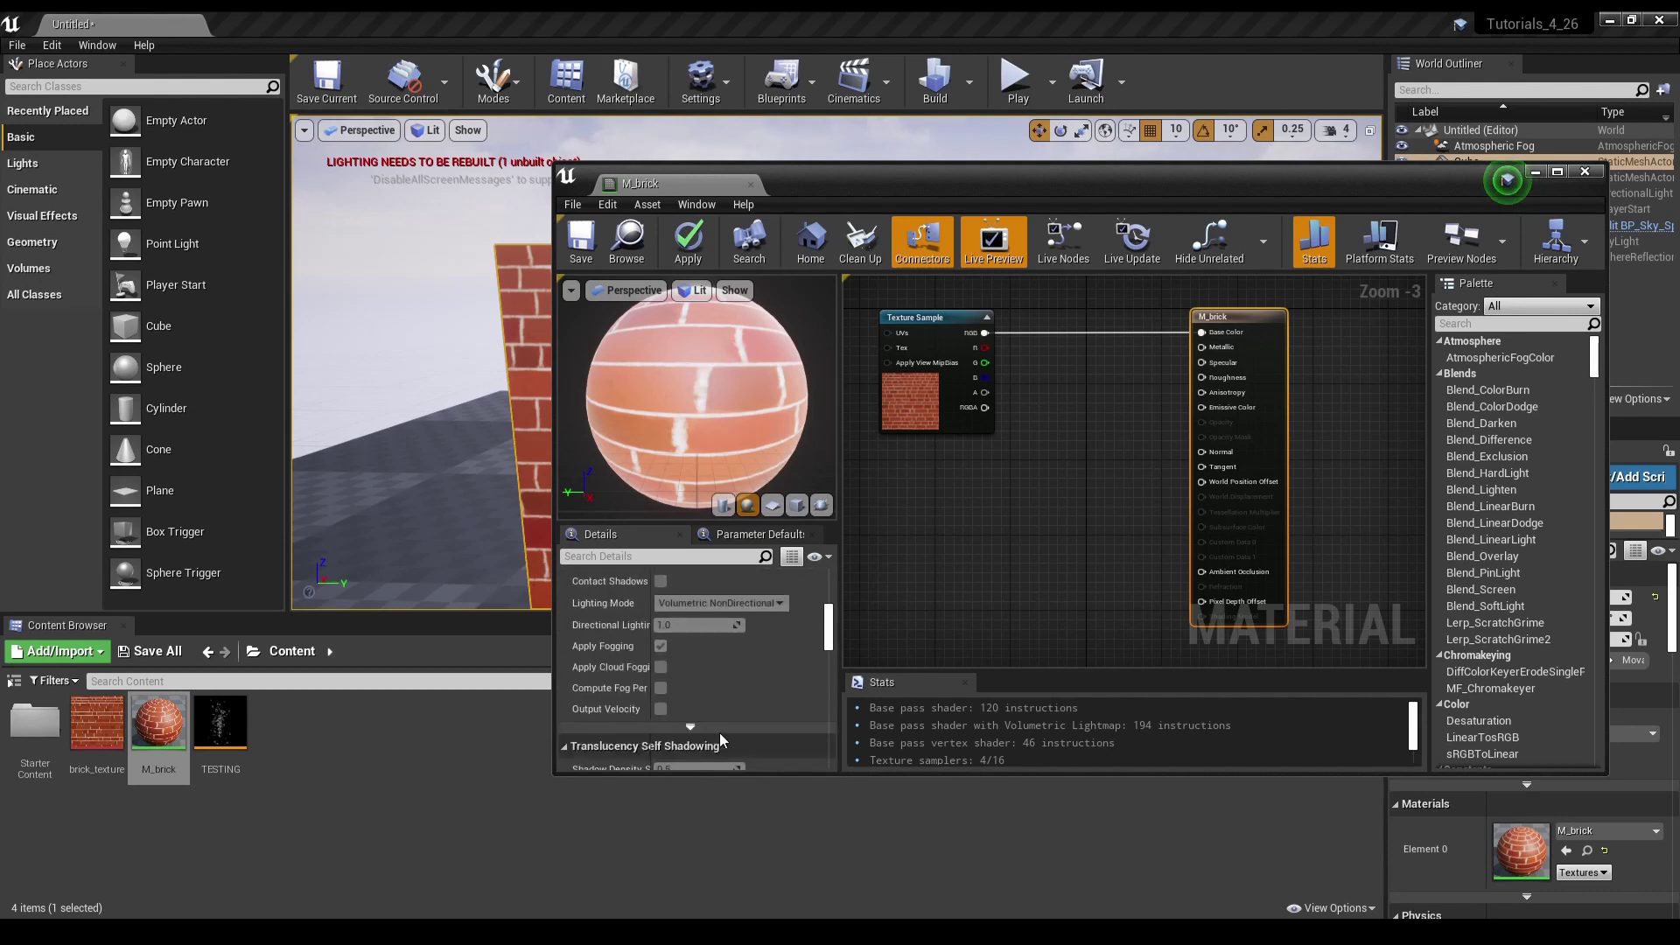
scroll(719, 731, "up", 2)
scroll(717, 729, "up", 2)
scroll(717, 729, "up", 2)
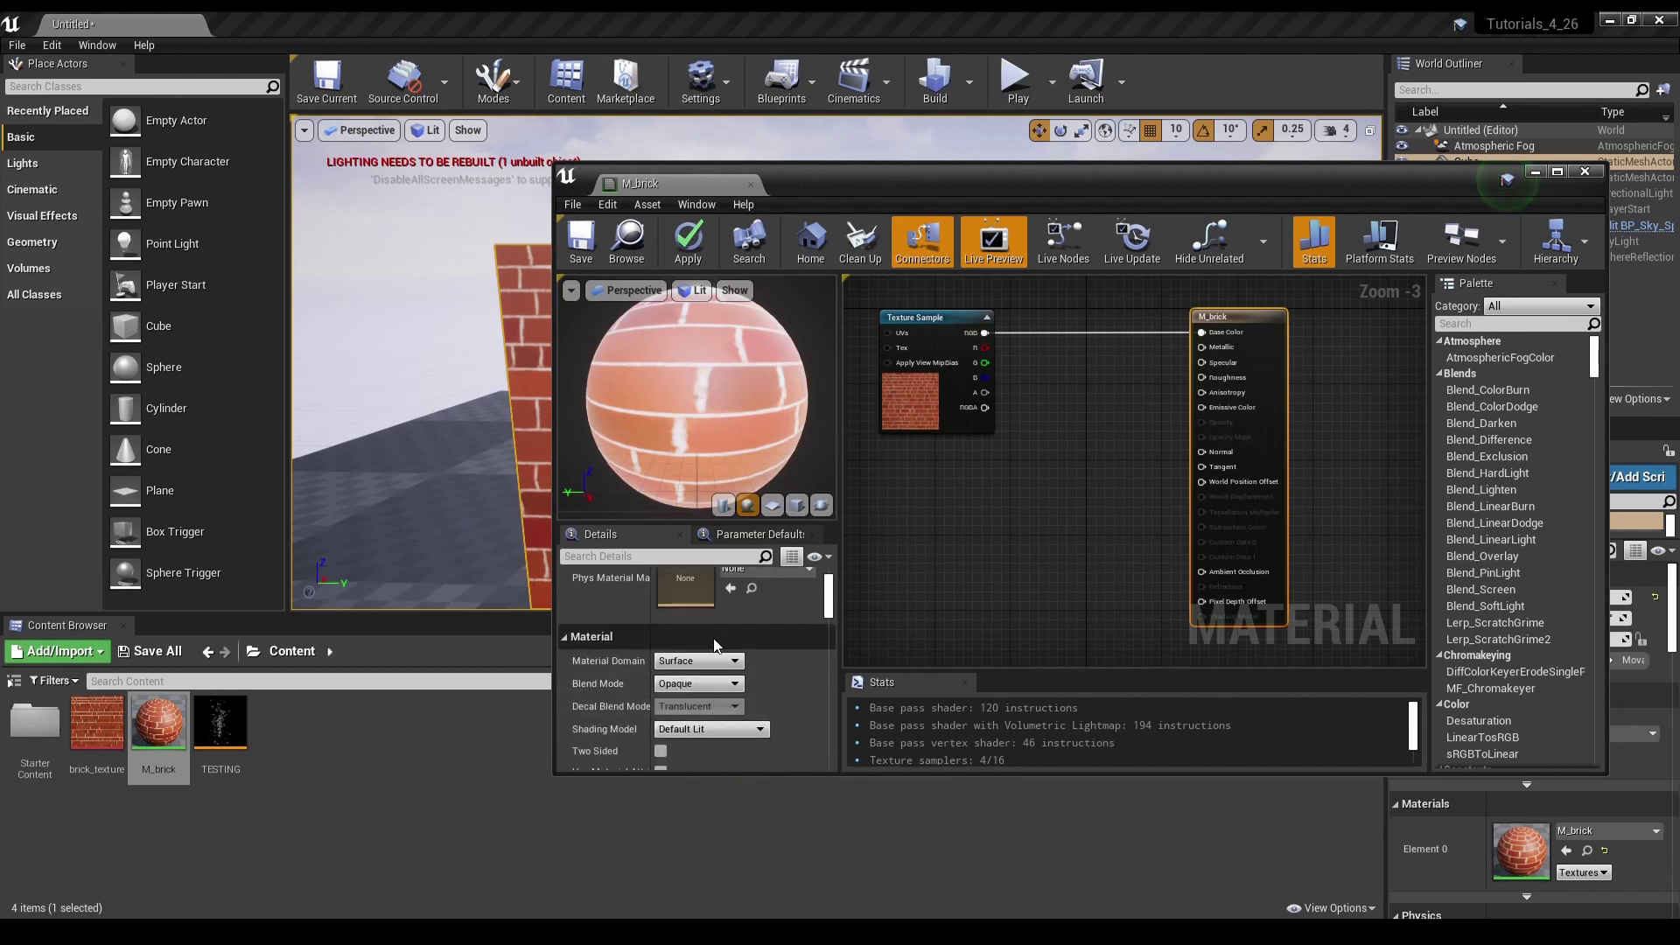
- Set M_brick's Blend Mode to Additive and wire the texture RGB into Emissive Color
left_click(703, 685)
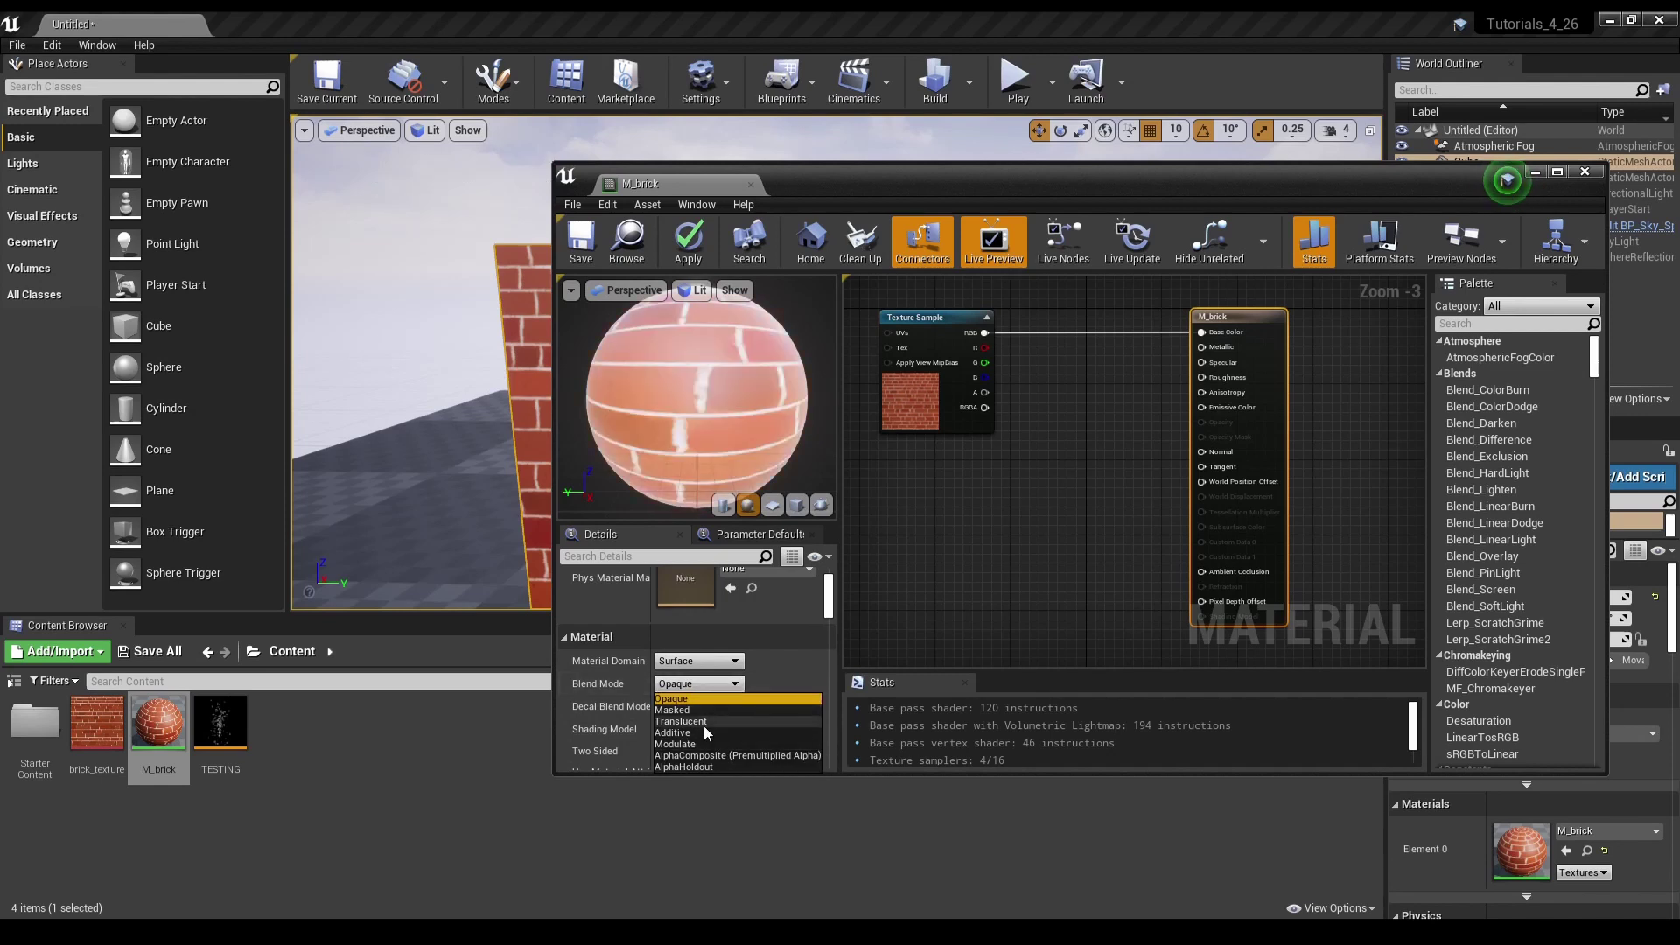
left_click(695, 734)
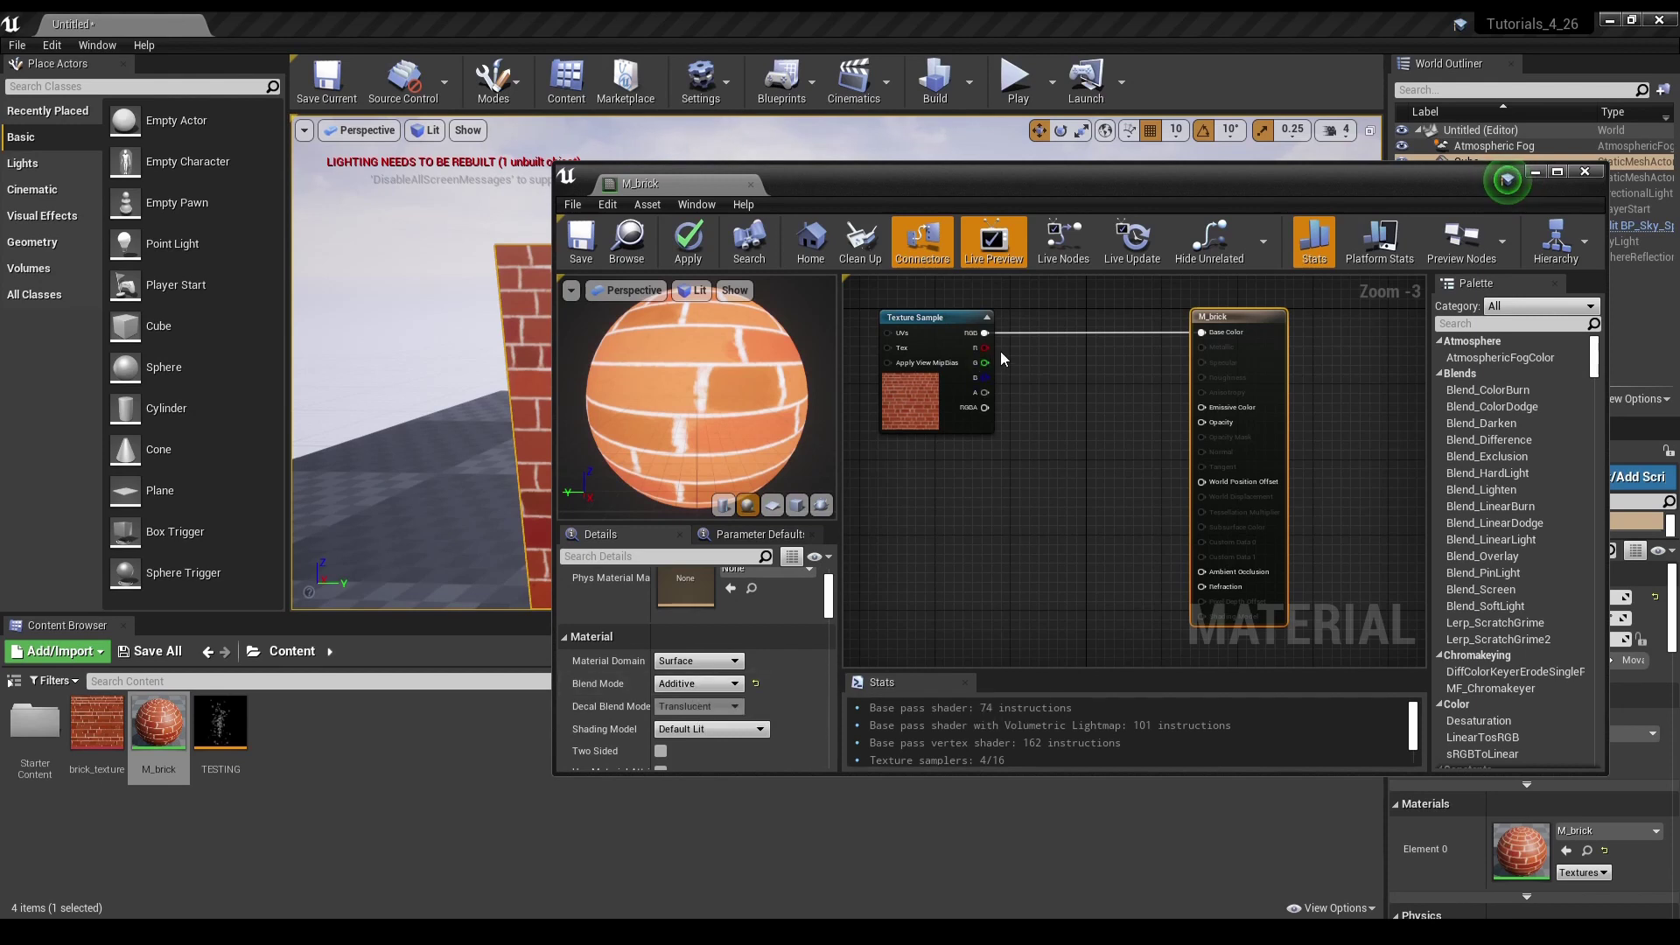
left_click_drag(985, 332, 1054, 364)
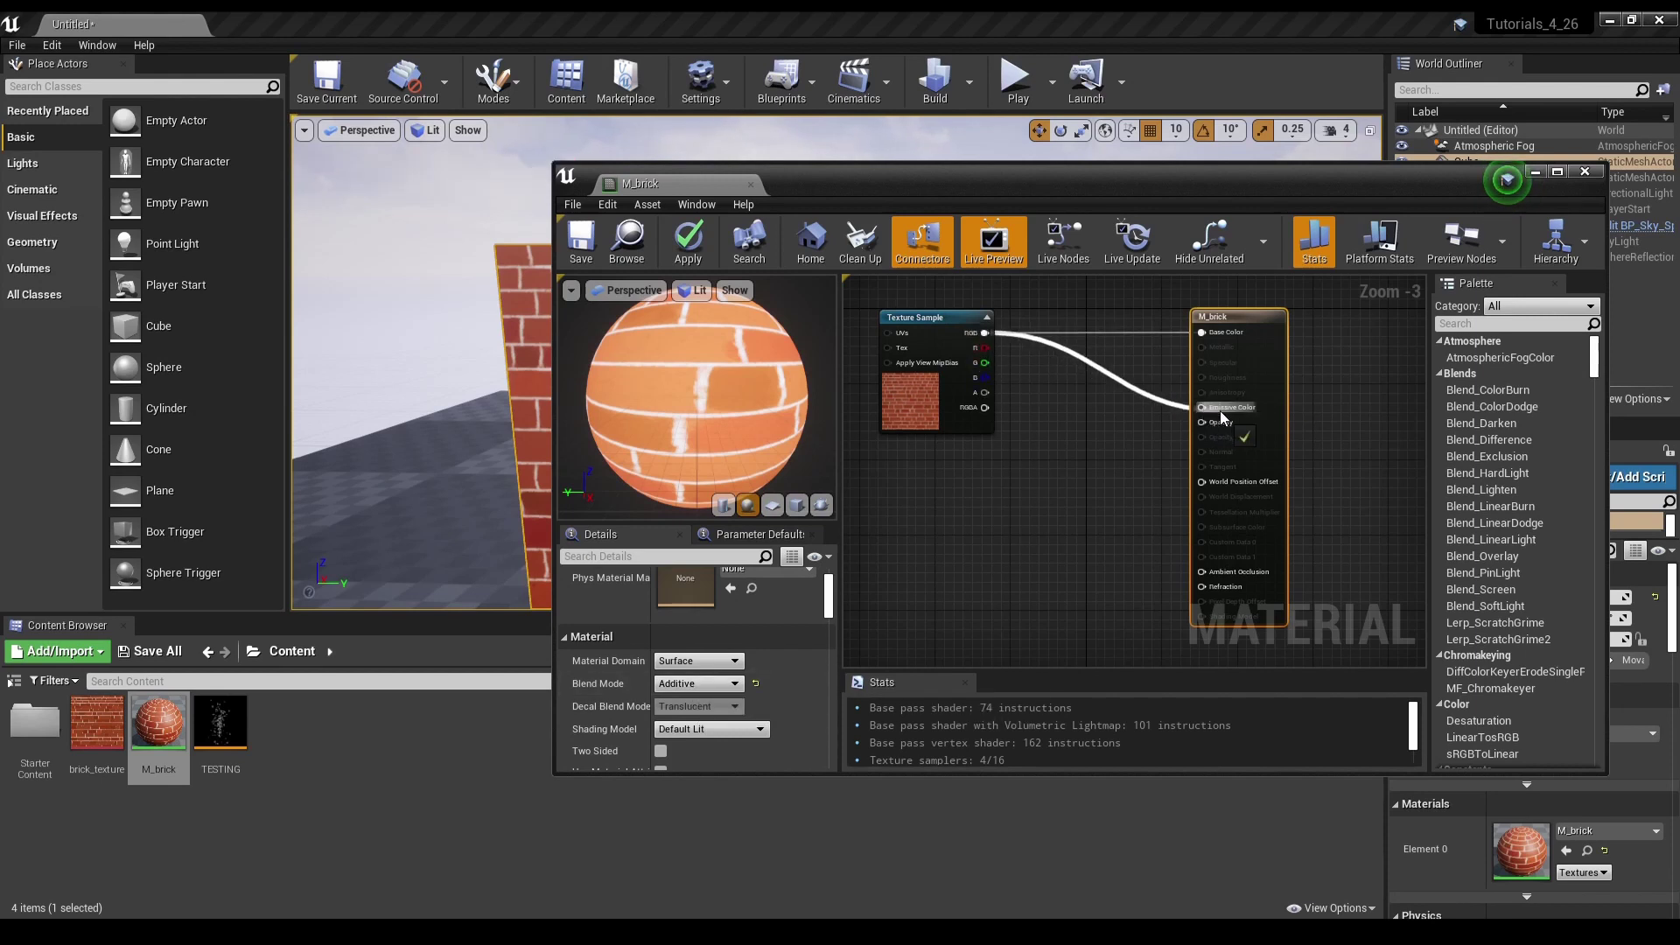
left_click_drag(1220, 411, 1219, 412)
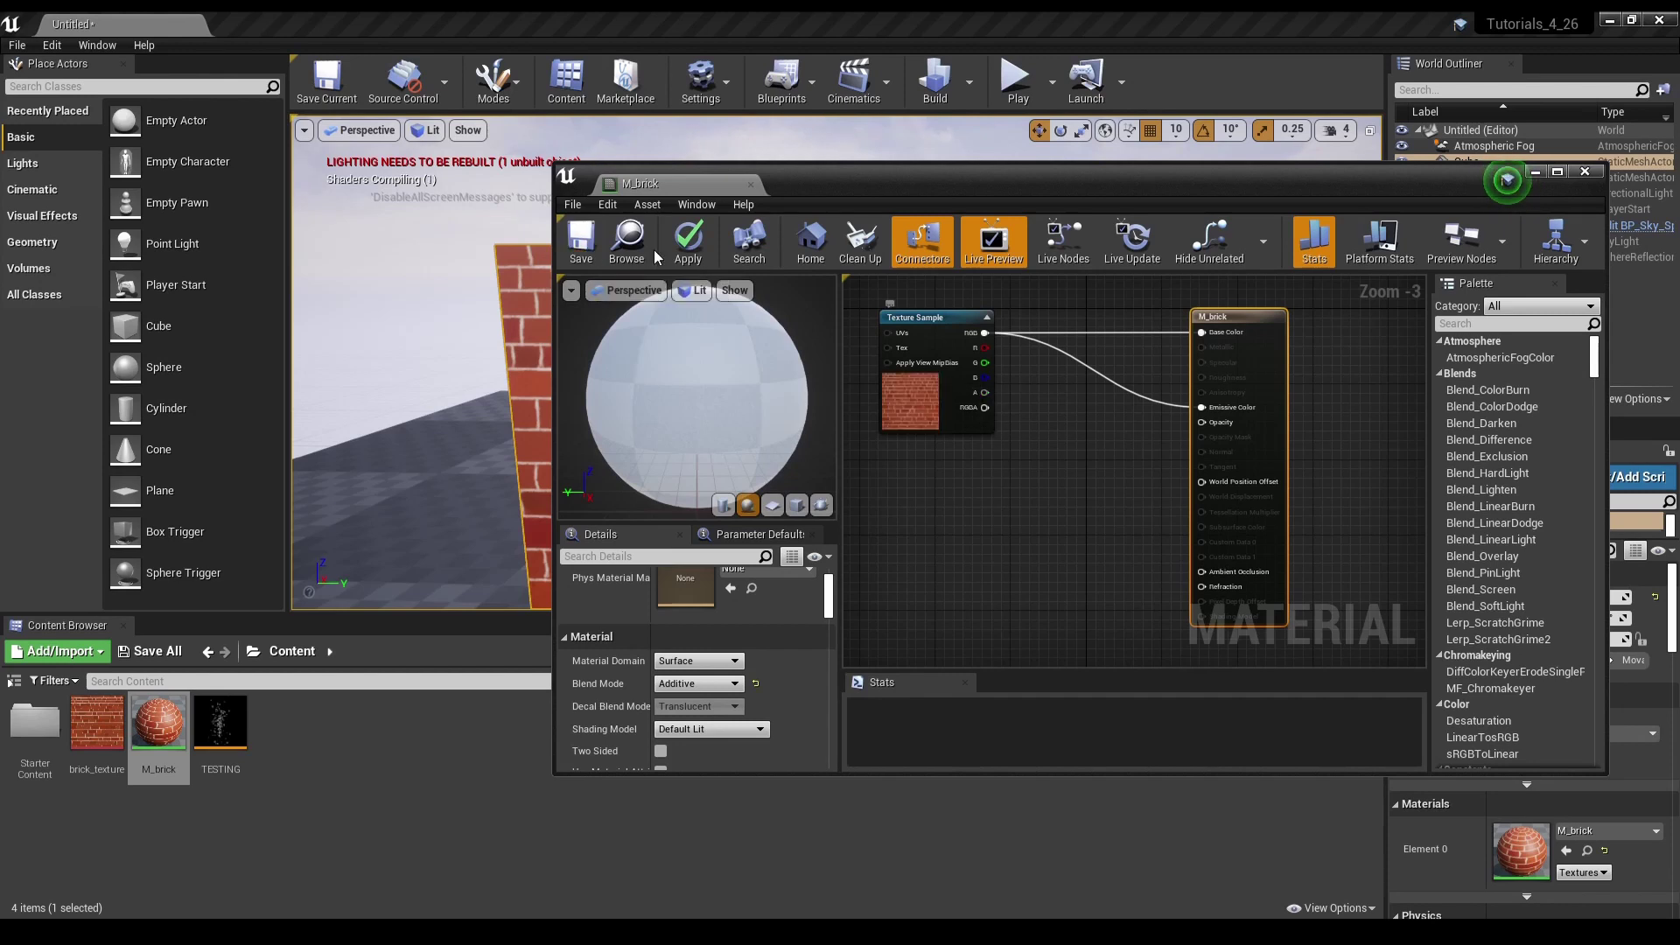
- Save M_brick and view the glowing cube in the level
left_click(582, 243)
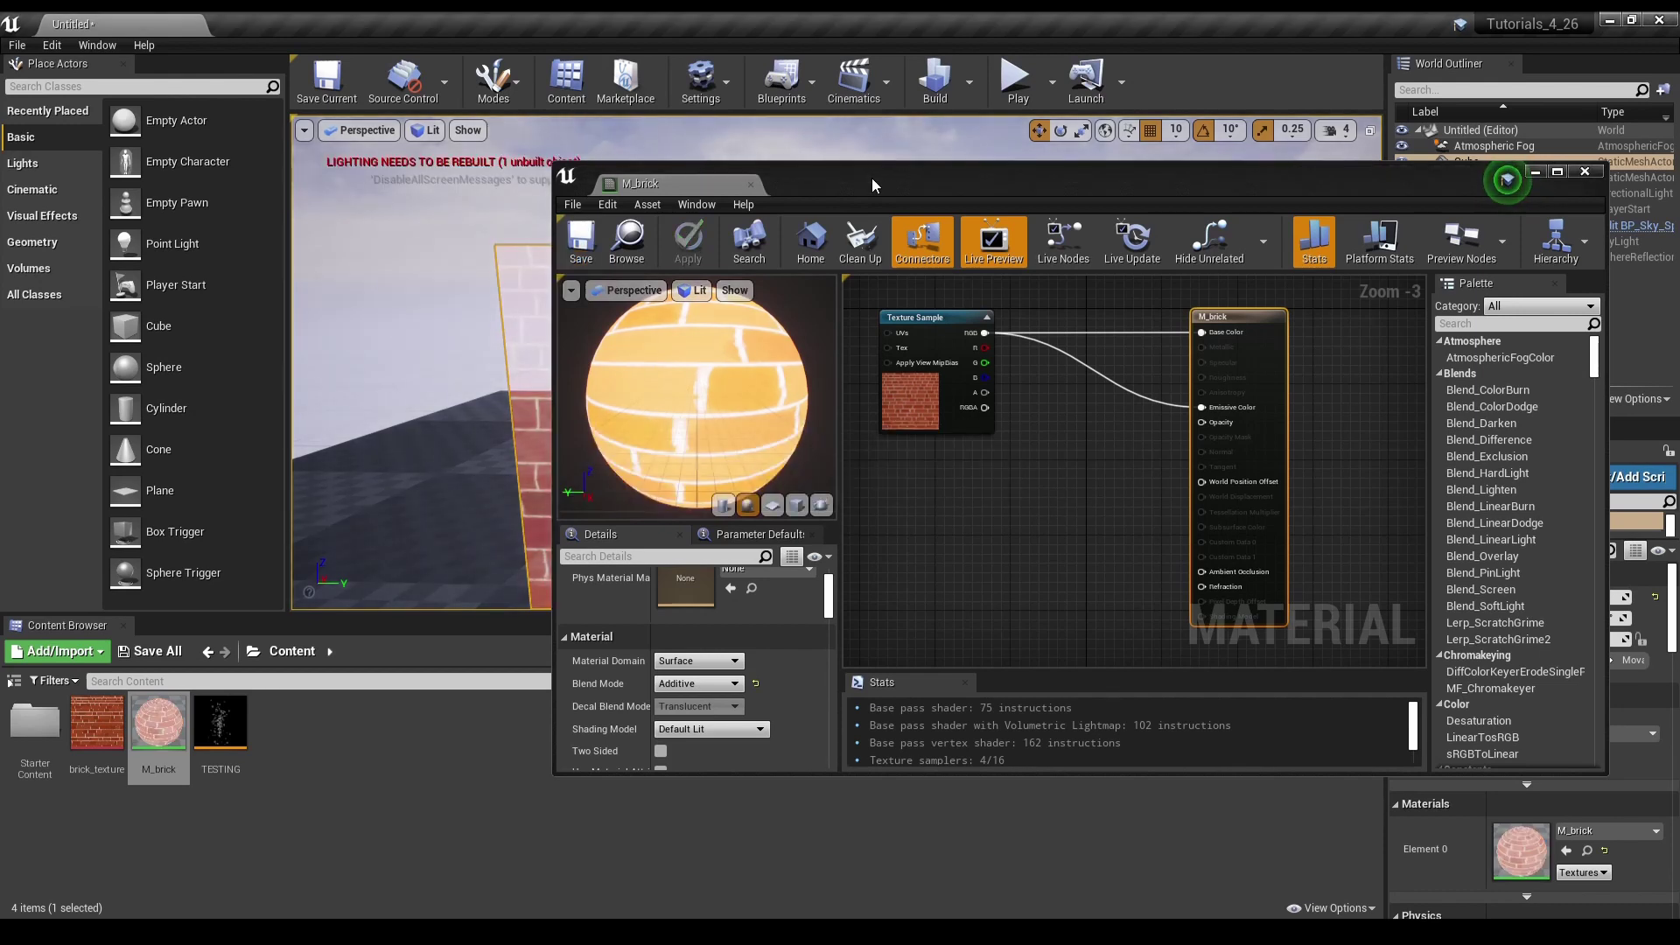
left_click_drag(874, 178, 618, 510)
mouse_move(642, 268)
right_mouse_down()
mouse_move(788, 289)
mouse_move(788, 433)
mouse_move(788, 302)
mouse_move(889, 303)
right_mouse_up()
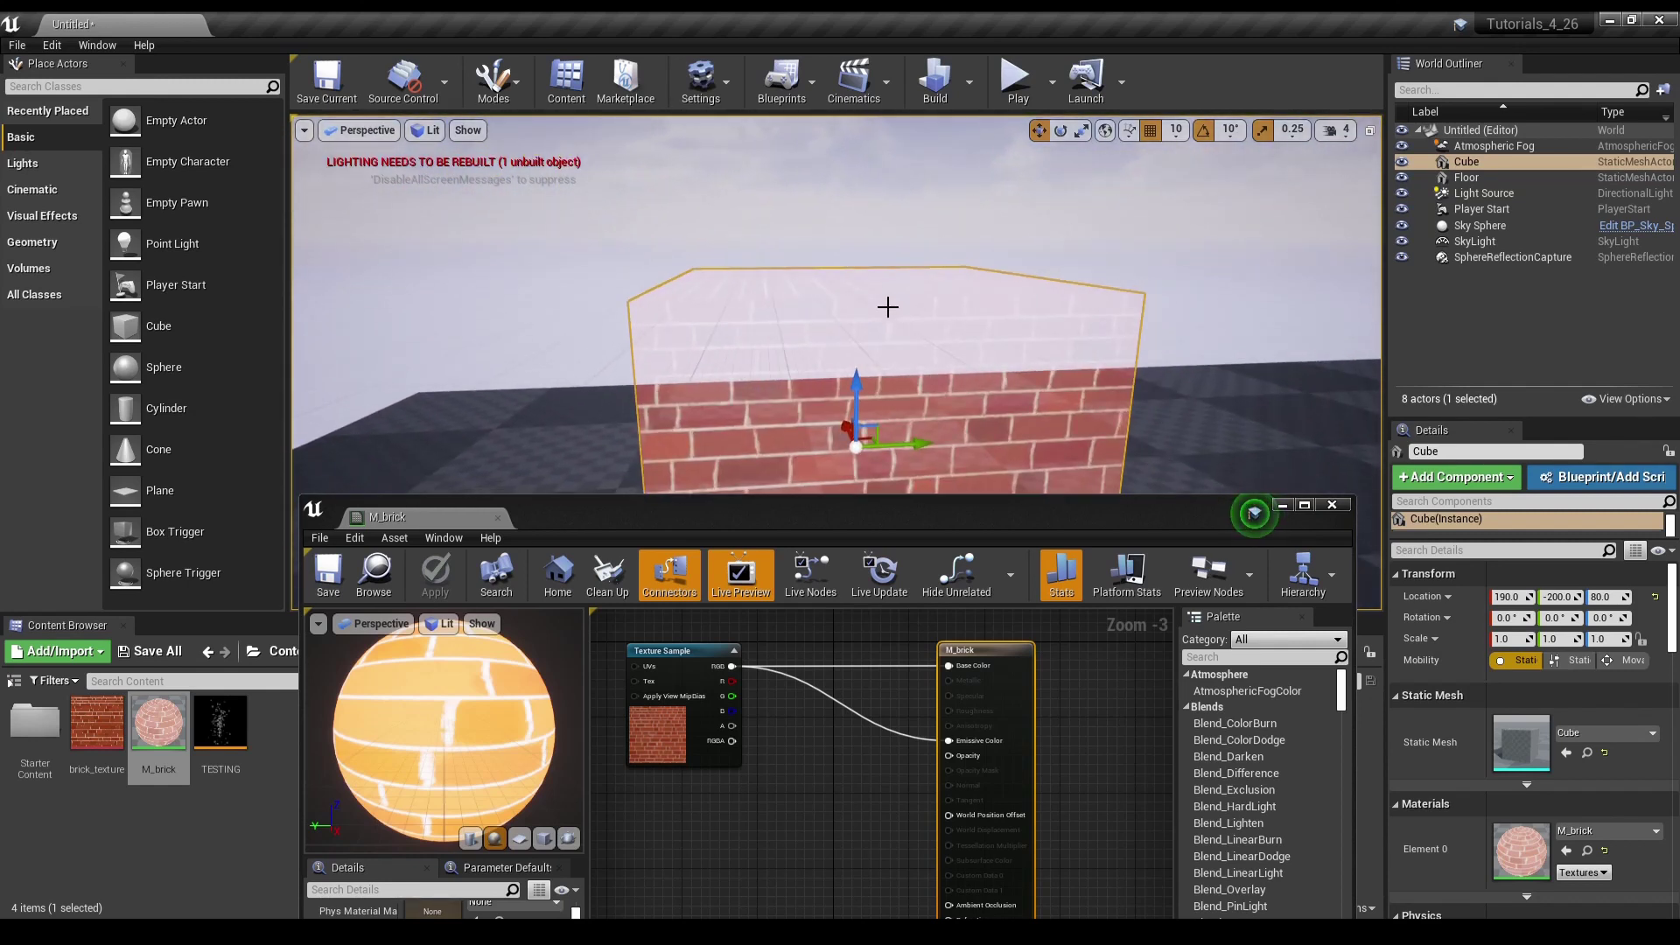
scroll(889, 303, "down", 3)
scroll(942, 345, "up", 2)
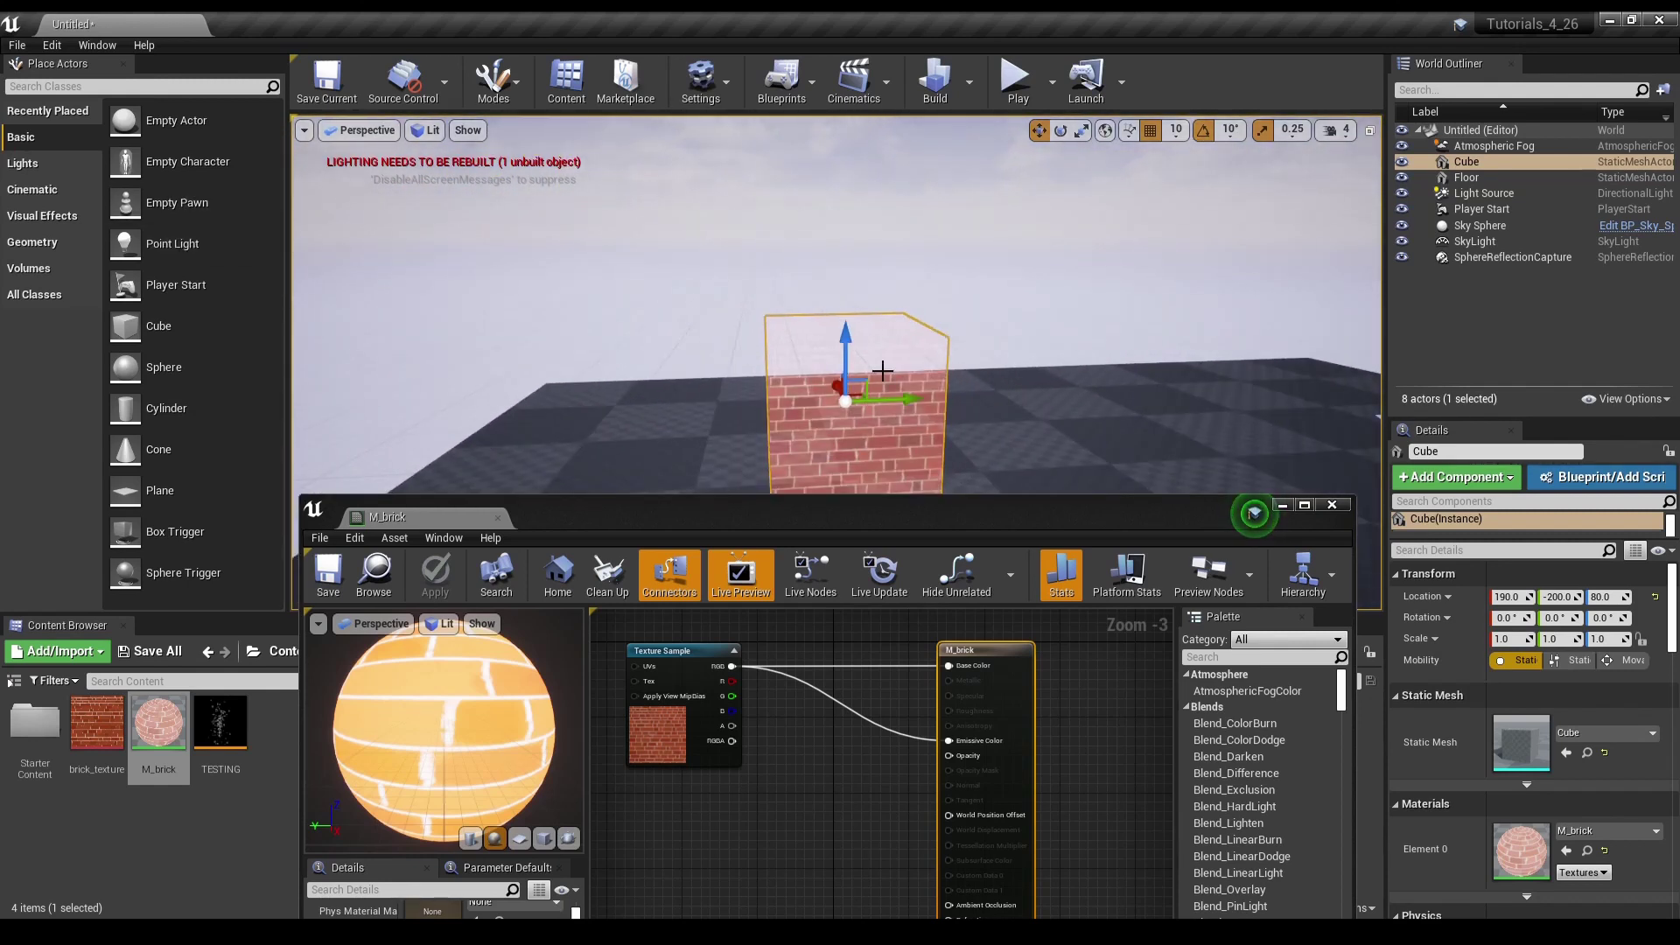
left_click(23, 163)
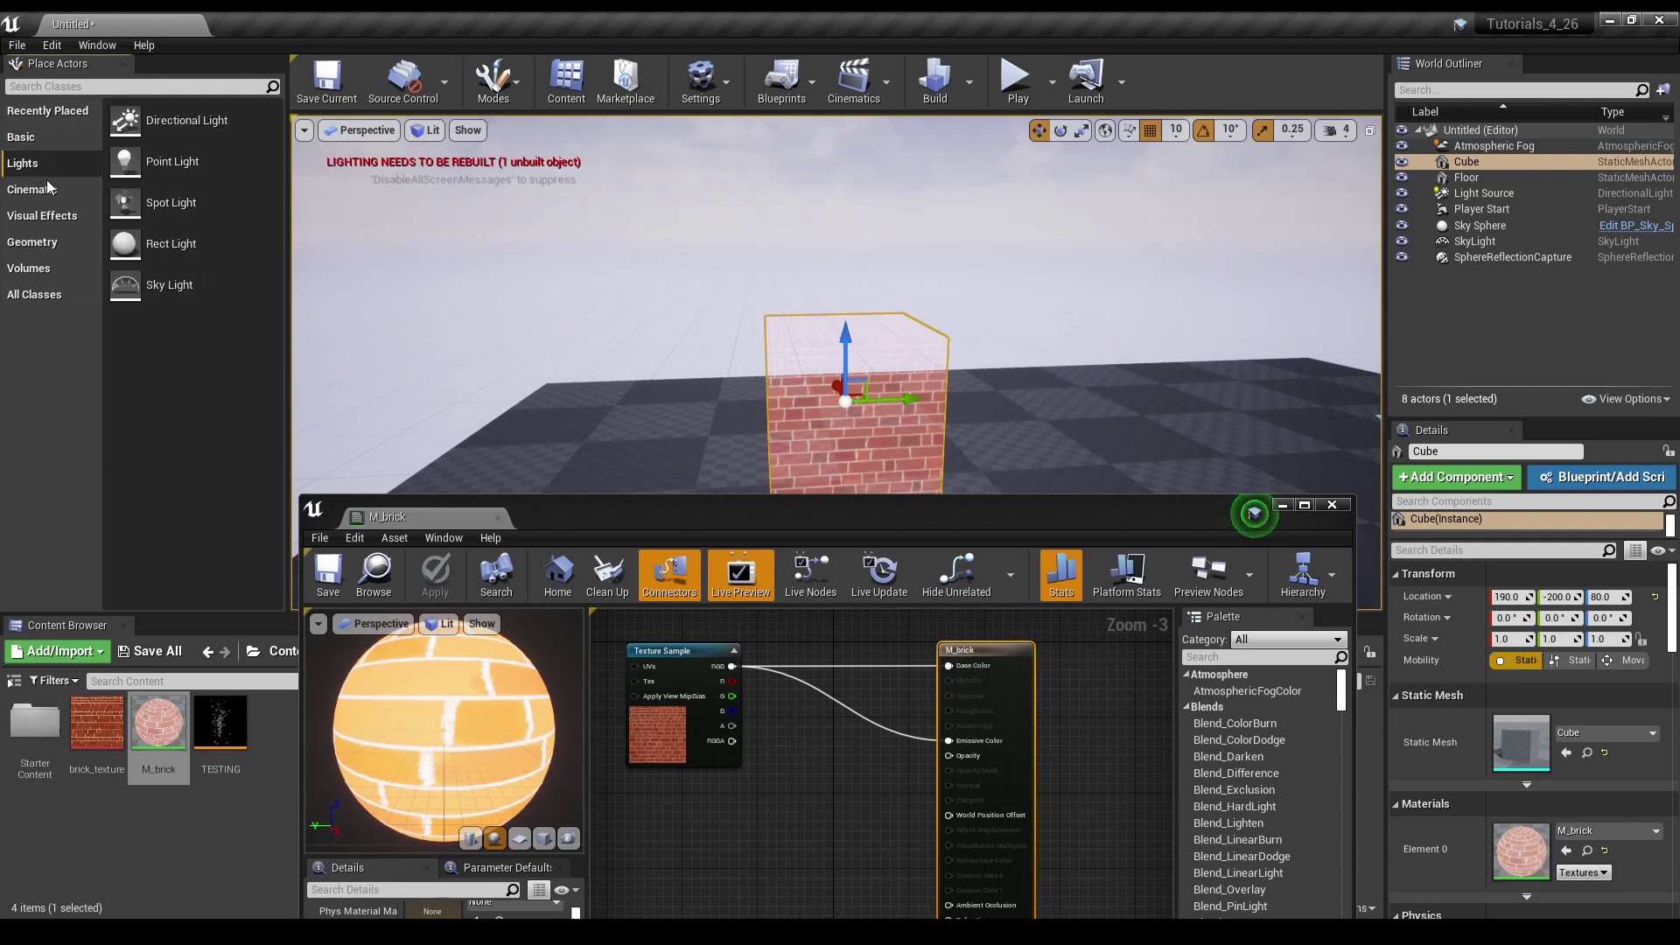
left_click_drag(171, 160, 489, 234)
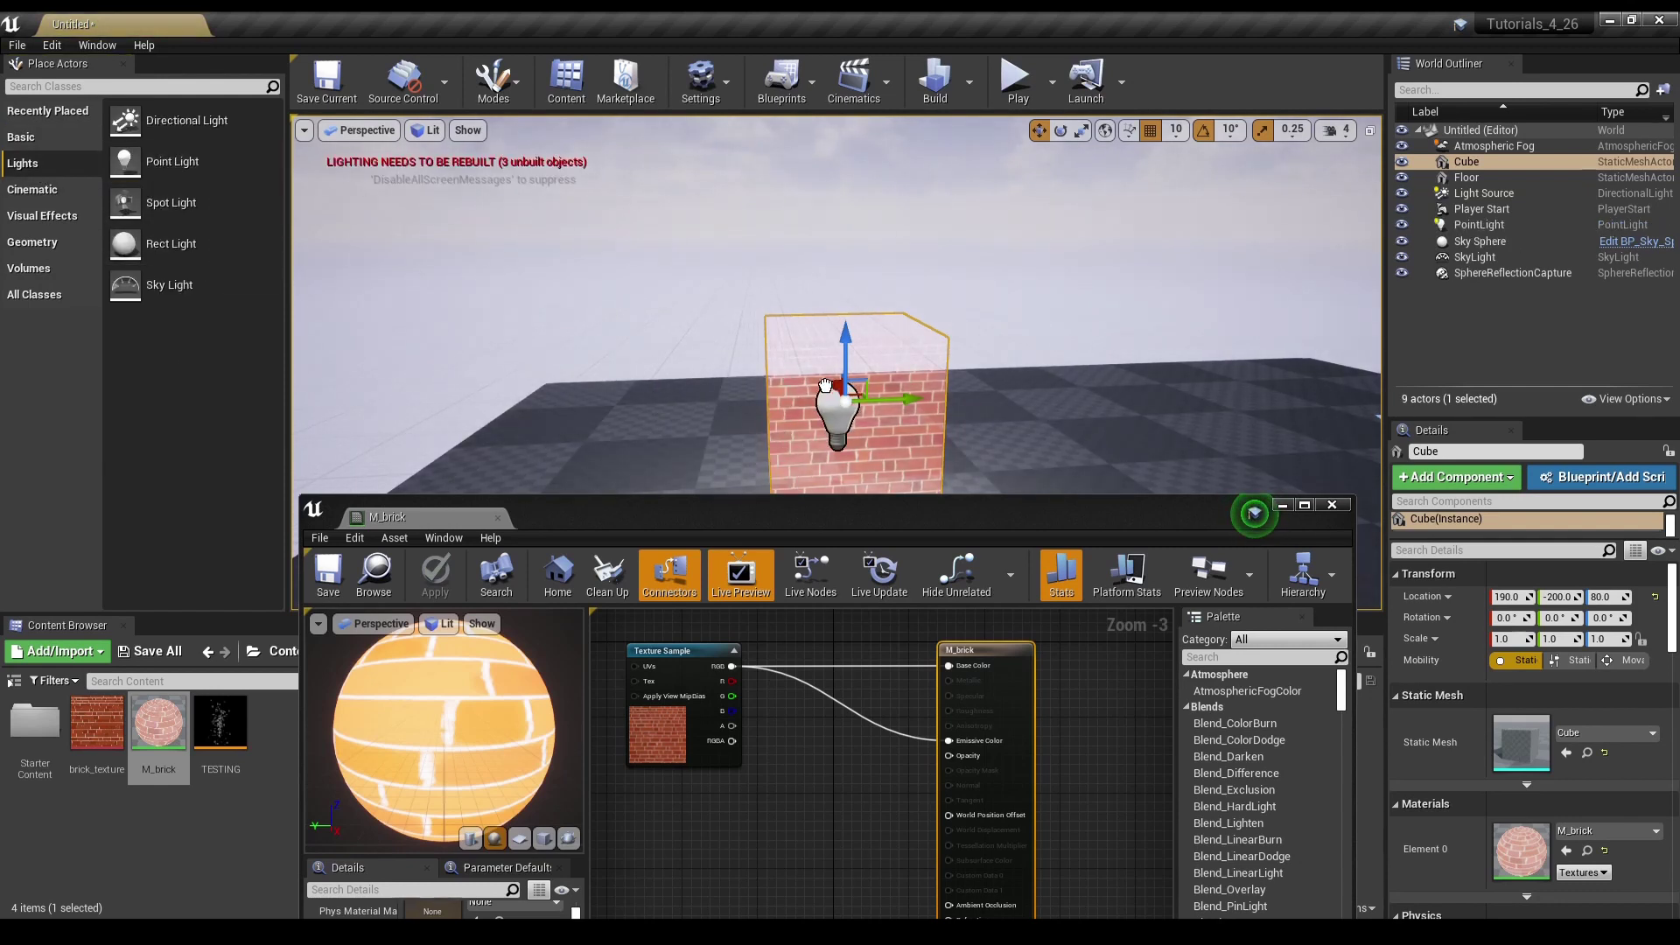
left_click_drag(607, 316, 859, 394)
right_click_drag(861, 394, 1012, 401)
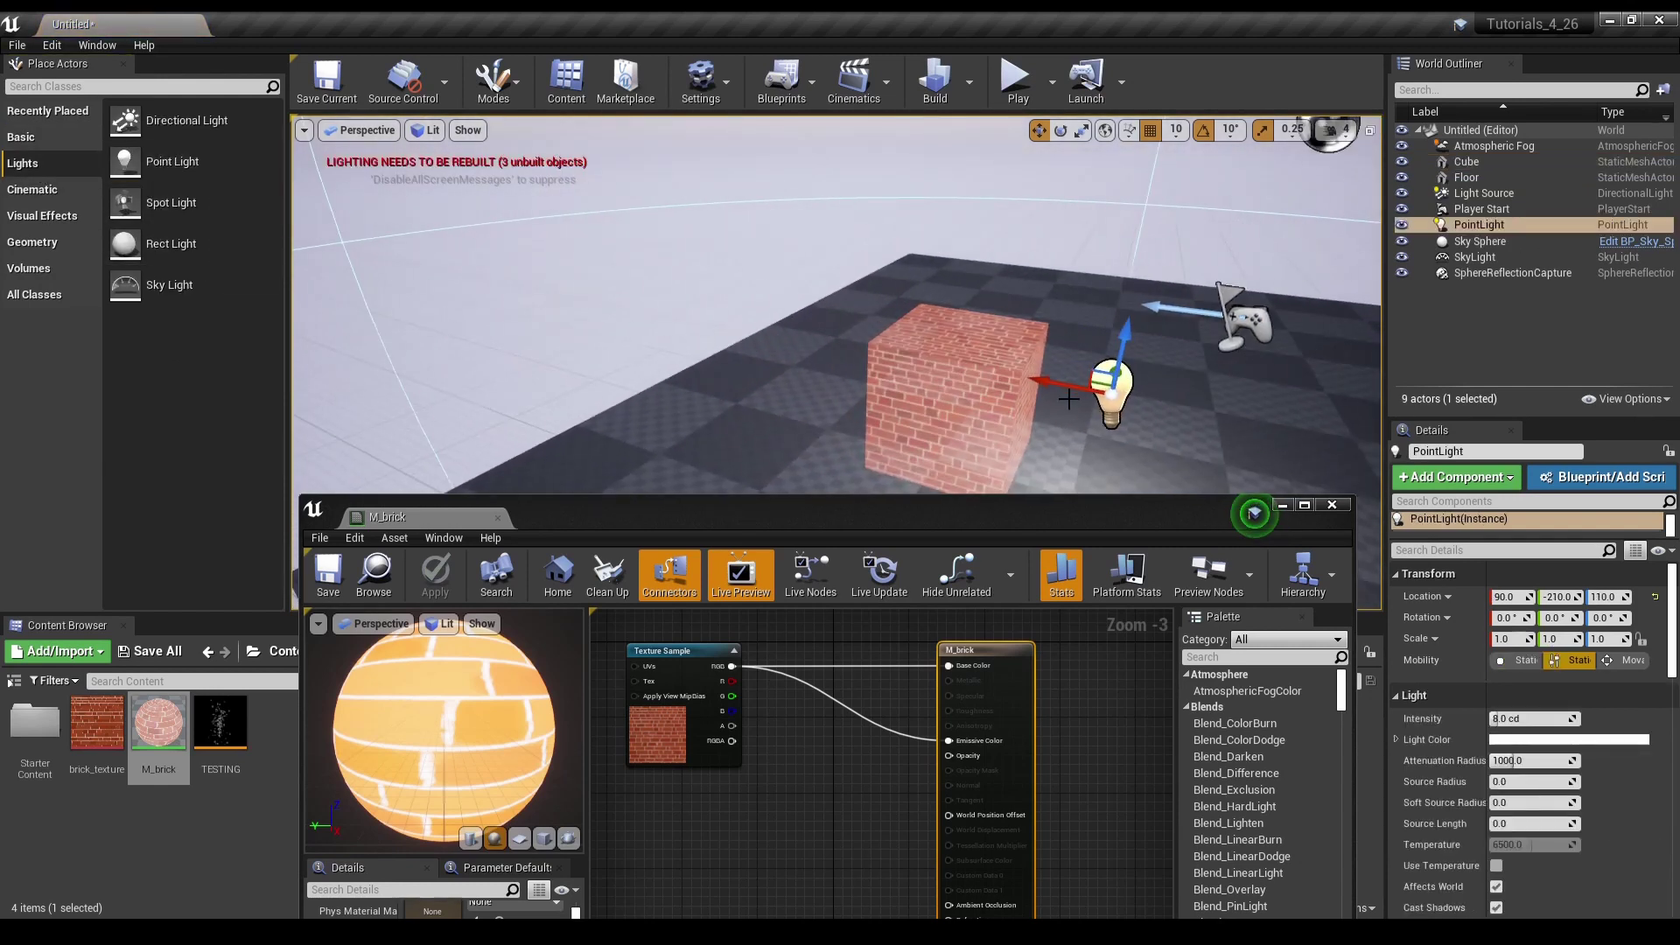
mouse_move(1065, 387)
left_mouse_down()
mouse_move(952, 358)
mouse_move(974, 418)
mouse_move(1020, 385)
mouse_move(901, 379)
left_mouse_up()
right_click_drag(901, 378, 977, 395)
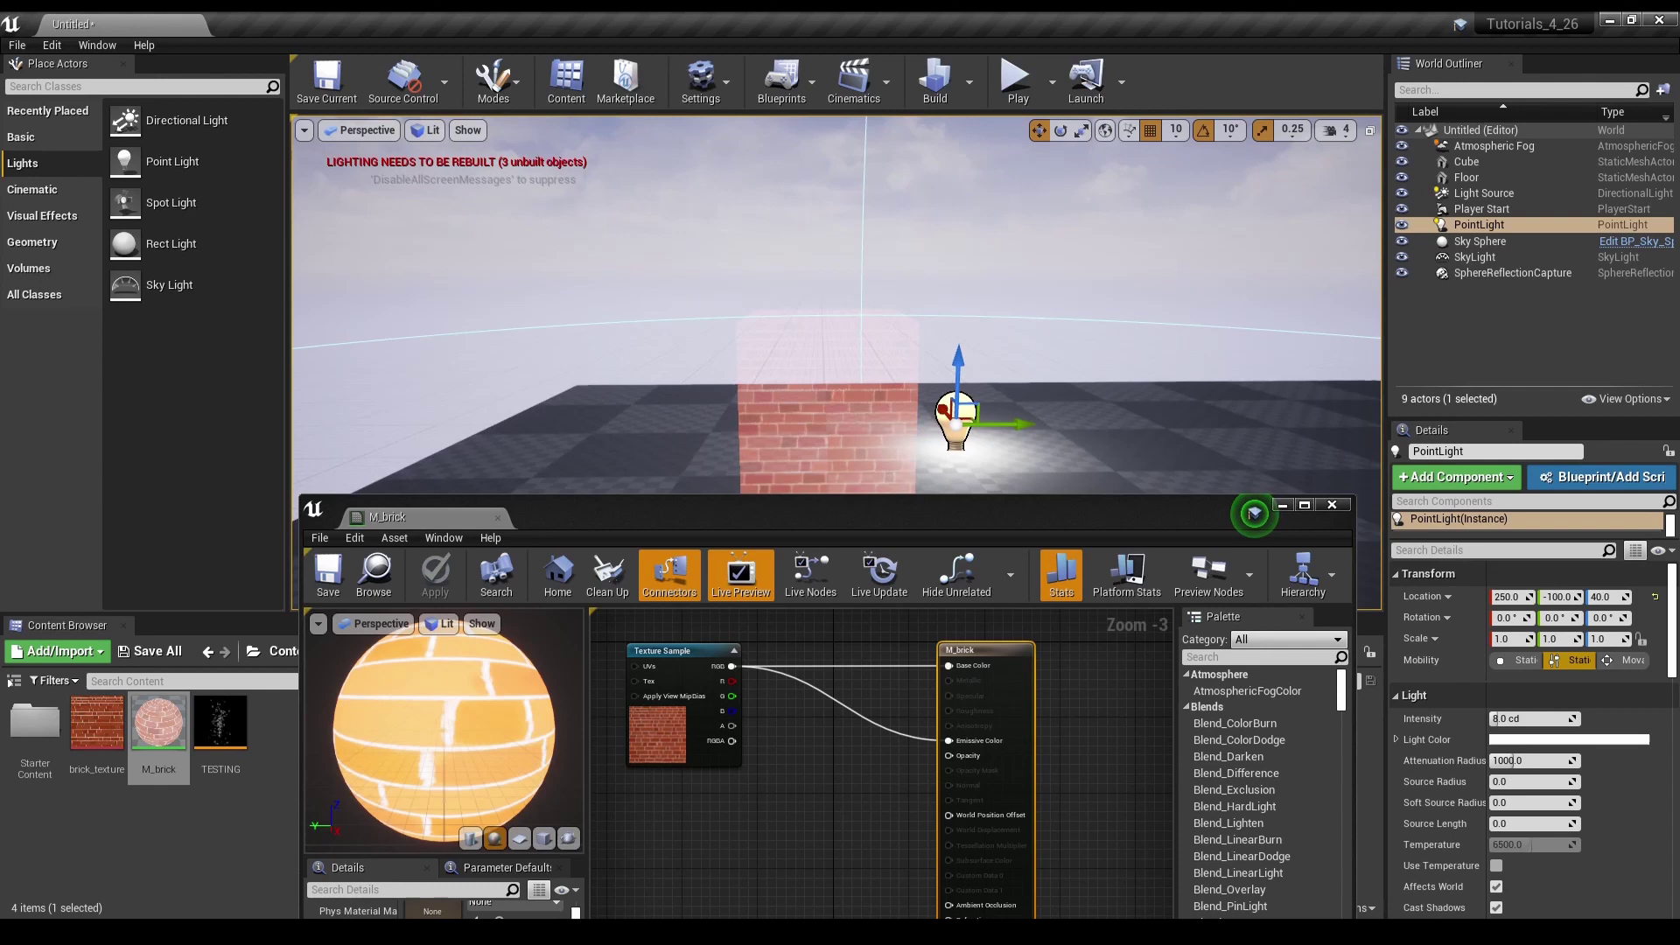
left_click_drag(956, 423, 827, 420)
right_click_drag(828, 420, 840, 417)
right_click_drag(946, 417, 994, 418)
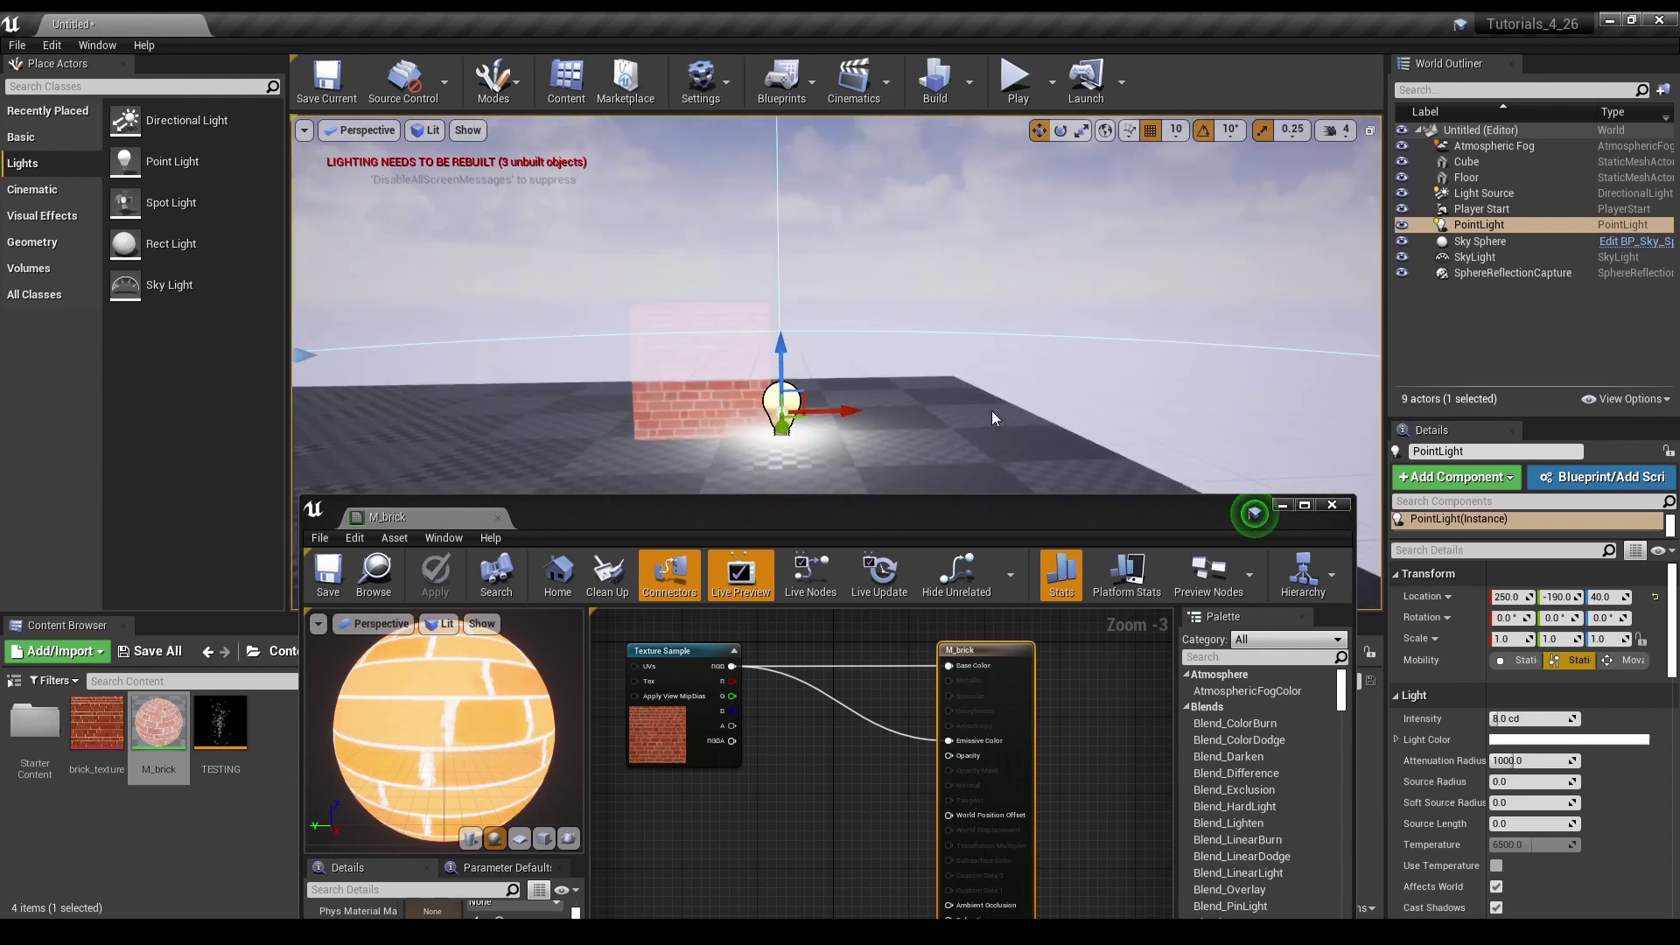
mouse_move(811, 403)
left_mouse_down()
mouse_move(643, 360)
mouse_move(701, 278)
left_mouse_up()
right_click_drag(701, 279, 617, 279)
left_click_drag(841, 400, 701, 417, "alt")
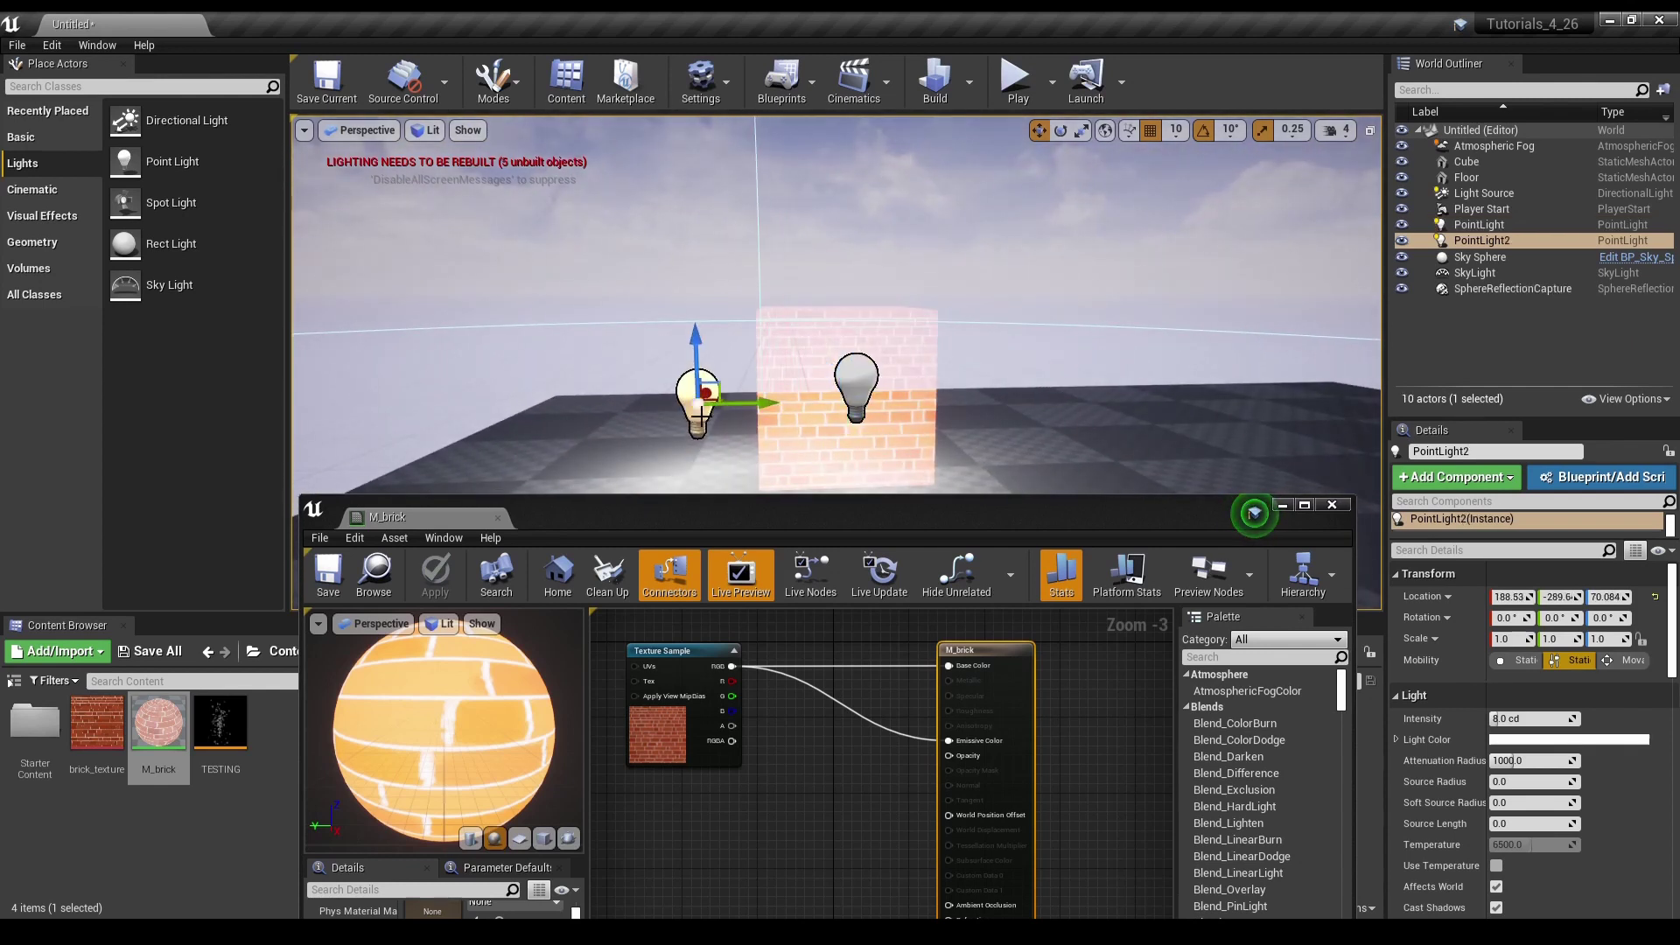
key("Delete")
right_click_drag(840, 303, 788, 302)
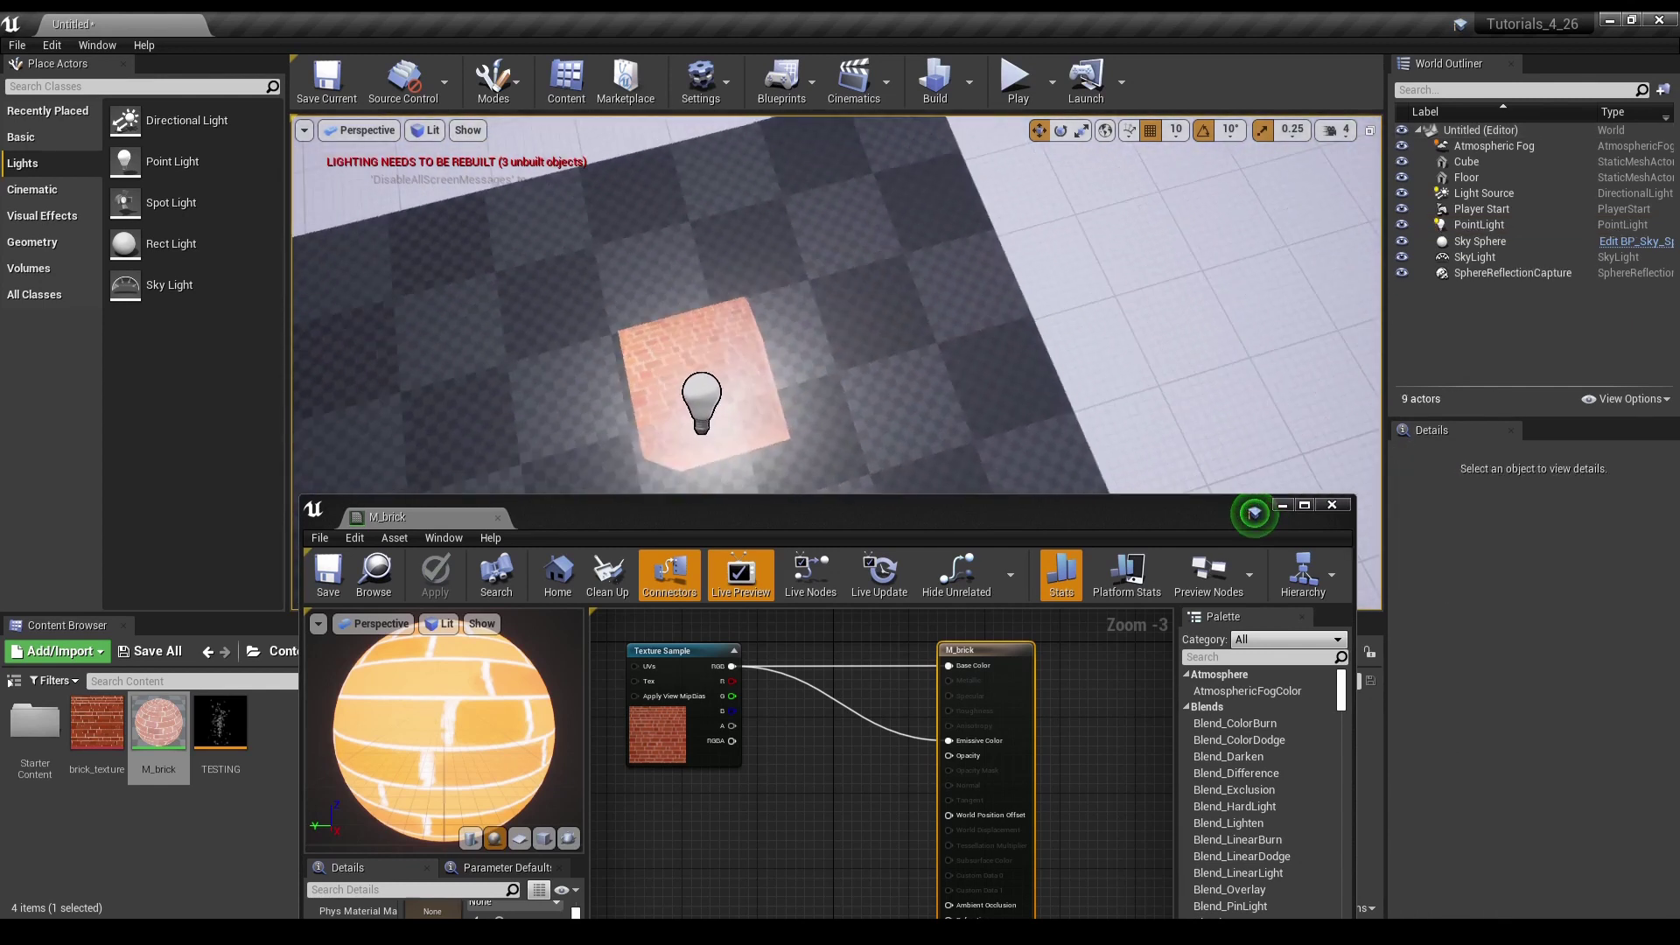
right_click_drag(893, 374, 852, 374)
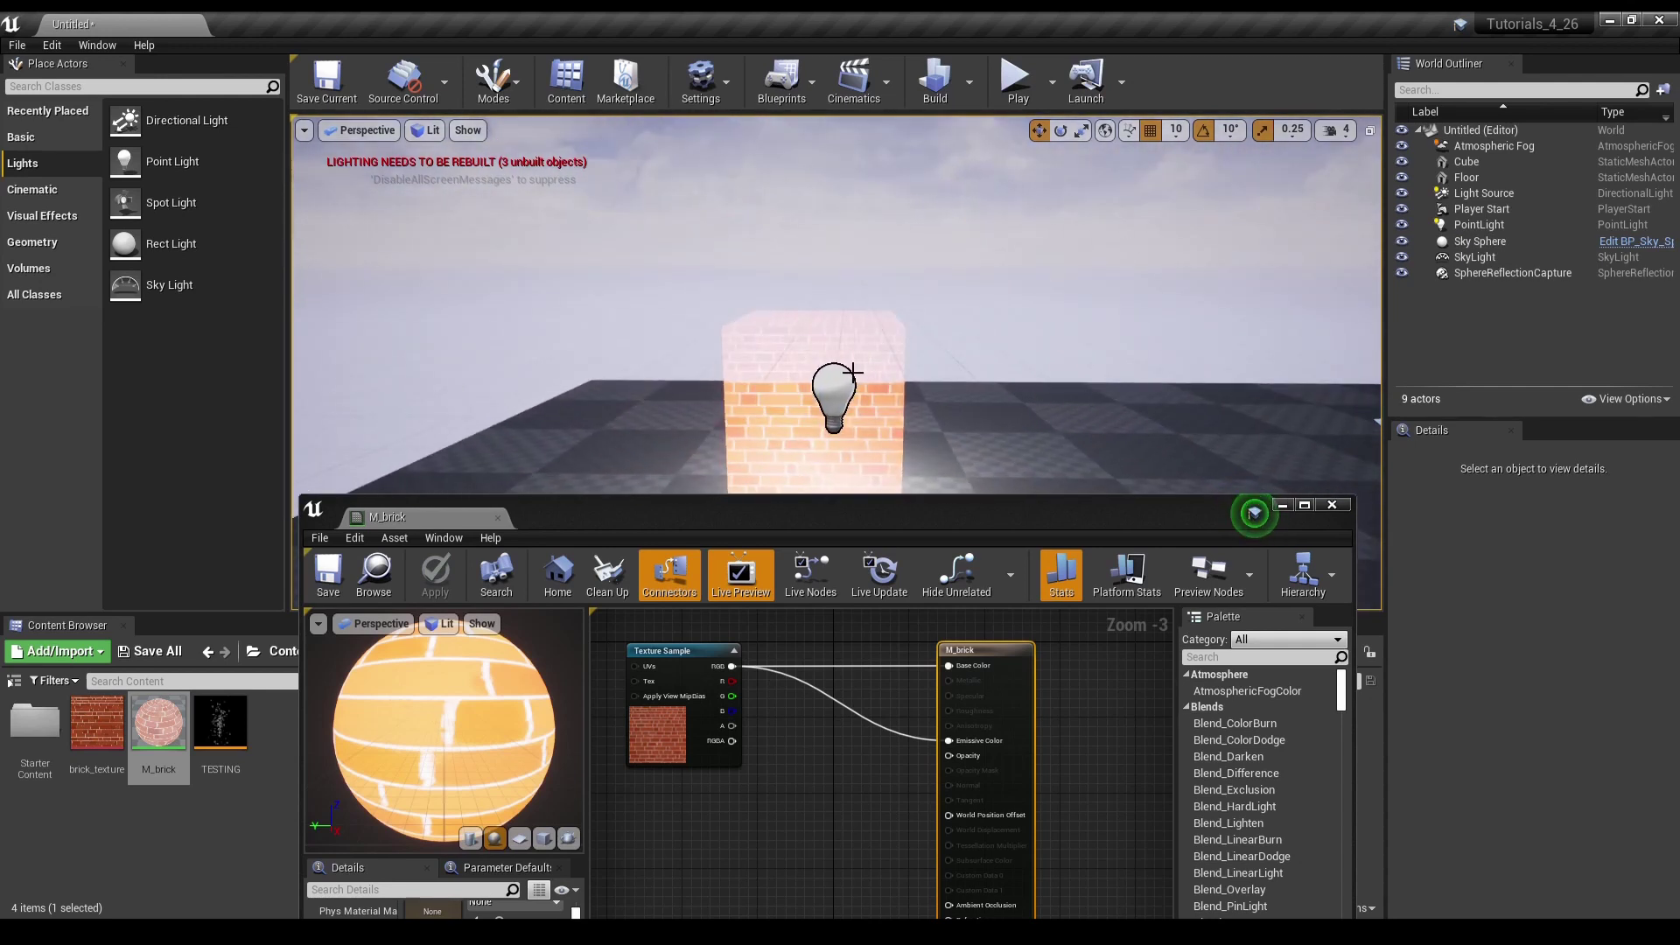
scroll(772, 360, "up", 4)
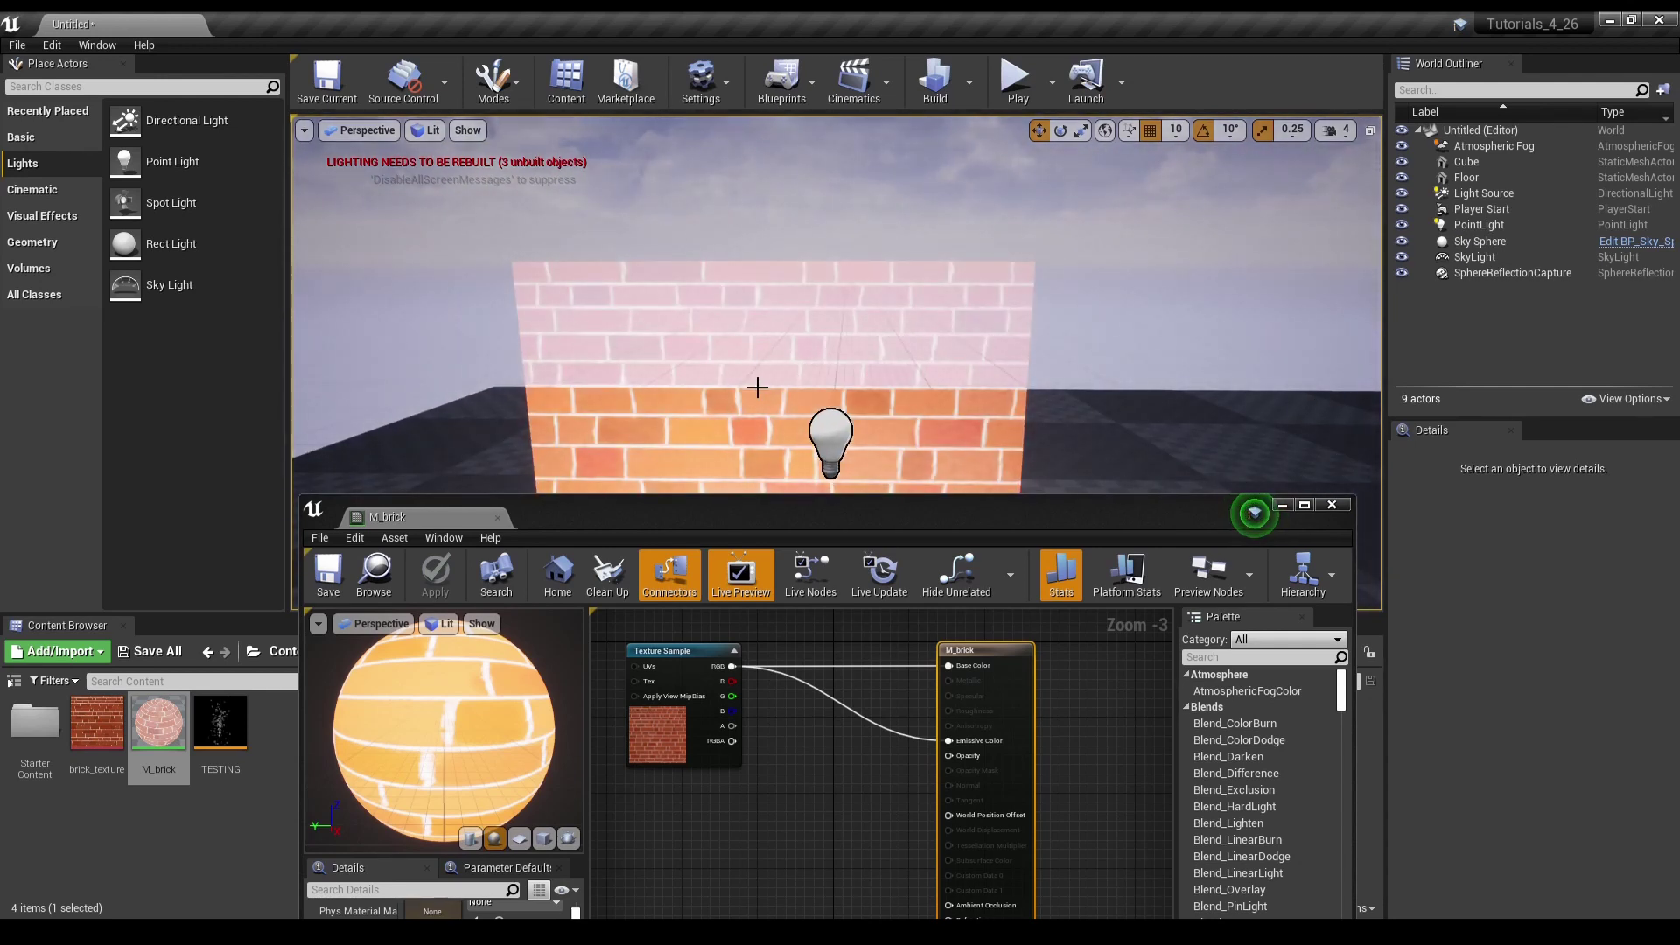
scroll(776, 386, "down", 3)
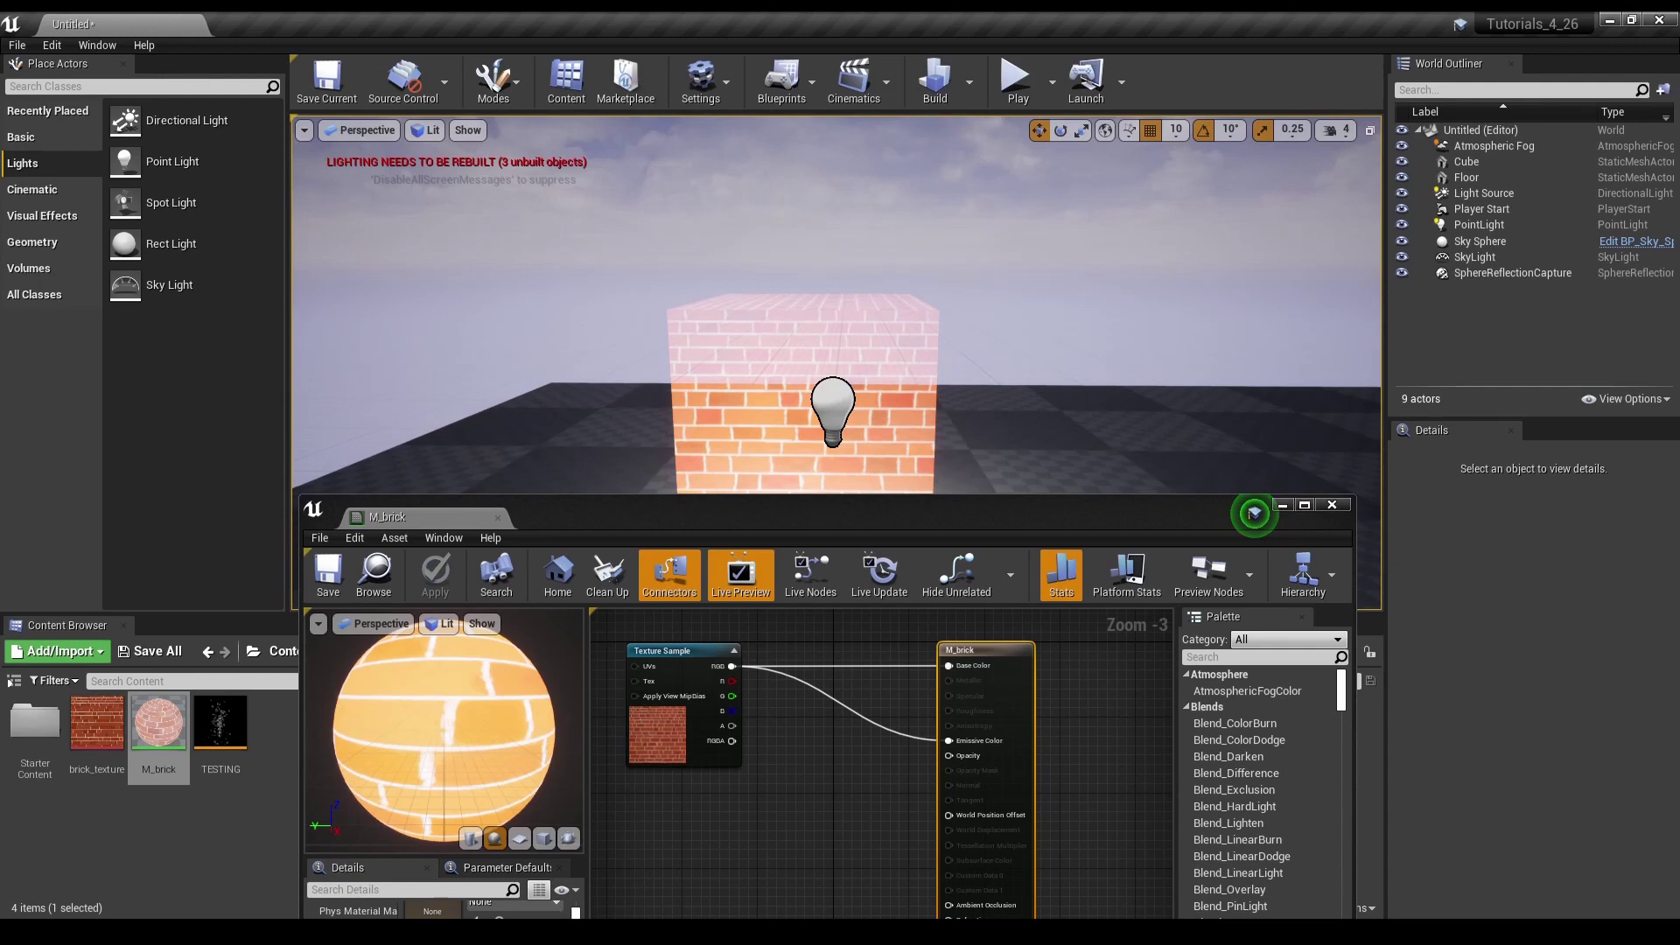
left_click(1504, 225)
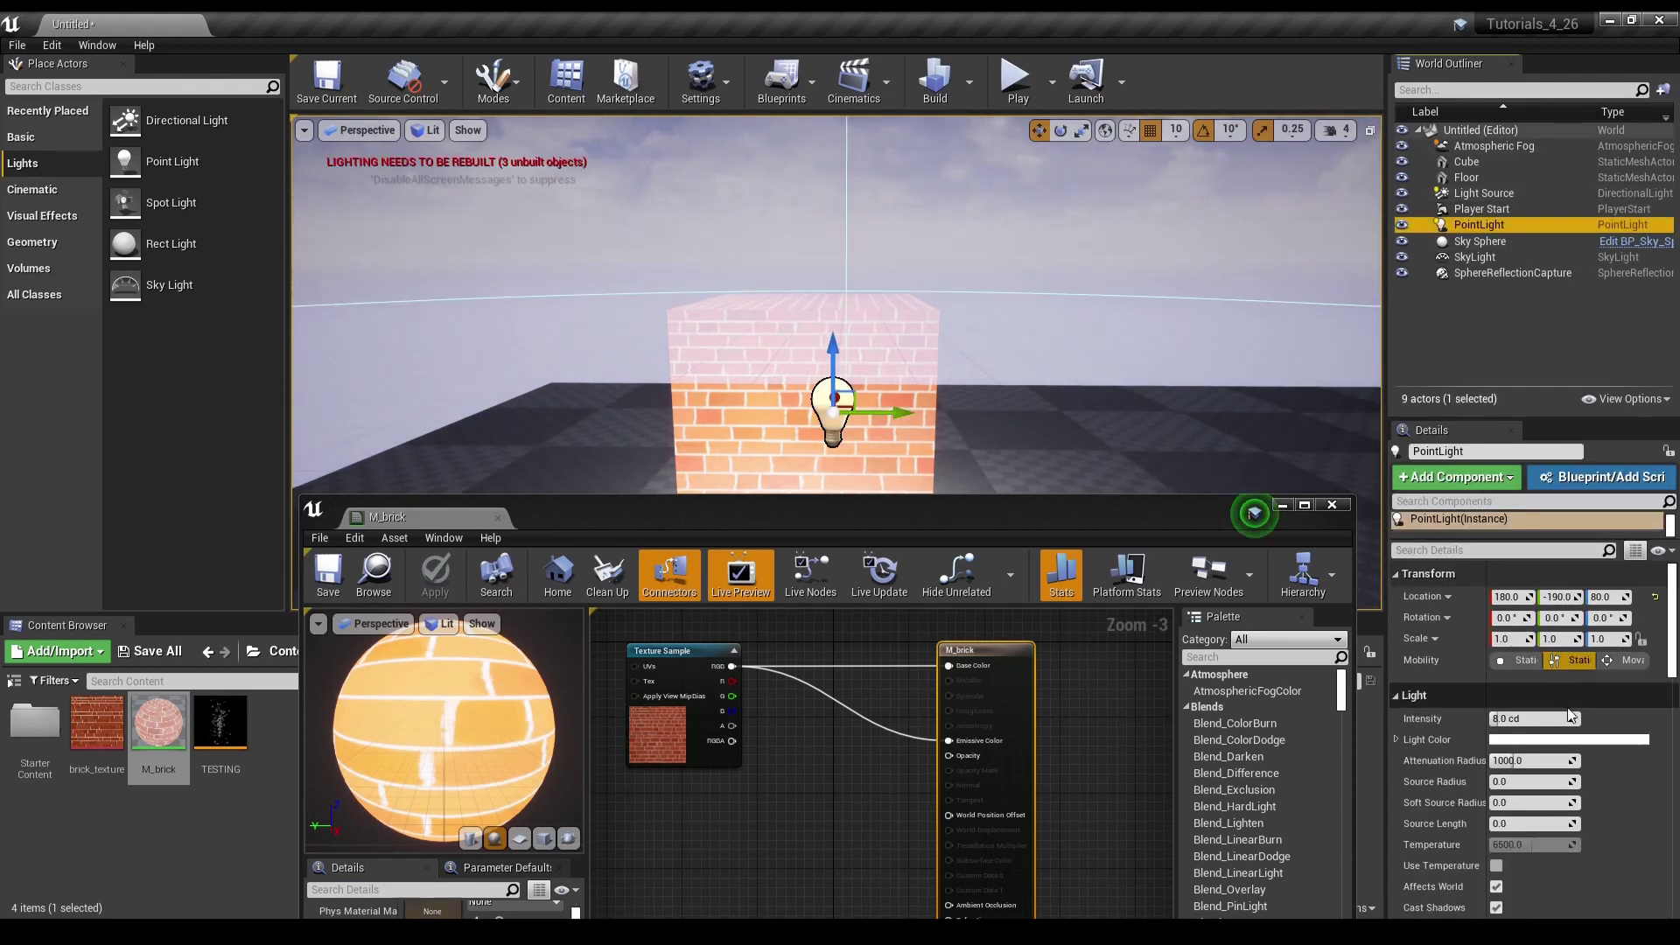
left_click(1524, 742)
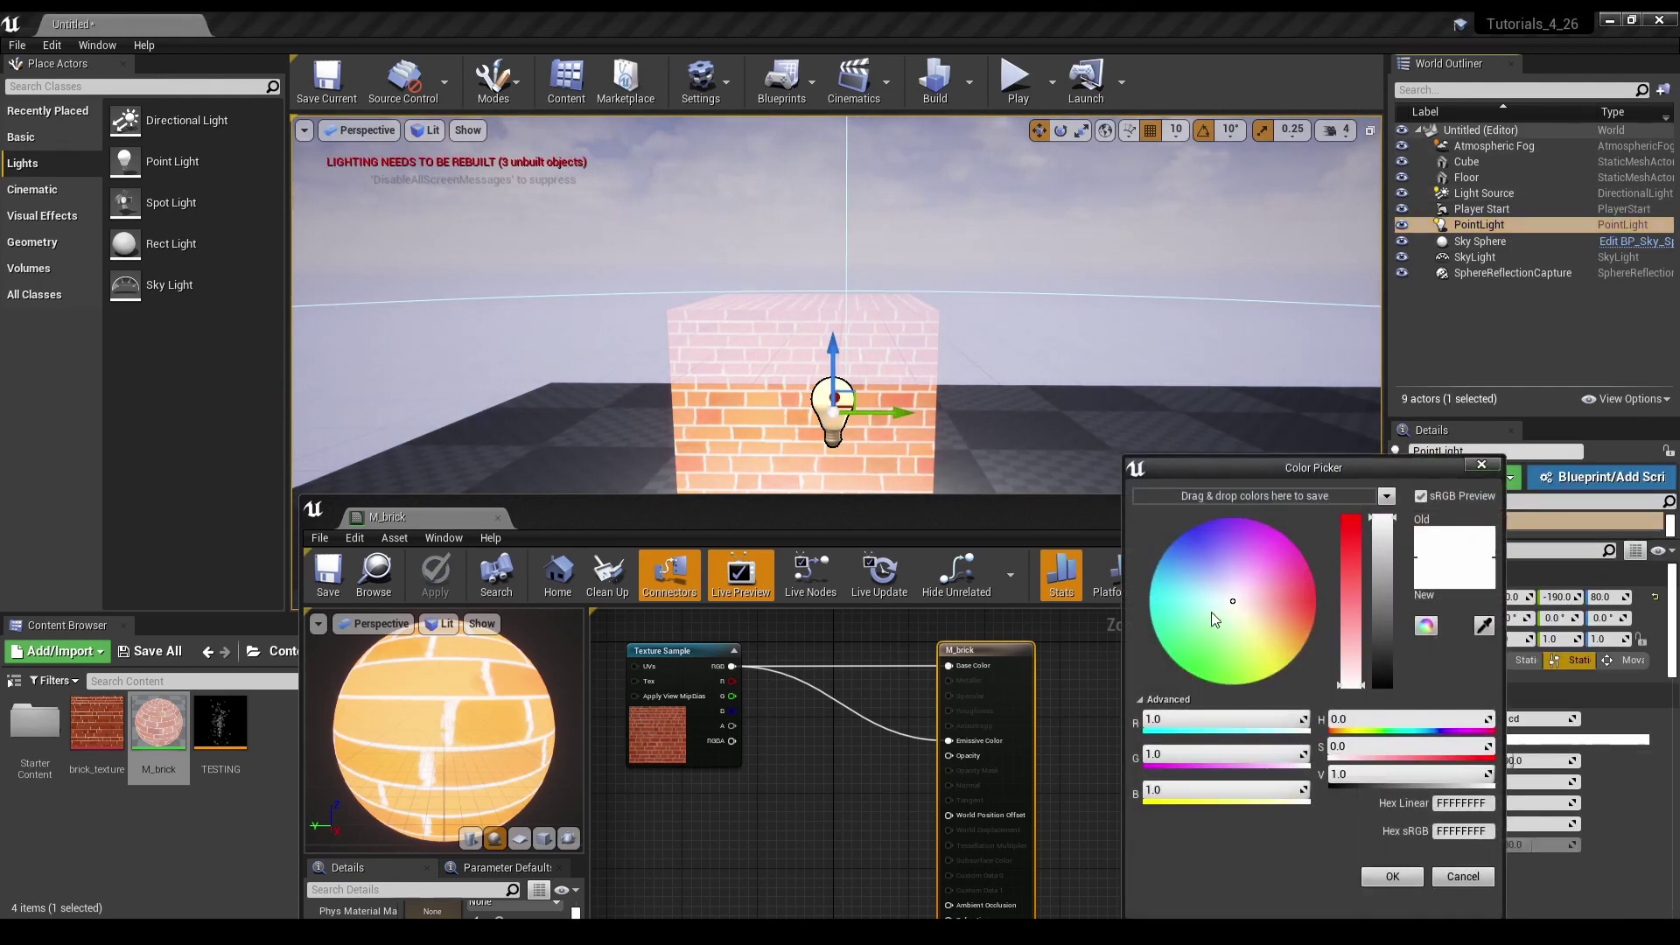
mouse_move(1212, 613)
left_mouse_down()
mouse_move(1274, 626)
mouse_move(1283, 584)
mouse_move(1261, 535)
left_mouse_up()
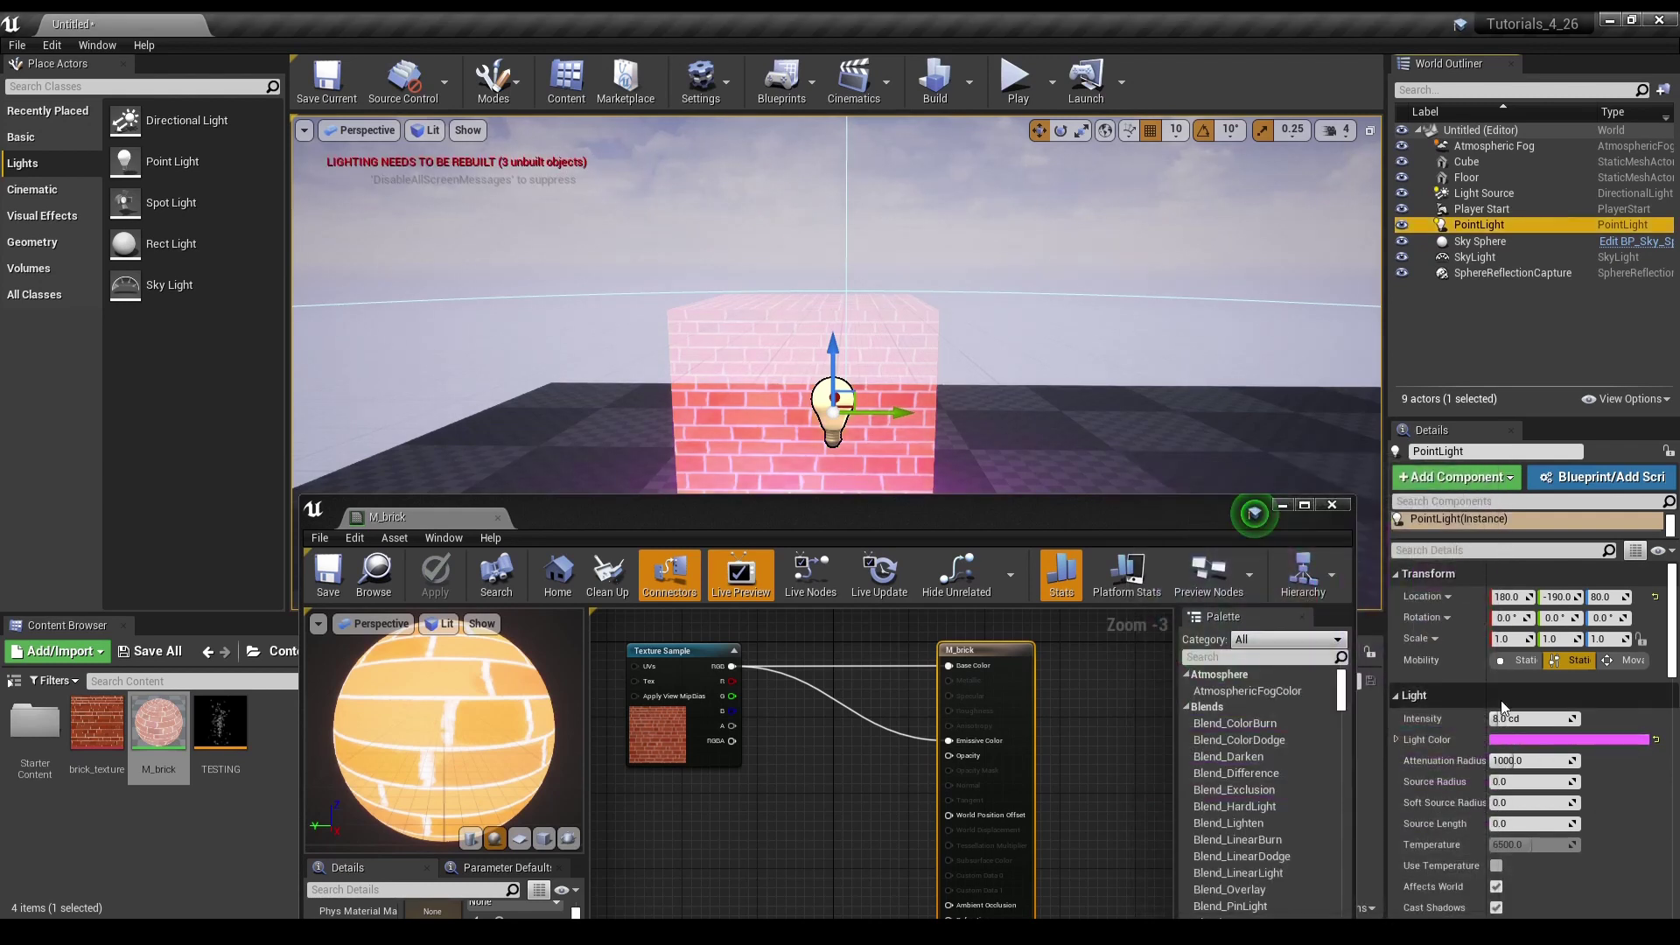
left_click_drag(1504, 711, 1494, 718)
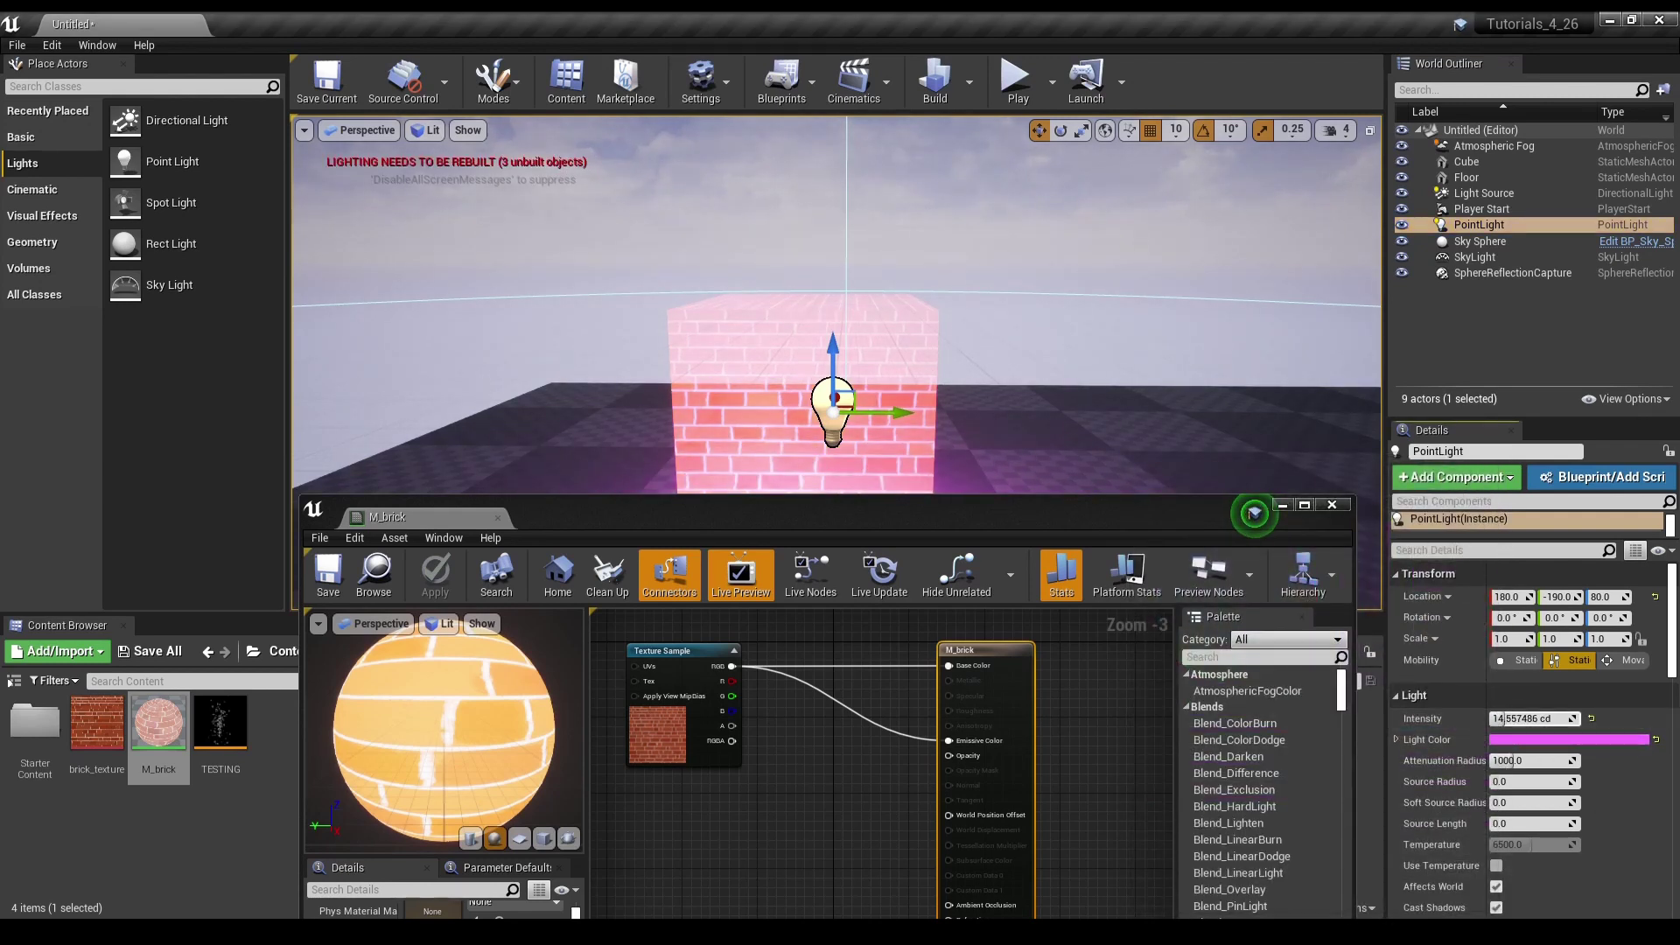
right_click_drag(840, 394, 735, 329)
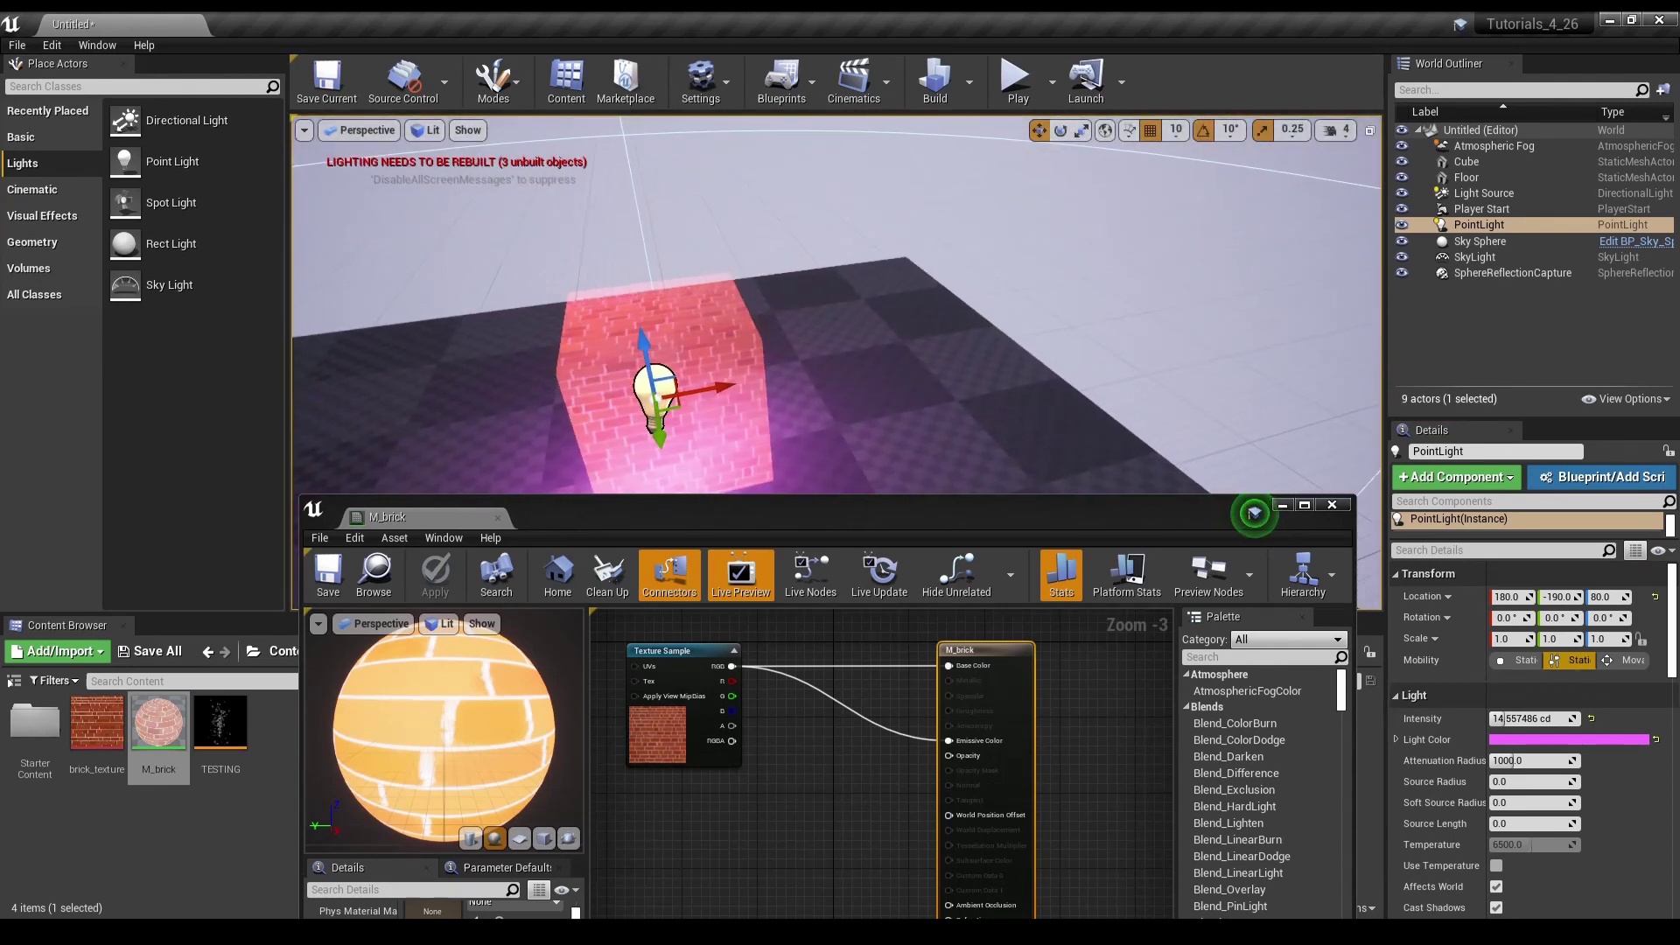
right_click_drag(841, 328, 788, 302)
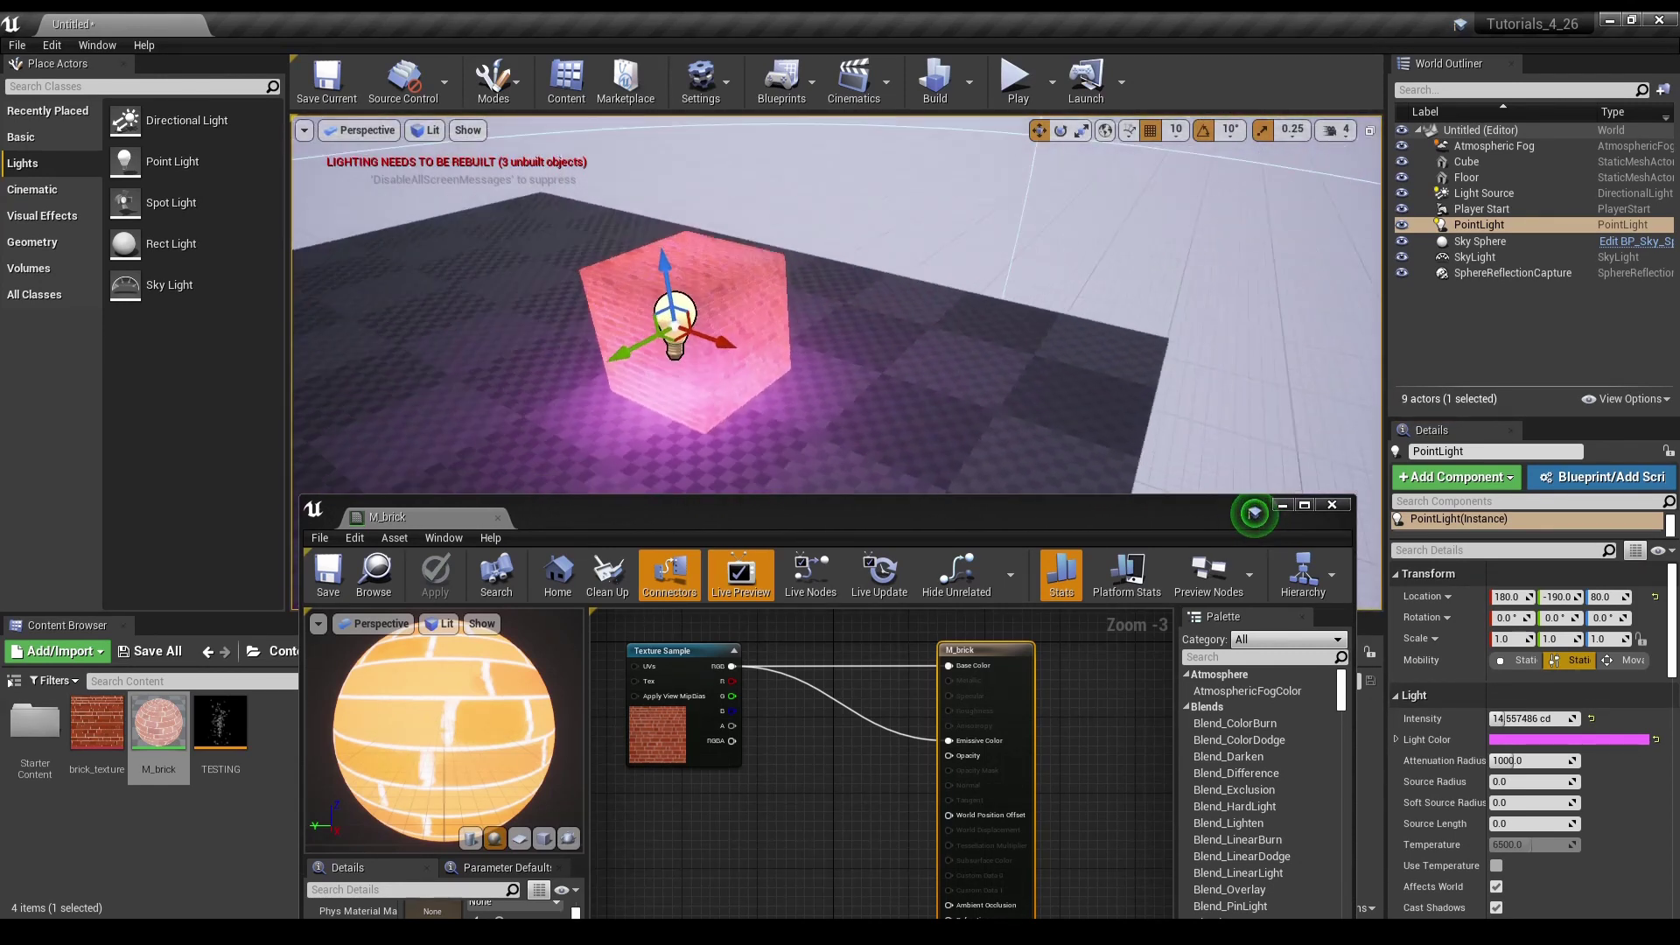
right_click_drag(840, 329, 1339, 234)
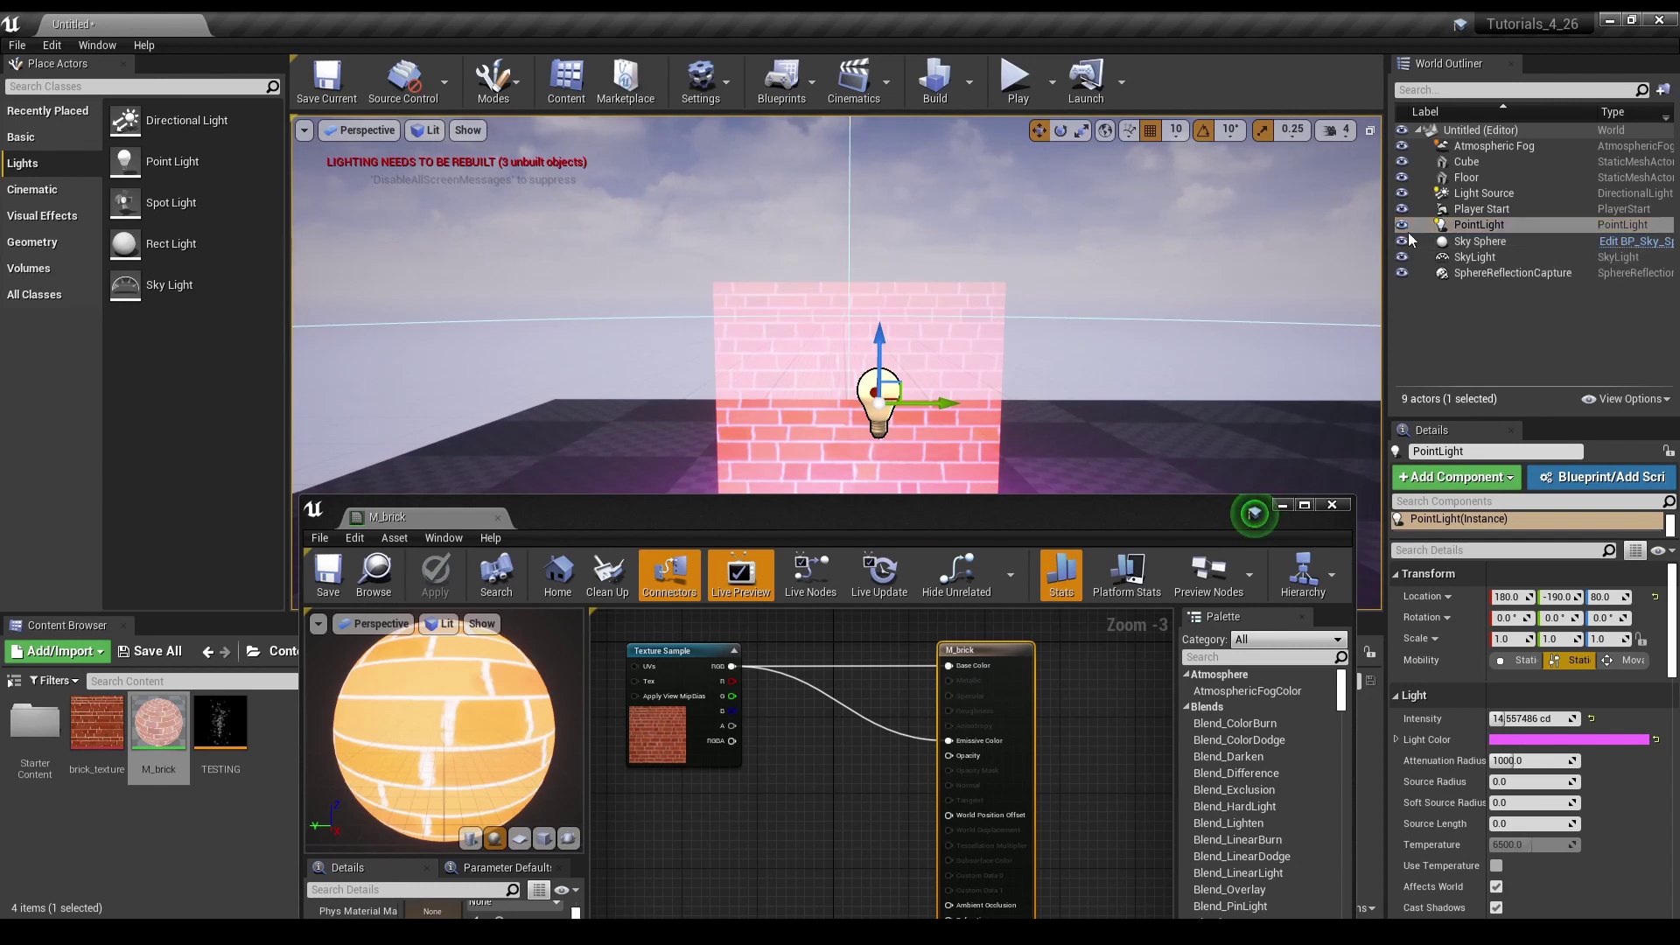
- Delete the point light and switch M_brick's Blend Mode from Additive to Opaque
key("Delete")
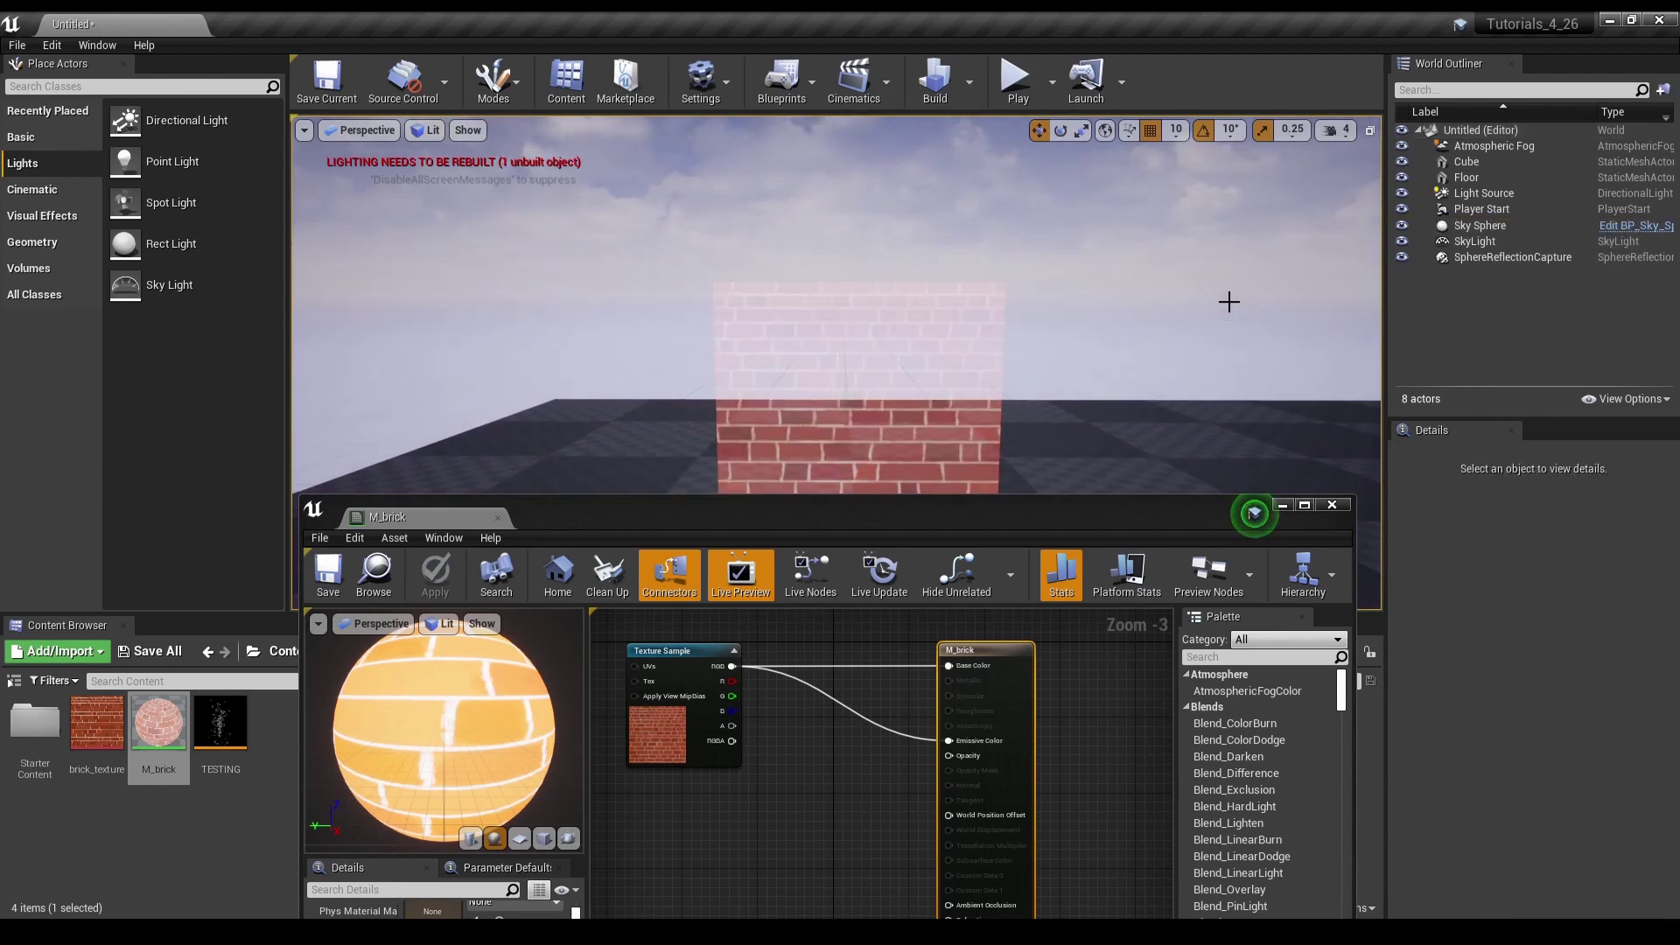
left_click(1304, 504)
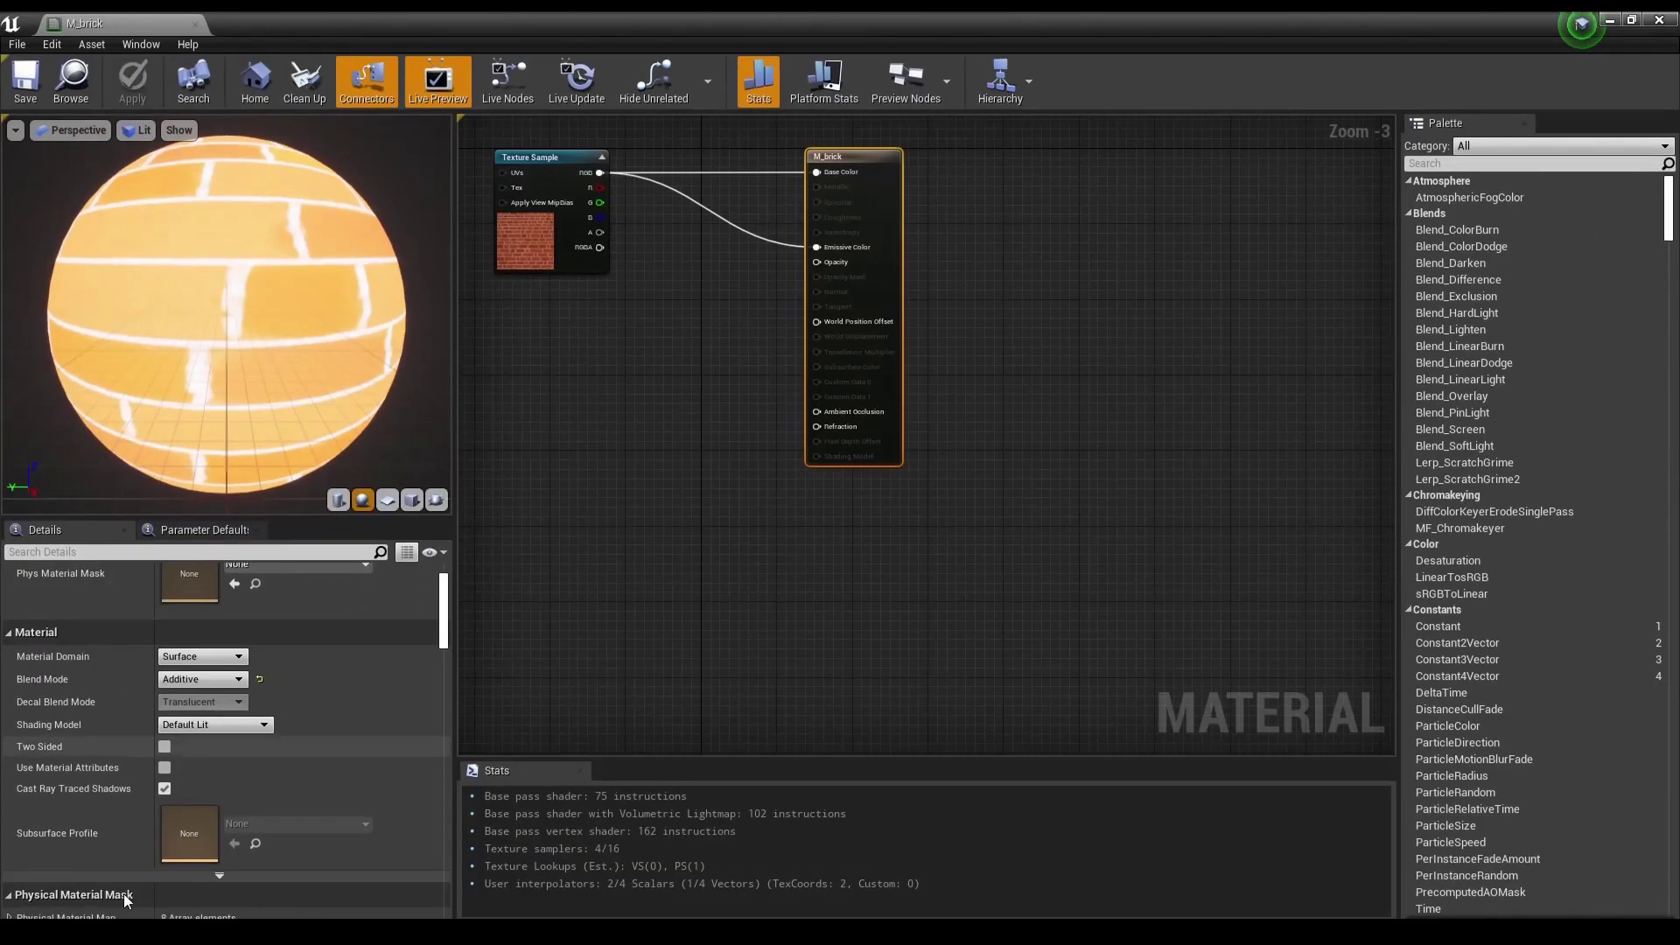
left_click(228, 766)
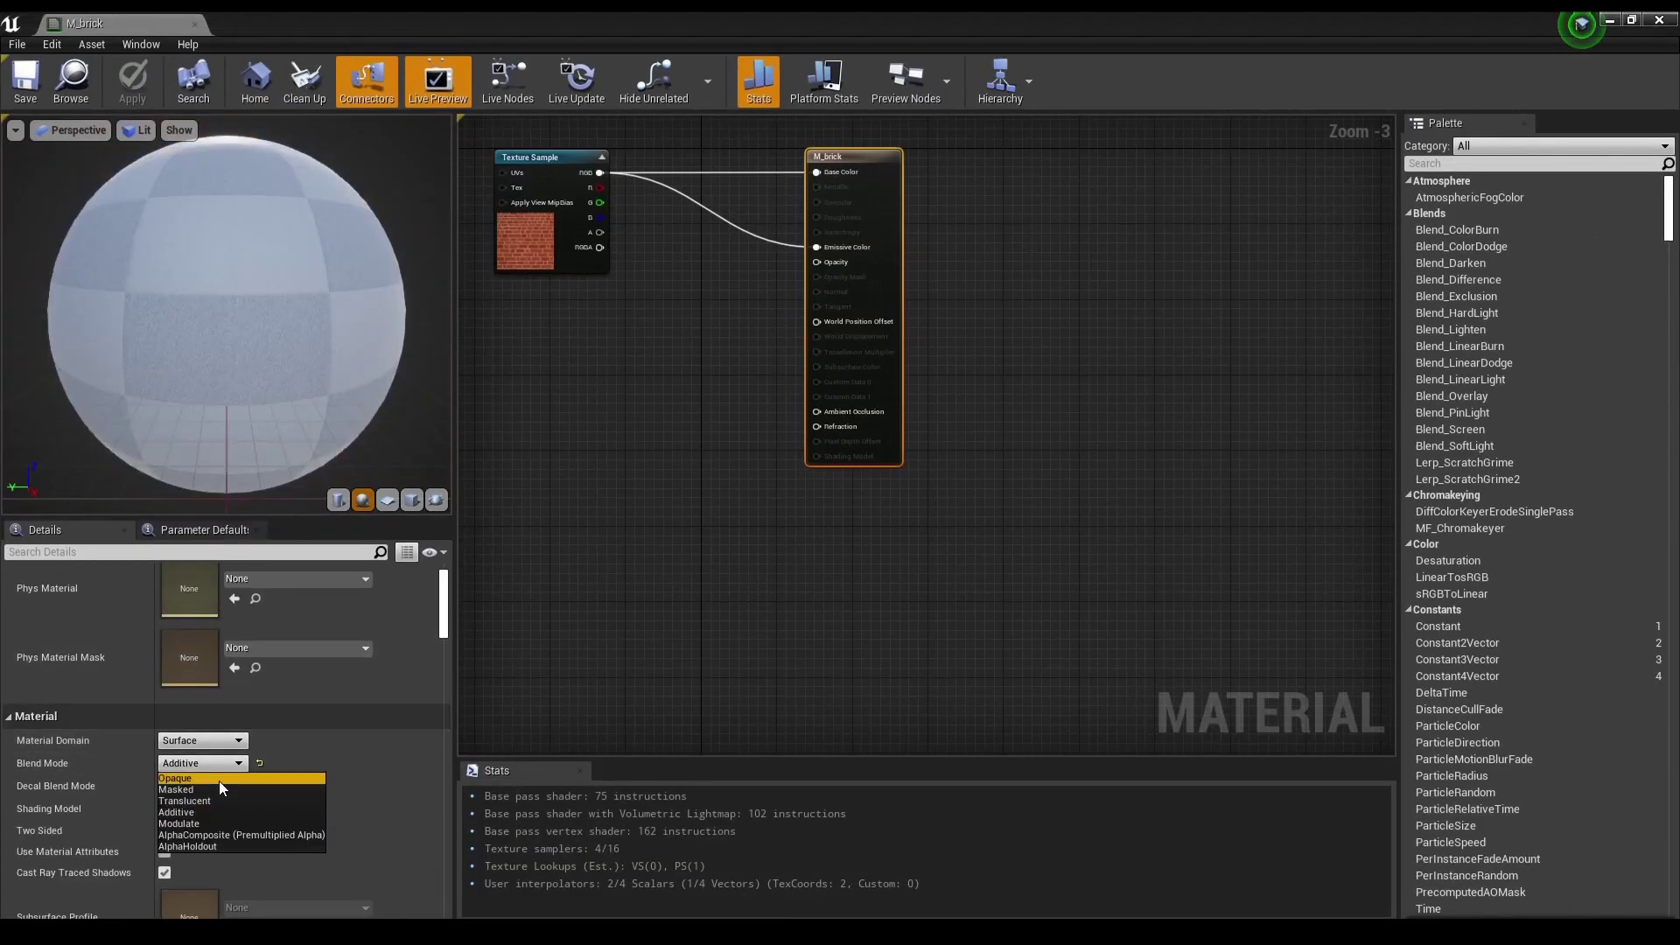
left_click(219, 780)
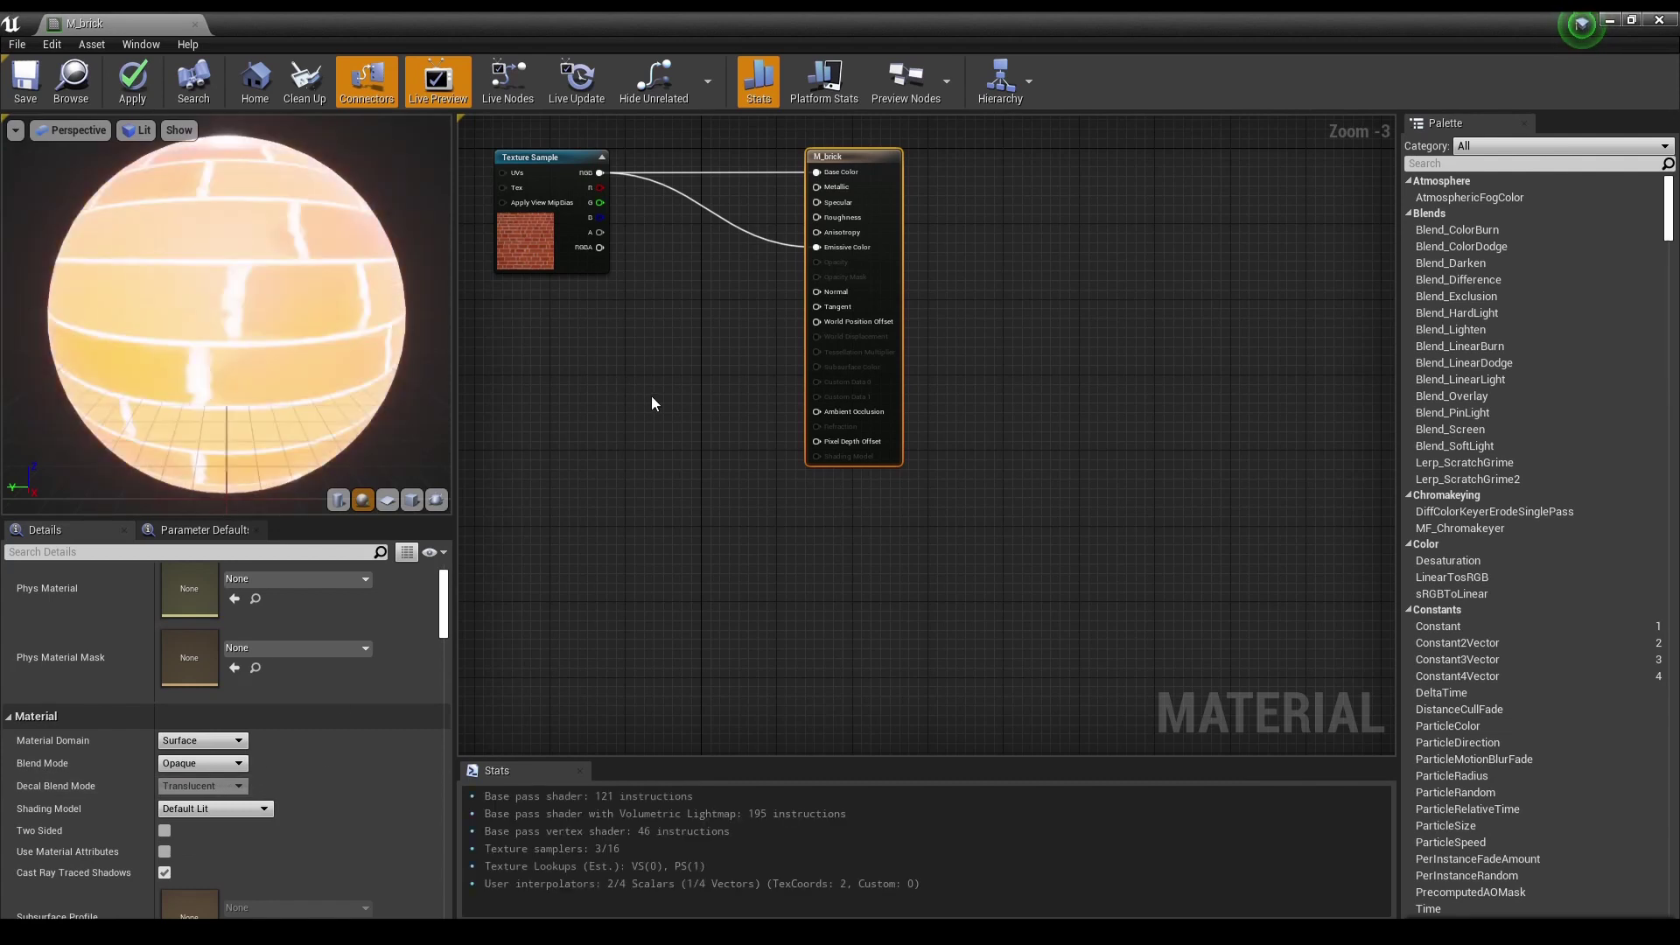
scroll(670, 381, "down", 2)
scroll(729, 376, "down", 1)
scroll(775, 385, "up", 5)
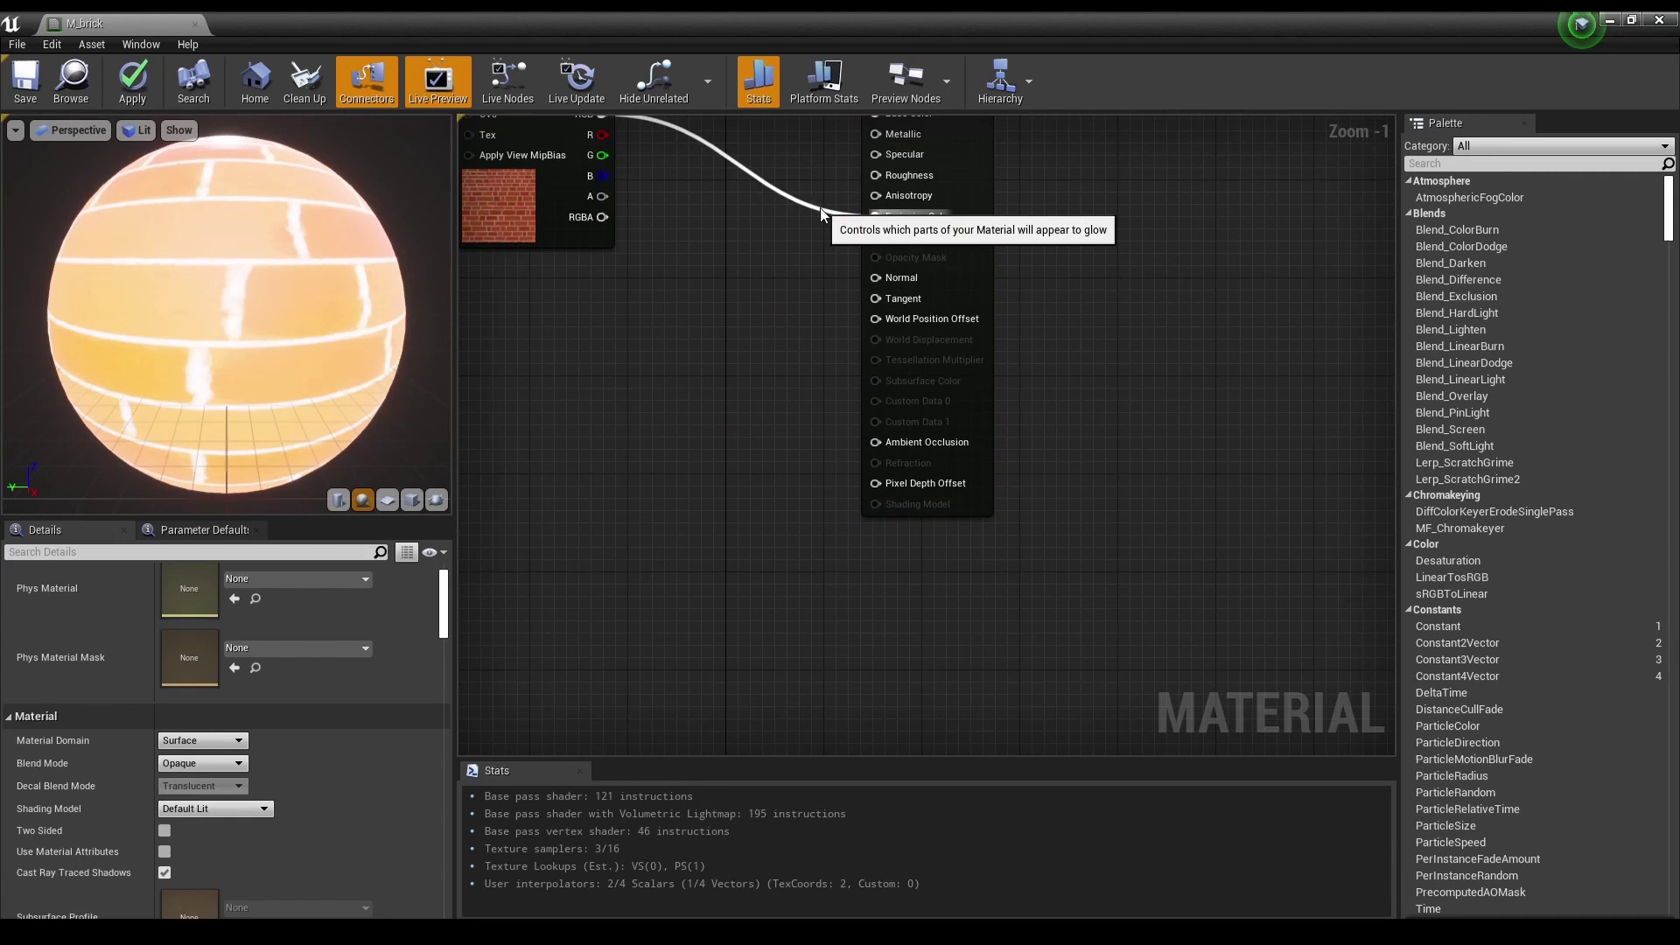
- Pull the wire off Emissive Color and pan the graph to show both nodes
left_click(765, 238)
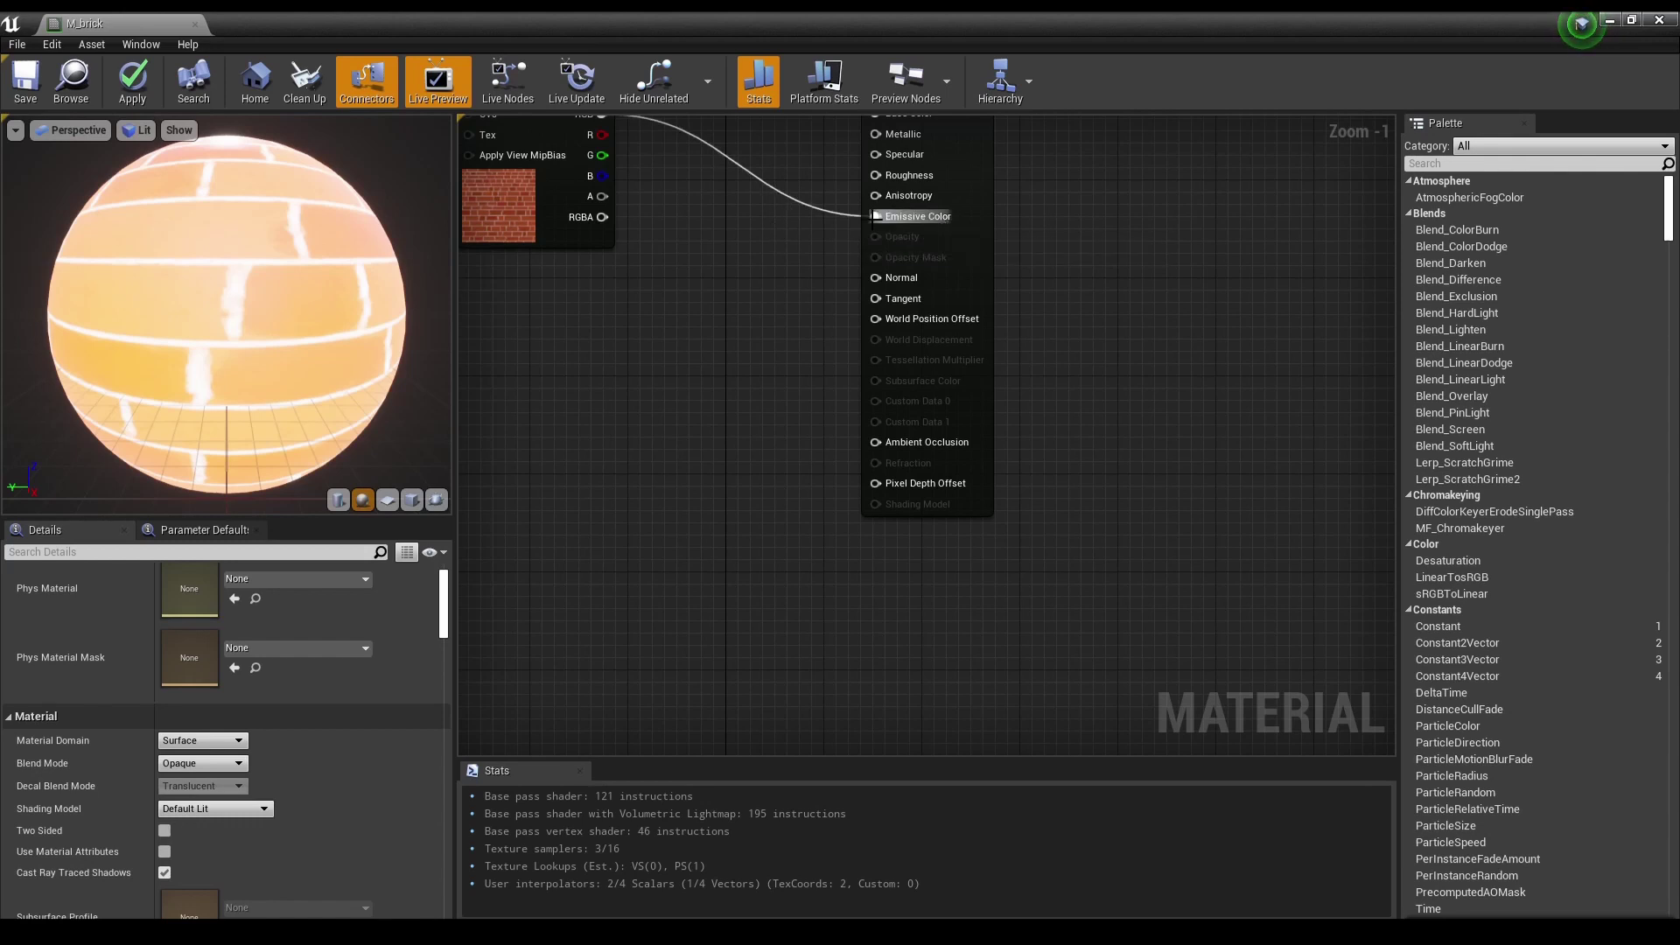
mouse_move(876, 217)
left_mouse_down()
mouse_move(821, 230)
mouse_move(793, 210)
left_mouse_up()
left_click(639, 290)
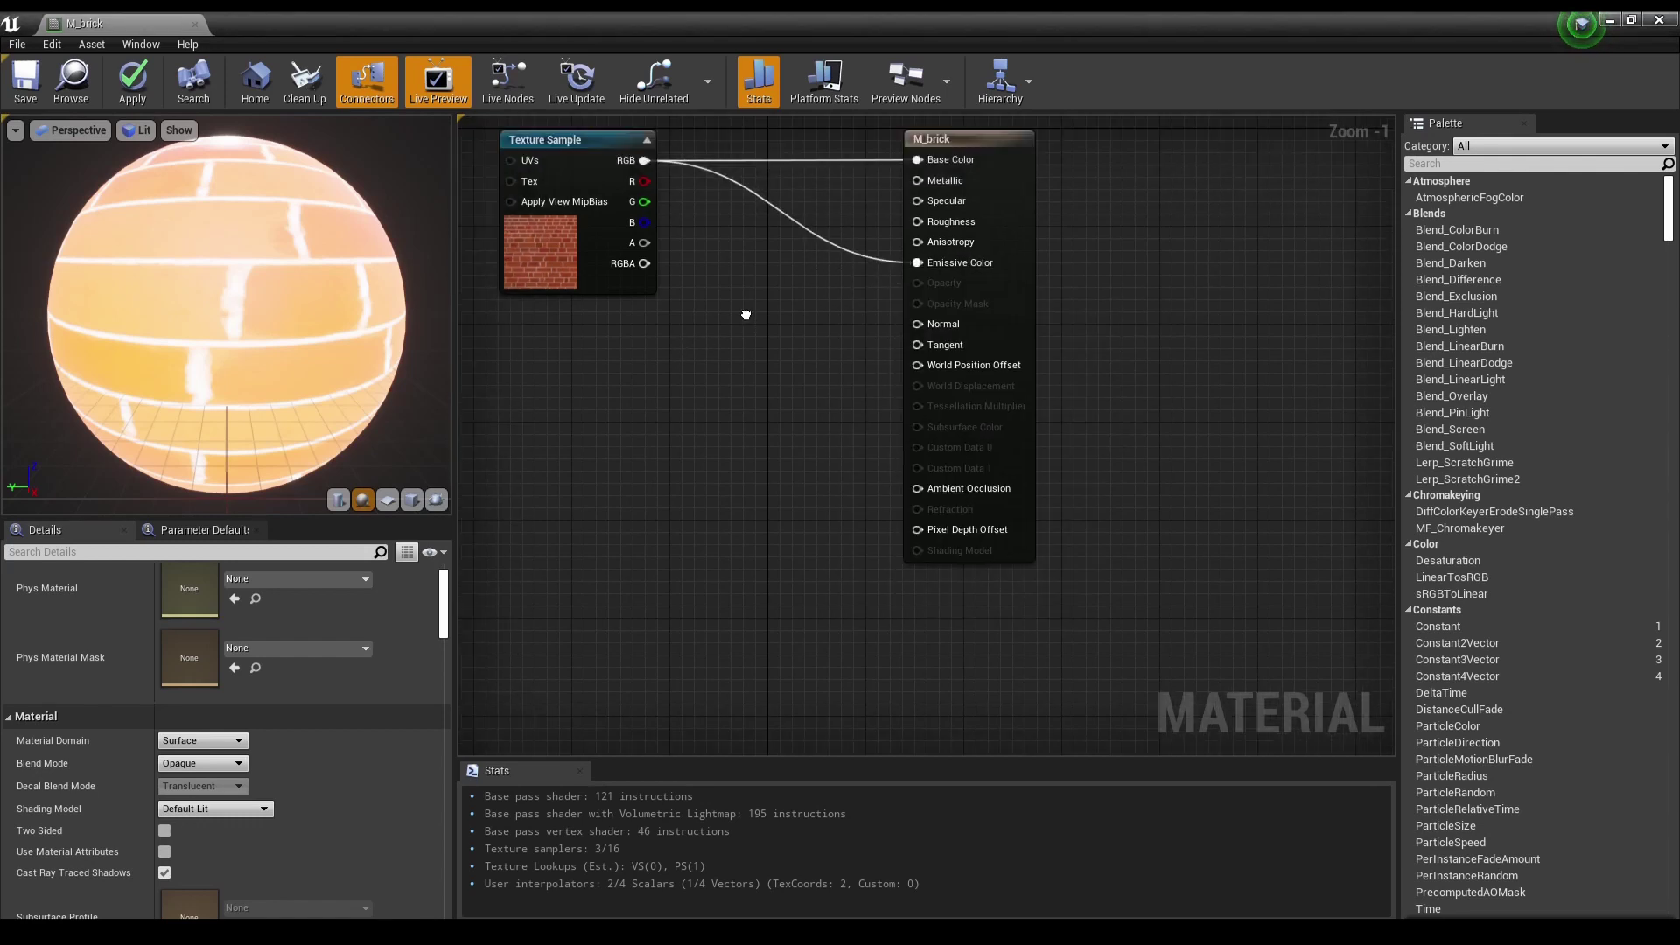
right_click_drag(639, 290, 896, 470)
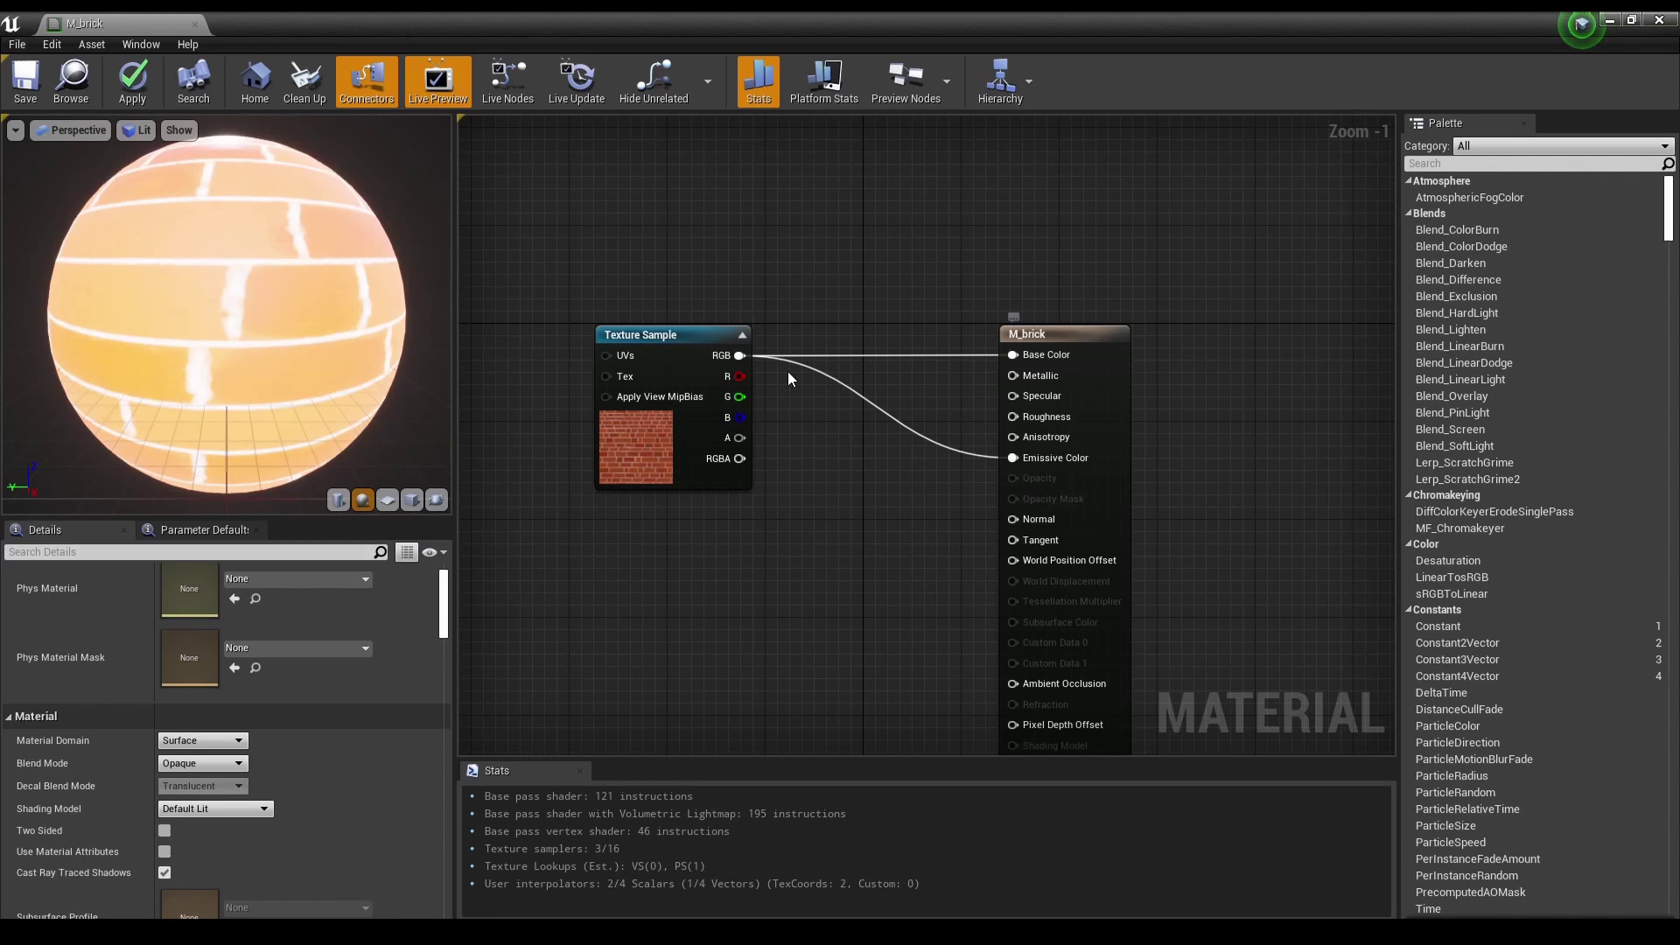
right_click(860, 390)
left_click(854, 381)
- Move the M_brick output node further right and select the Texture Sample node
left_click_drag(1013, 456, 998, 459, "ctrl")
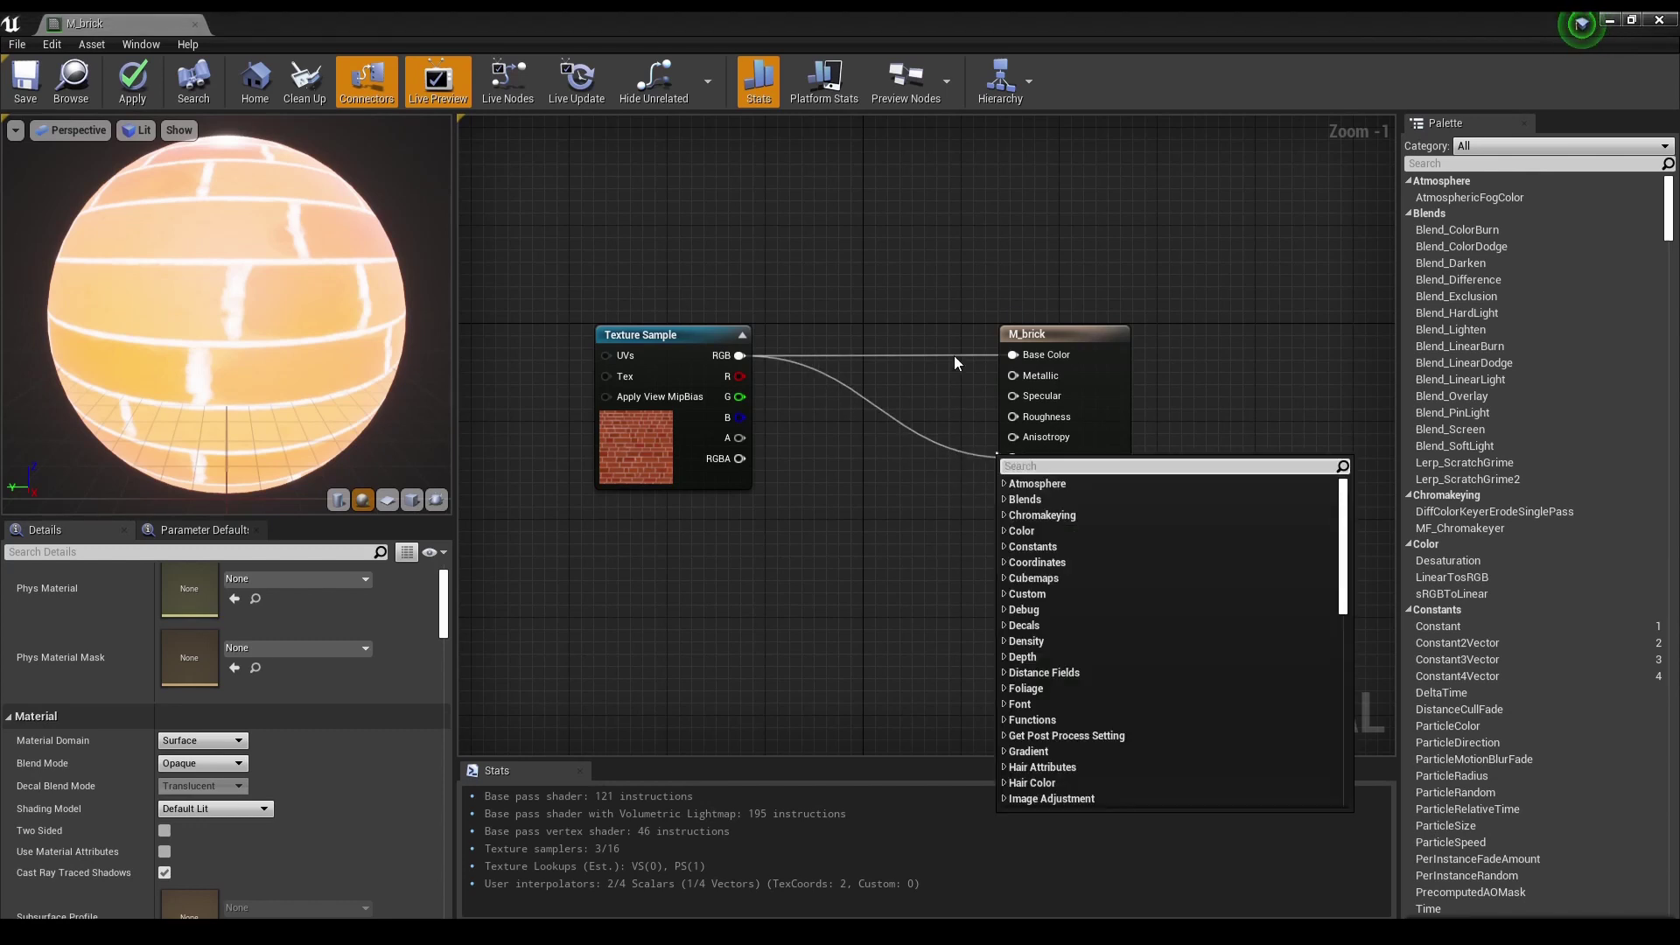
left_click_drag(1051, 334, 1208, 309)
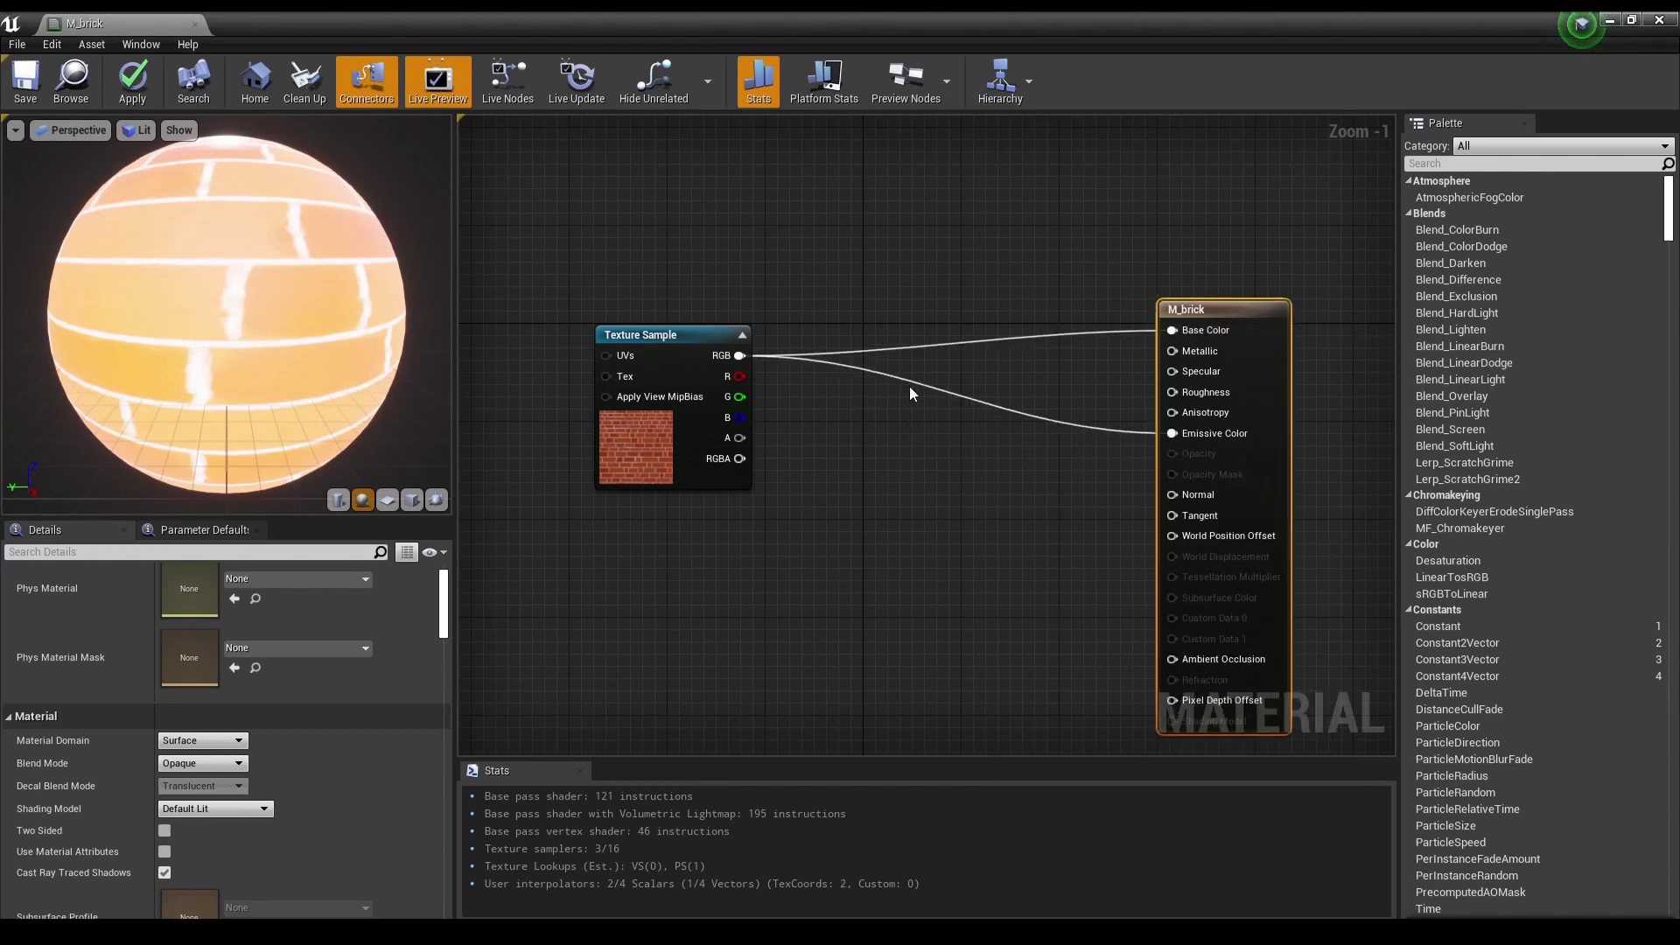
left_click(1049, 416)
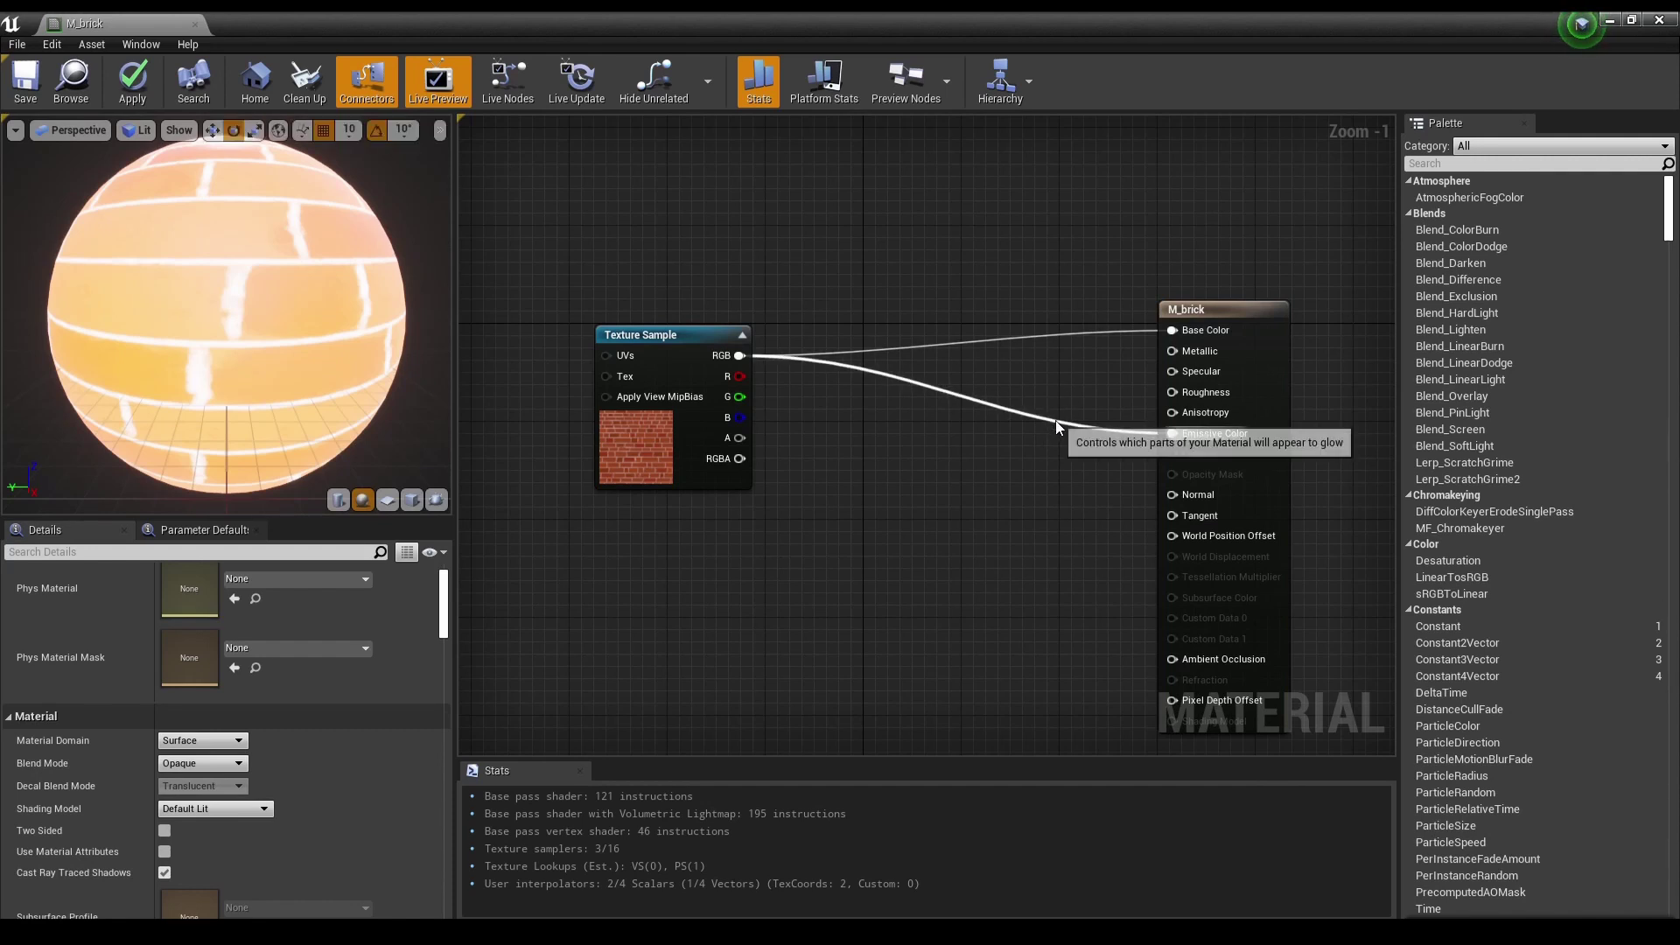
left_click(686, 340)
- Replace the Texture Sample with a fresh brick_texture node wired only to Base Color
key("Delete")
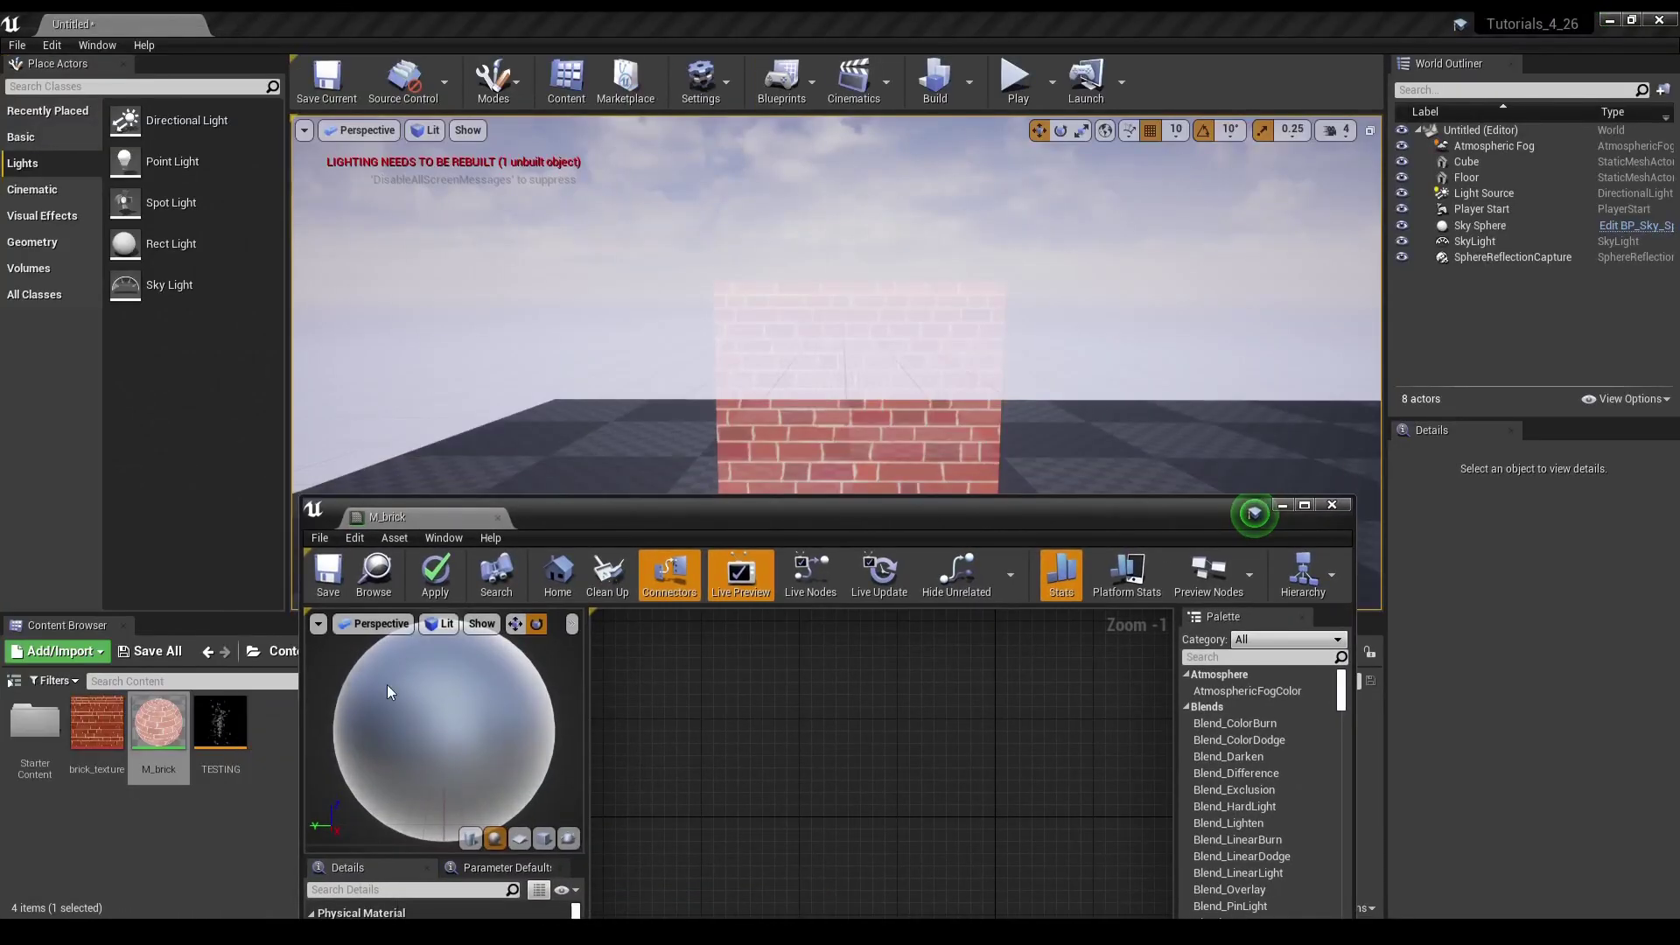
left_click_drag(97, 726, 888, 711)
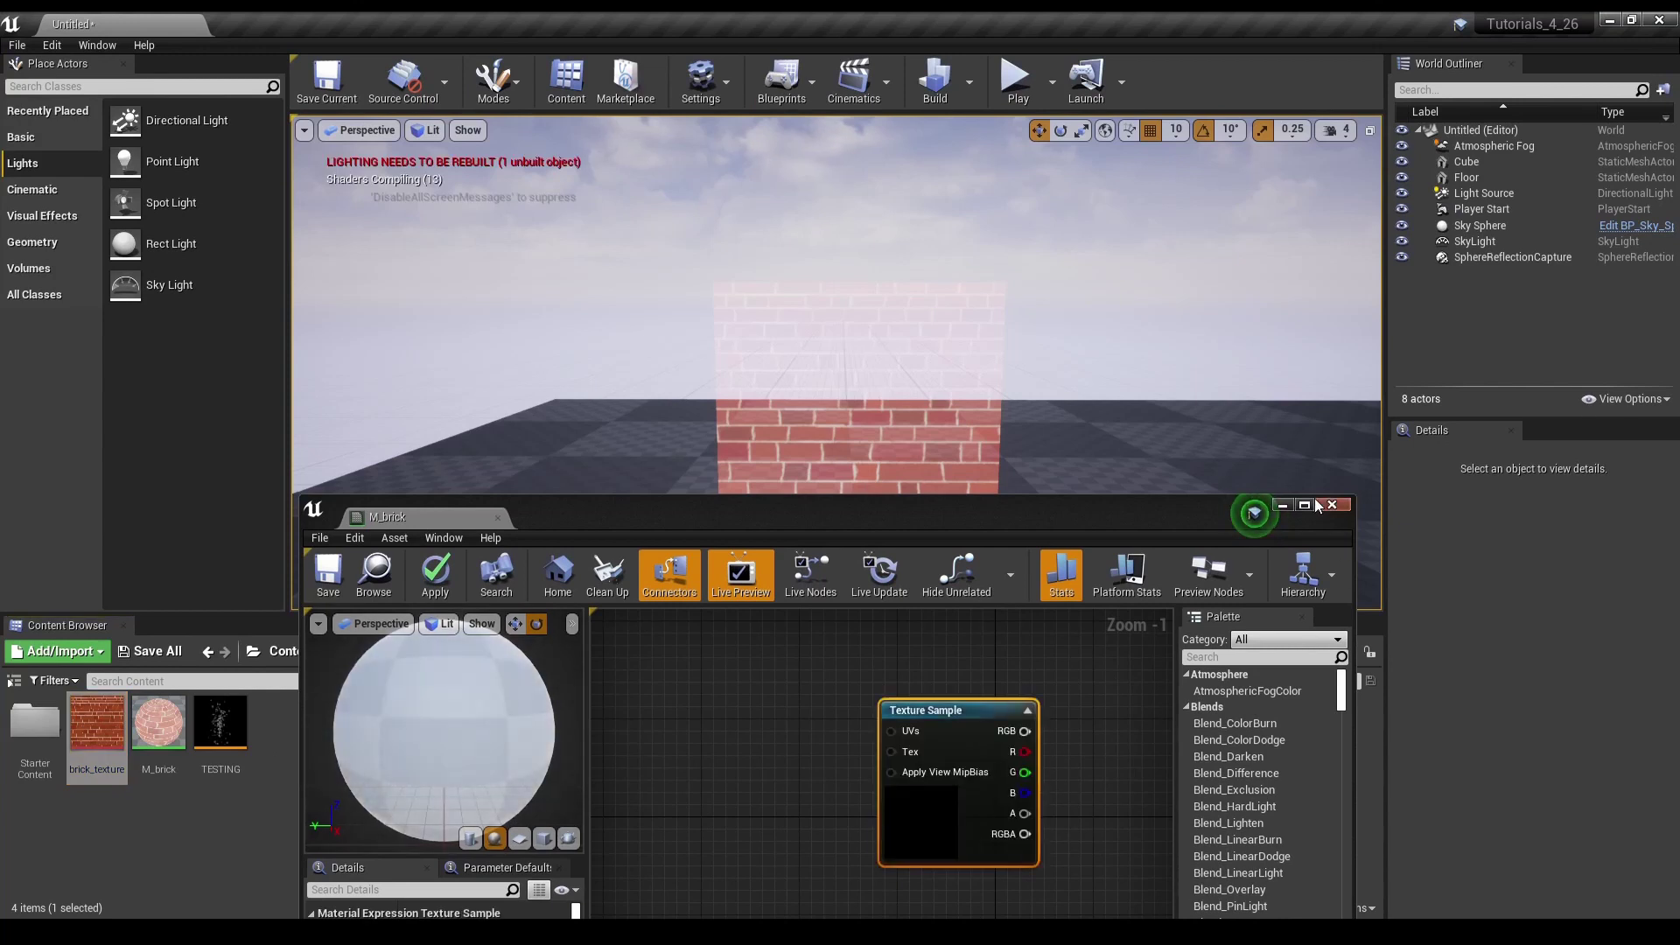
left_click(1306, 506)
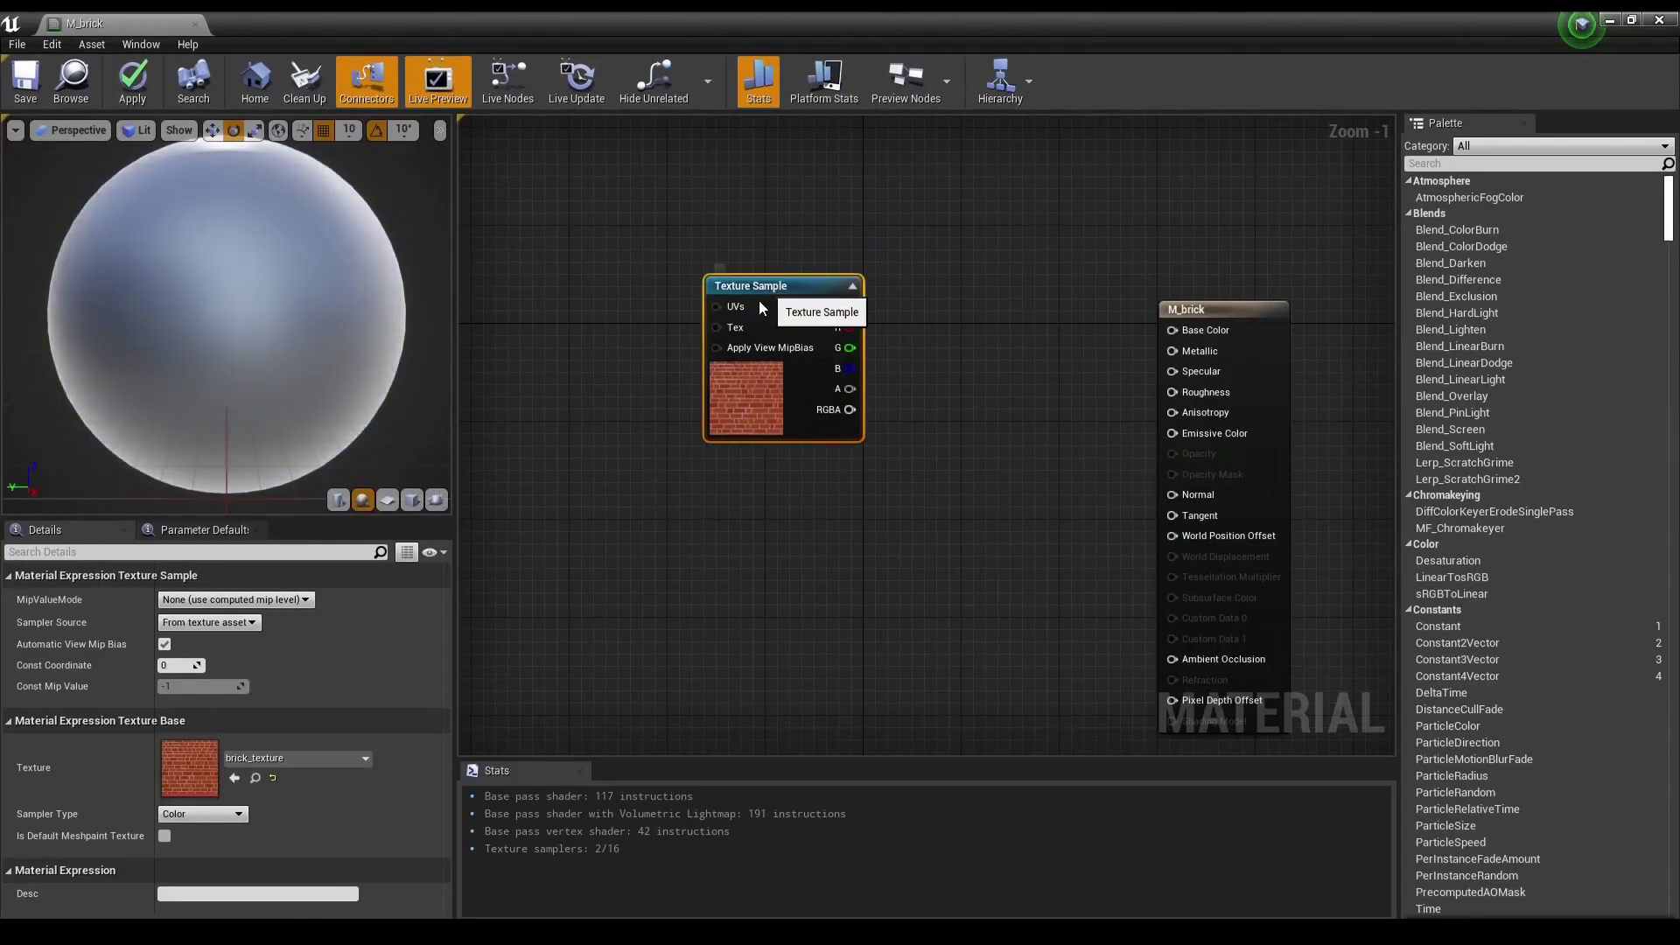
mouse_move(759, 301)
left_mouse_down()
mouse_move(658, 318)
mouse_move(1187, 336)
left_mouse_up()
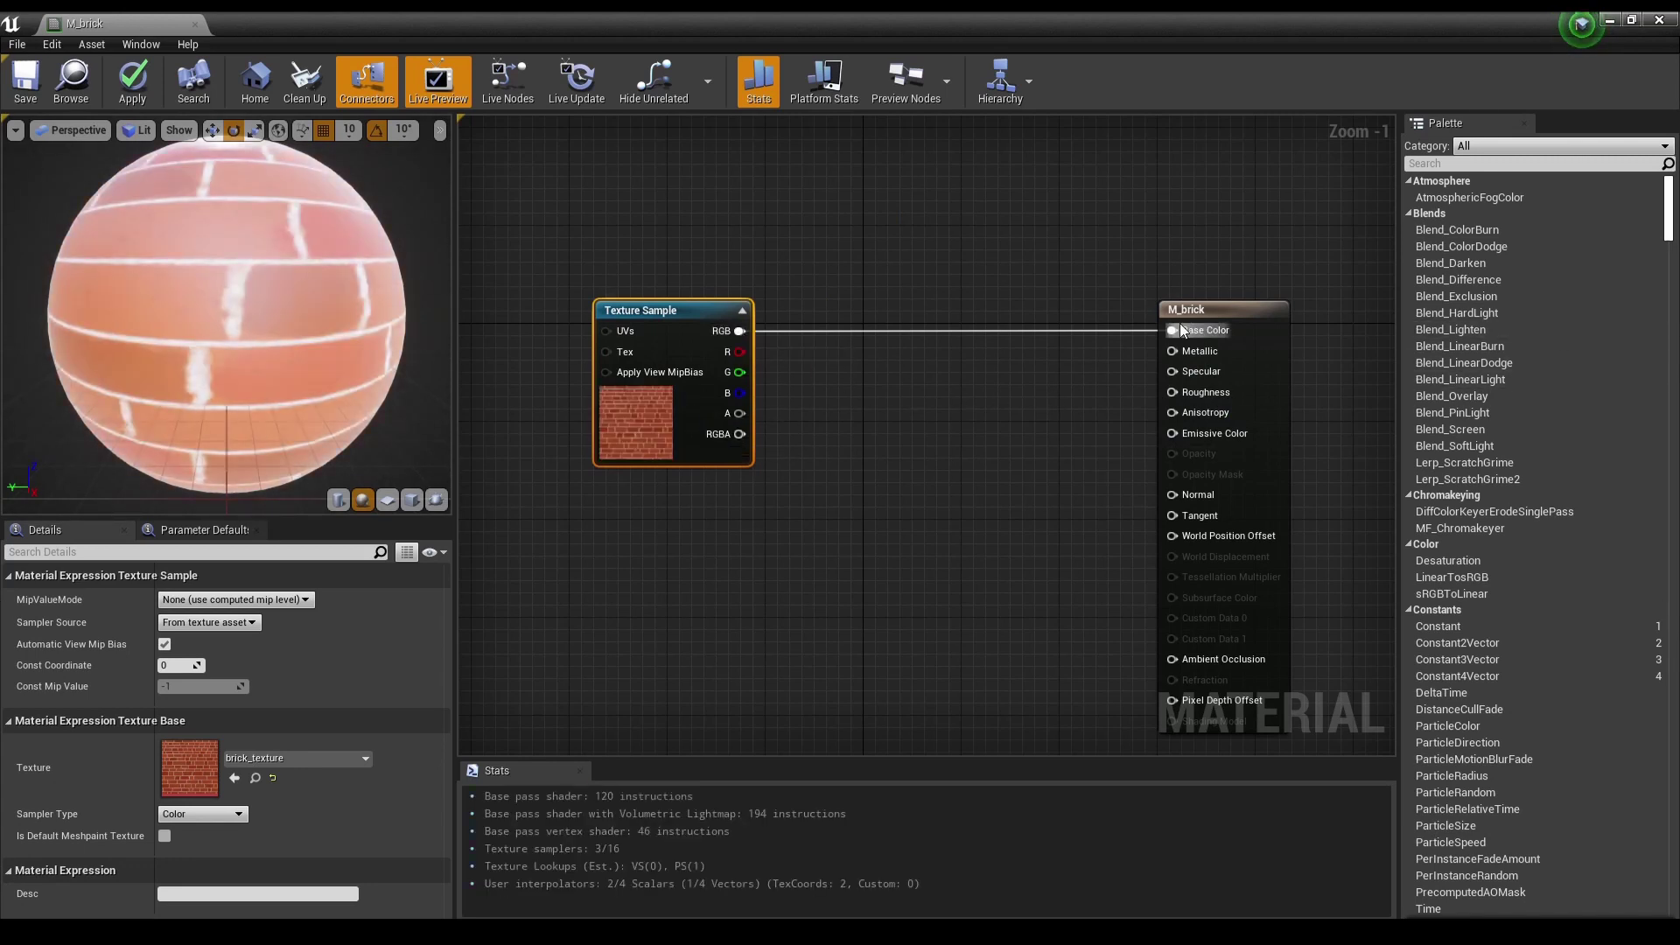
left_click_drag(1218, 310, 1183, 311)
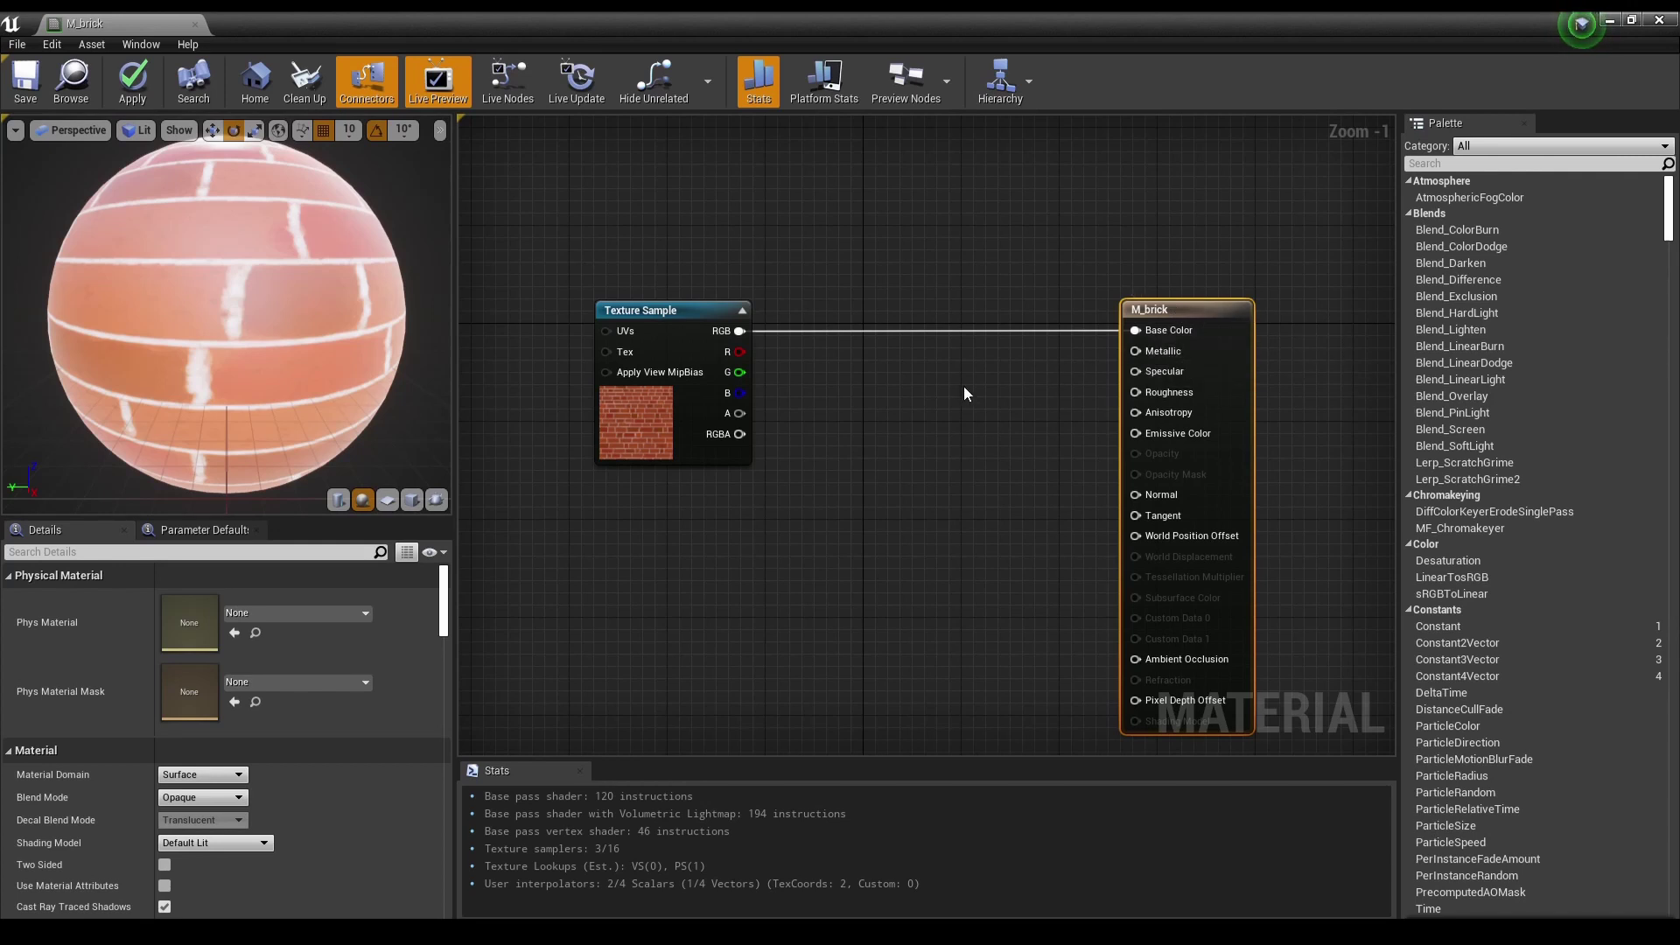
- Add a Constant node wired to Metallic and try a value of 1
right_click(835, 417)
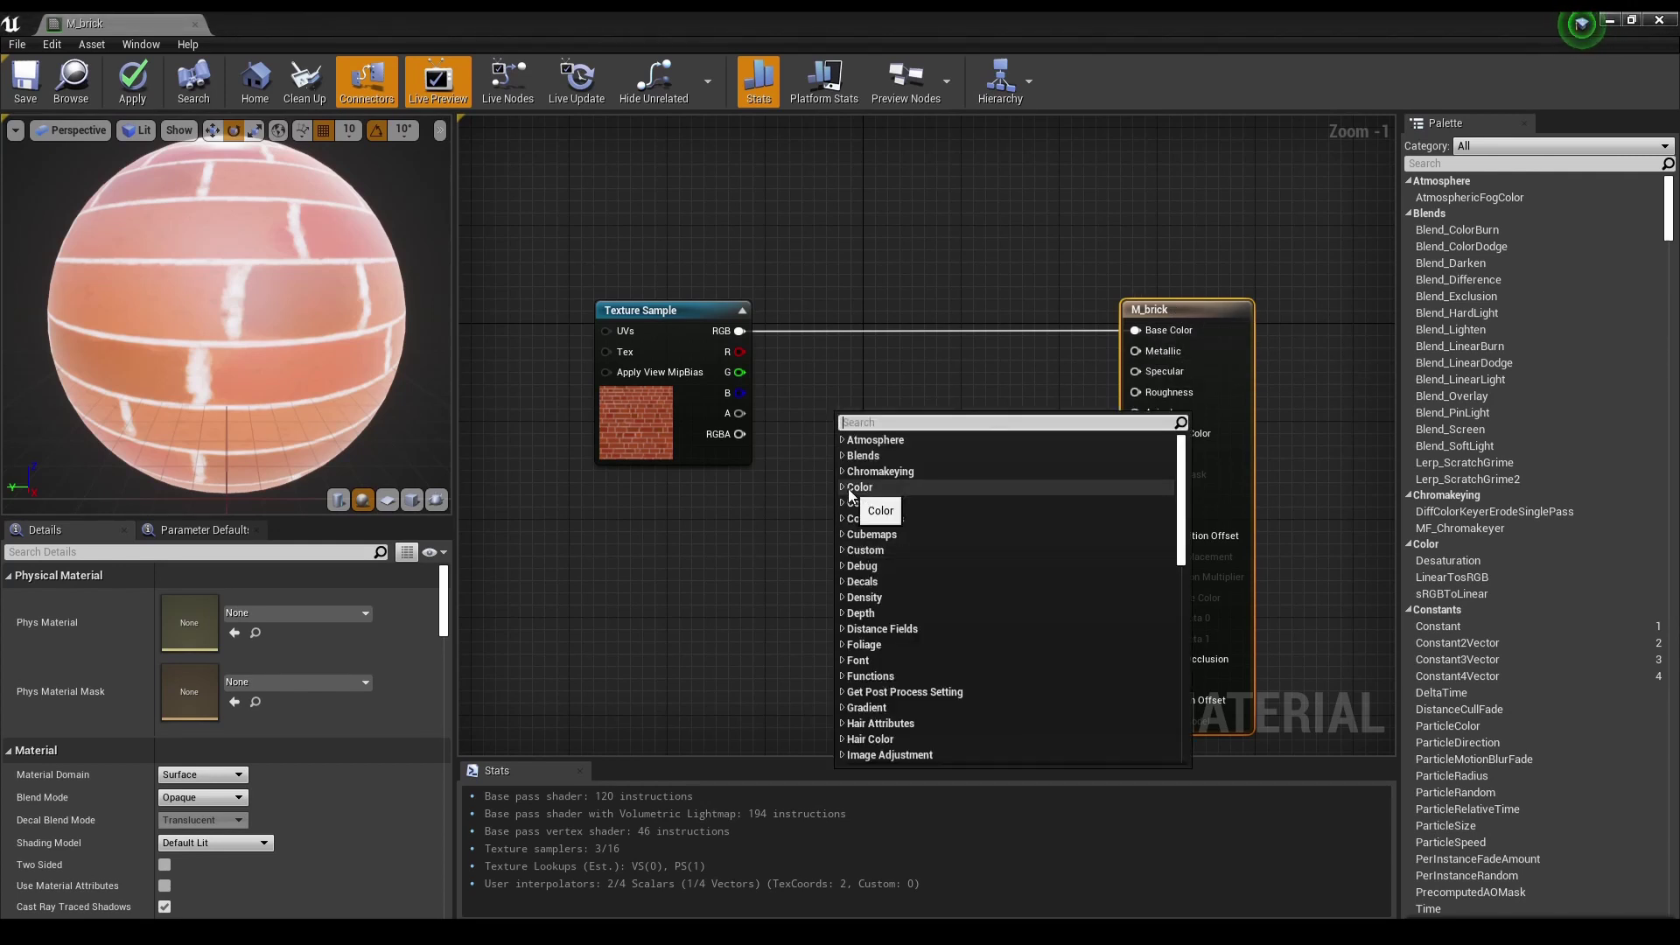
type("con")
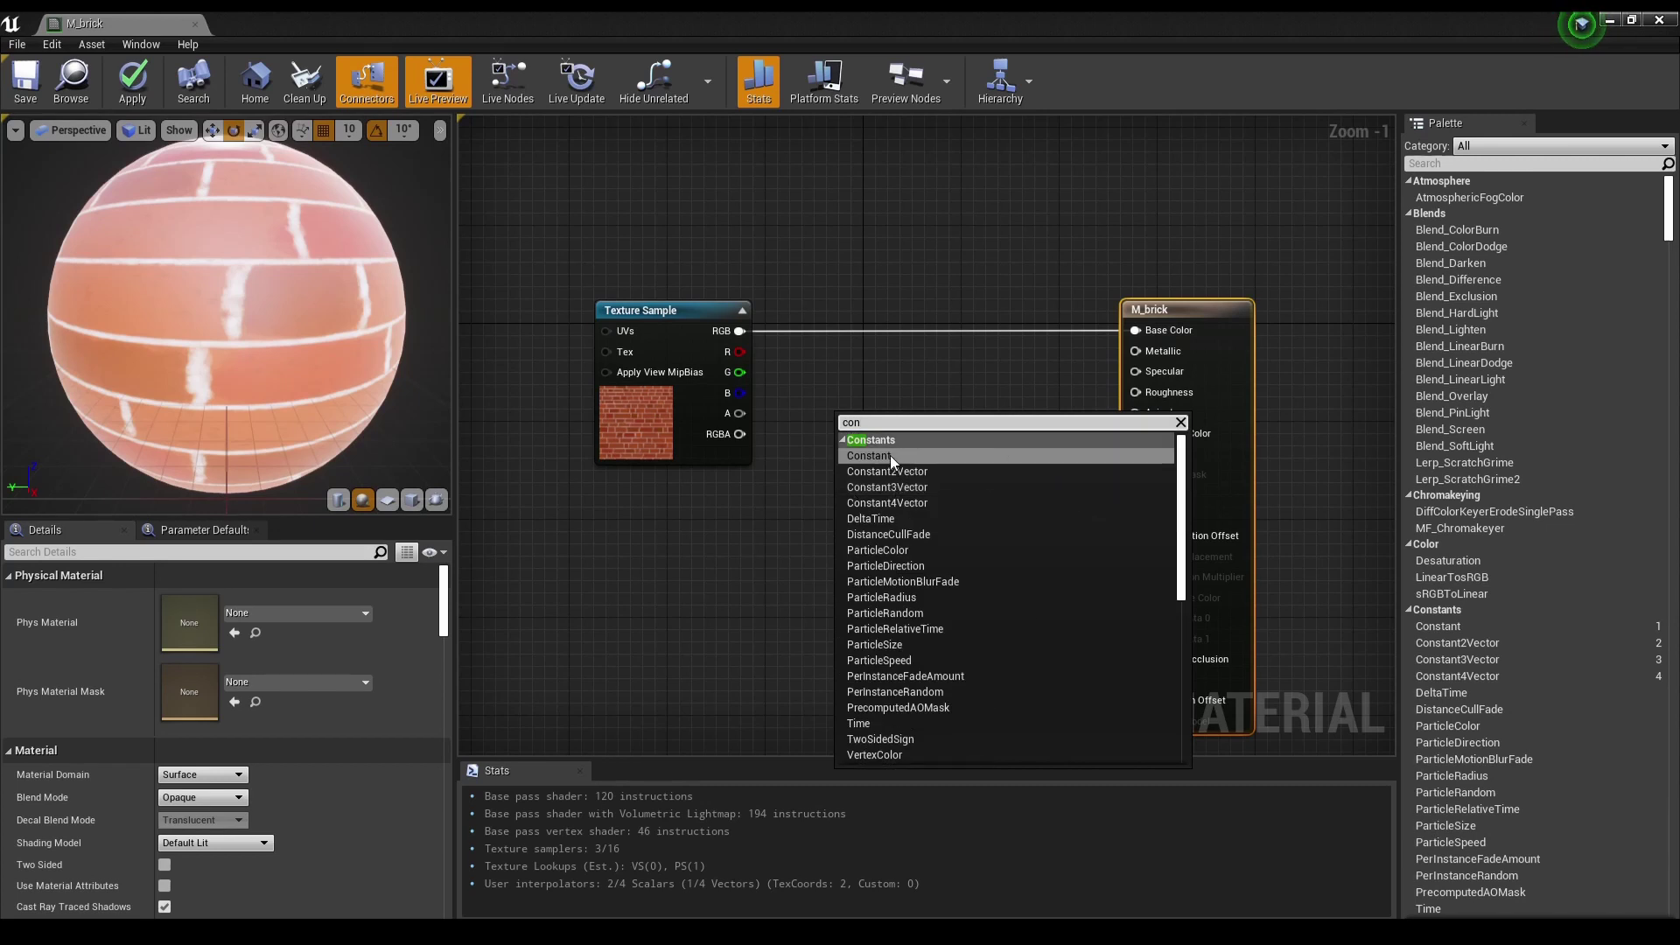
left_click(860, 454)
mouse_move(856, 423)
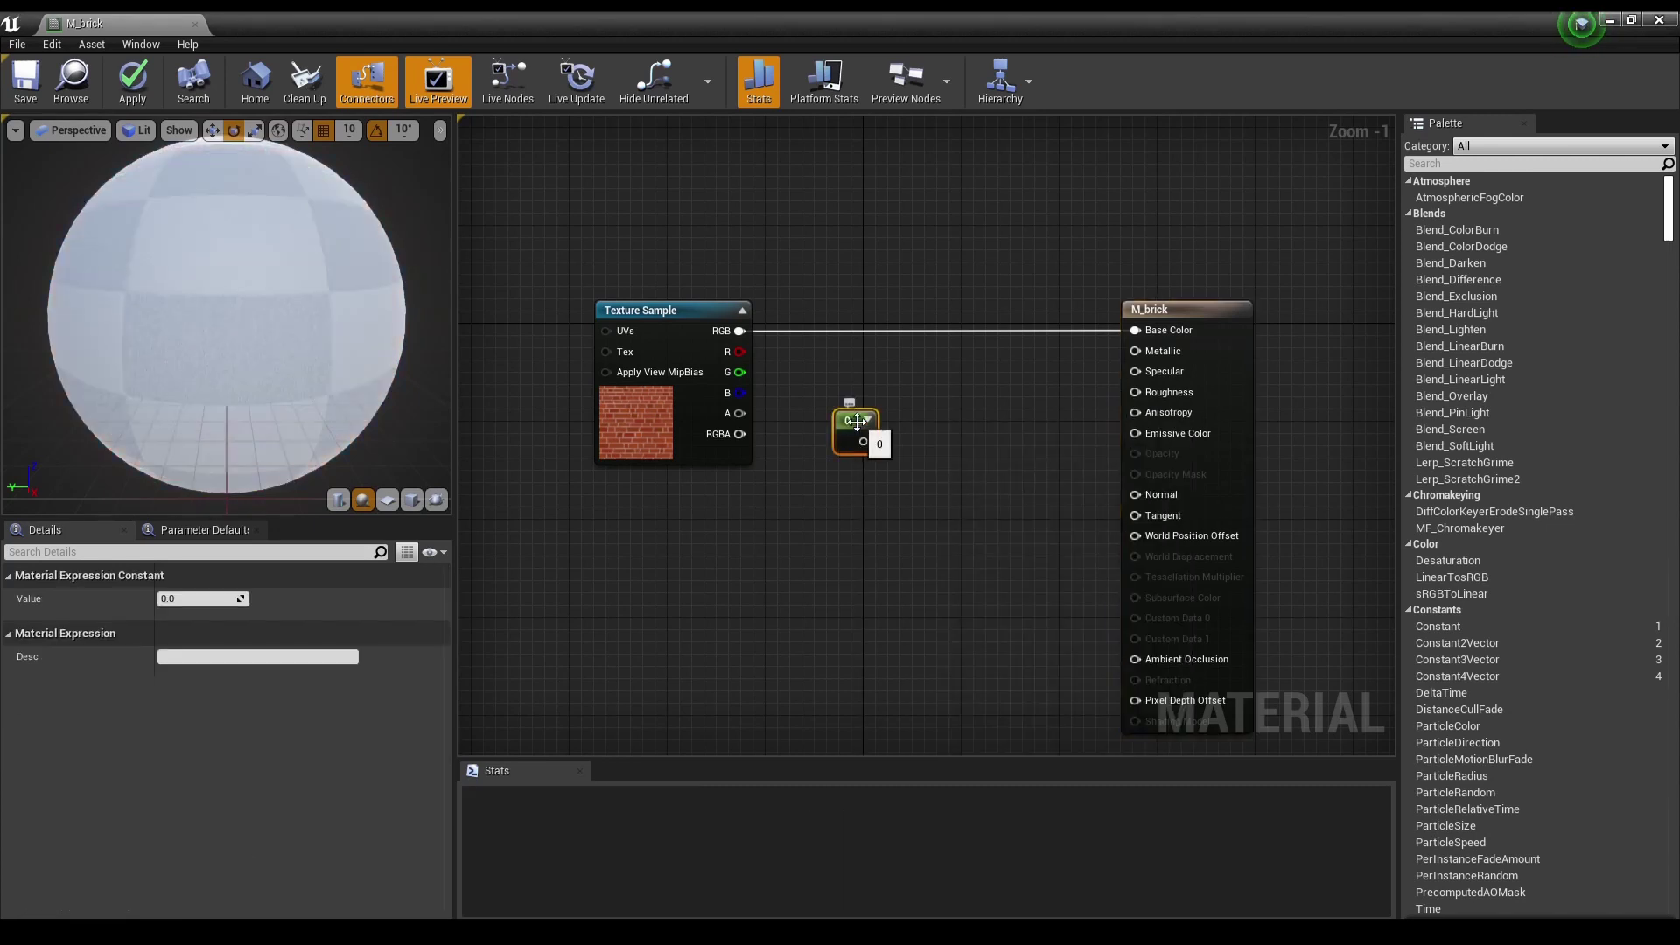
mouse_move(857, 420)
left_mouse_down()
mouse_move(909, 377)
mouse_move(1163, 357)
left_mouse_up()
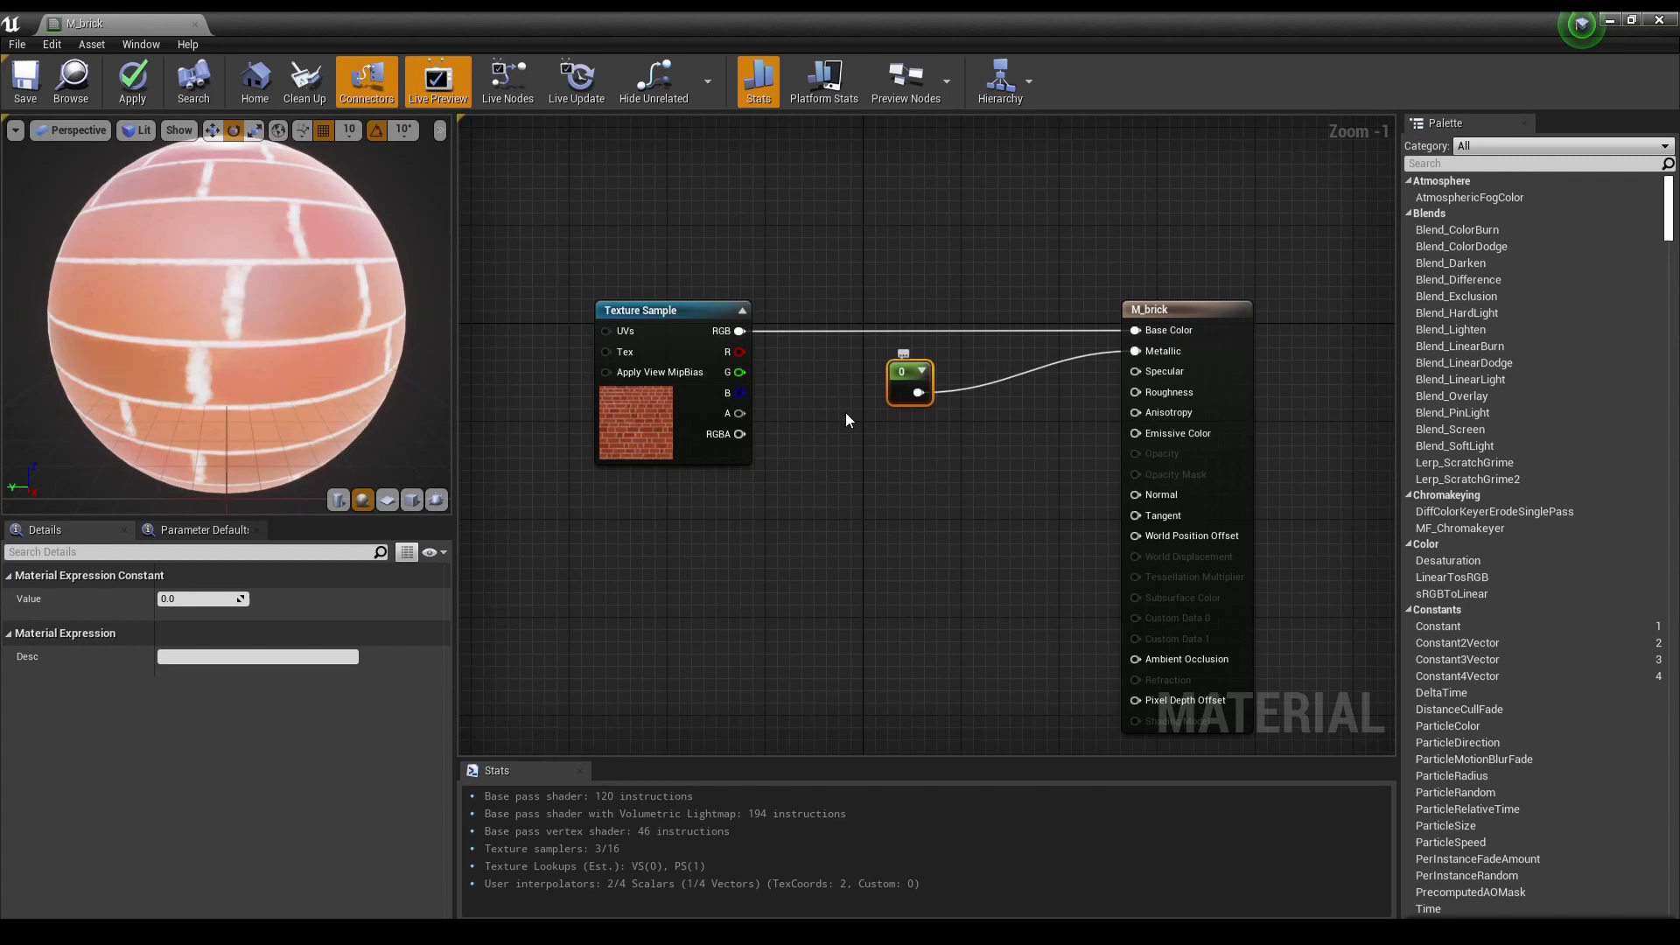
left_click(191, 600)
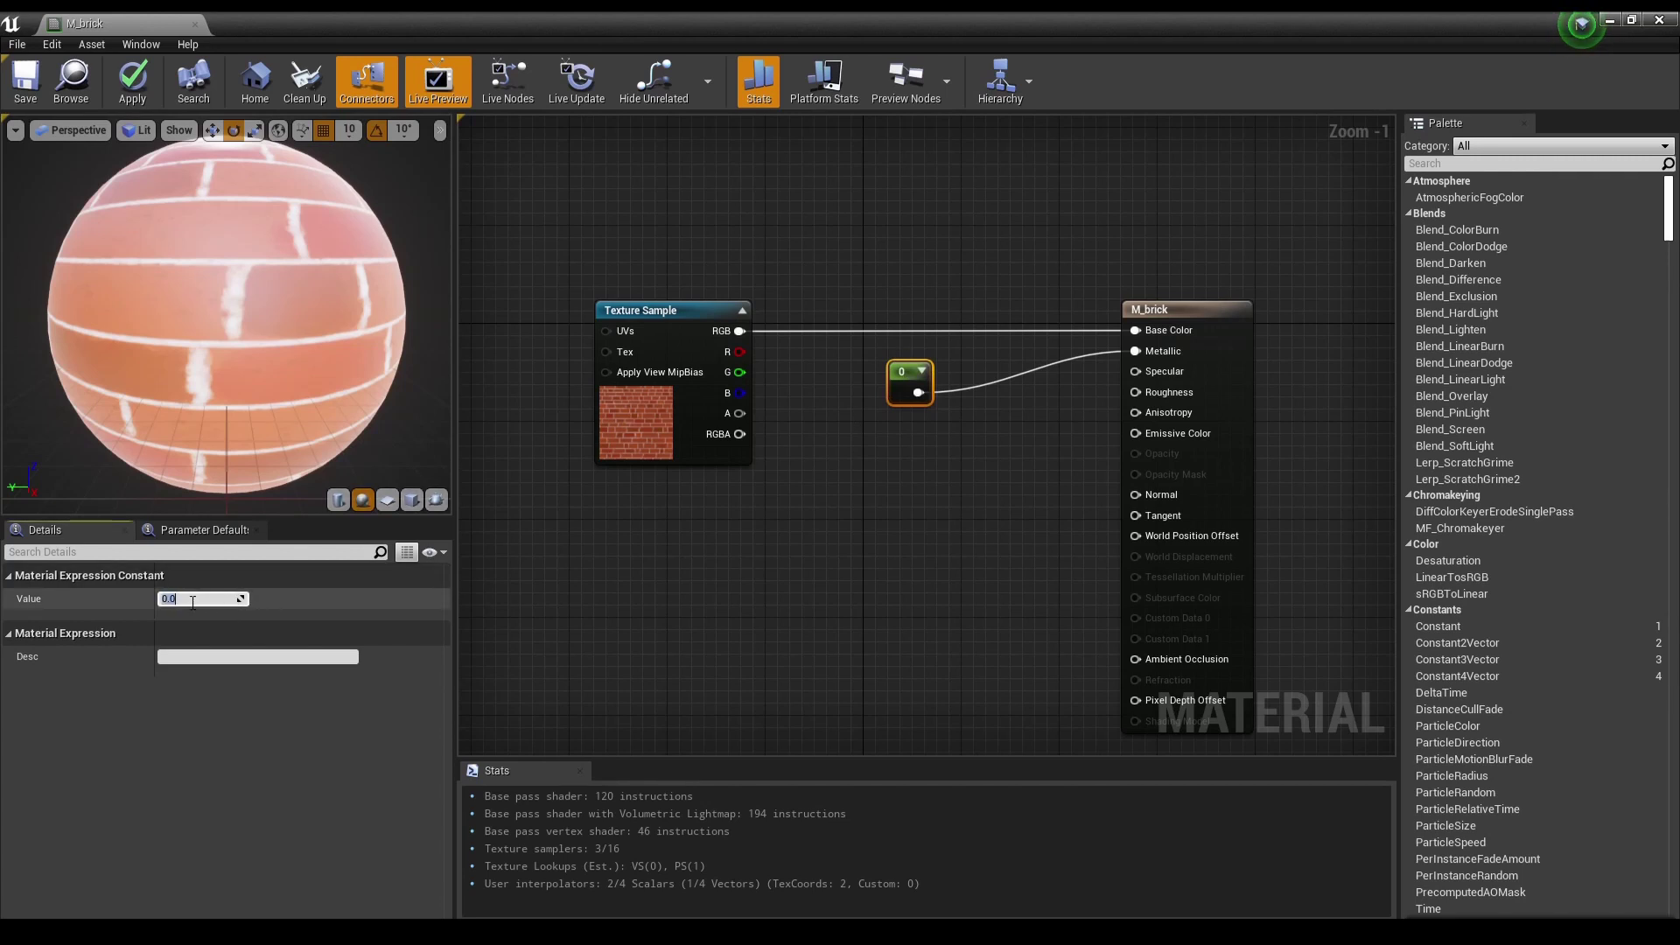
type("1")
key("Return")
- Set the Metallic constant back to 0 and tidy its position
left_click(713, 697)
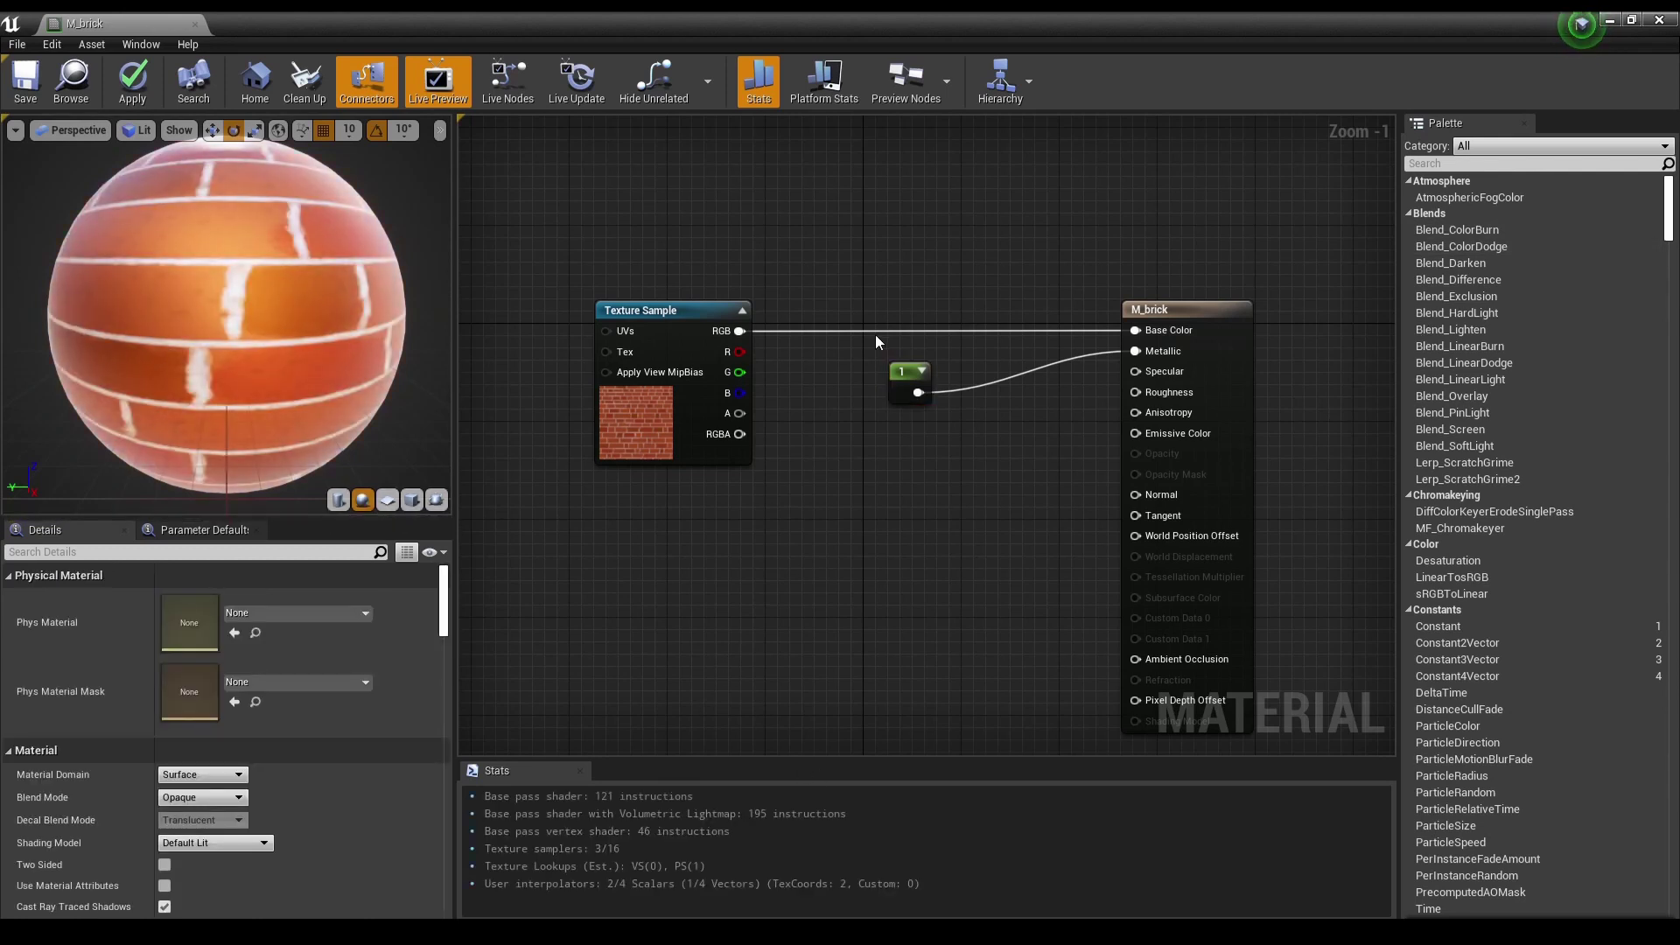
left_click(901, 372)
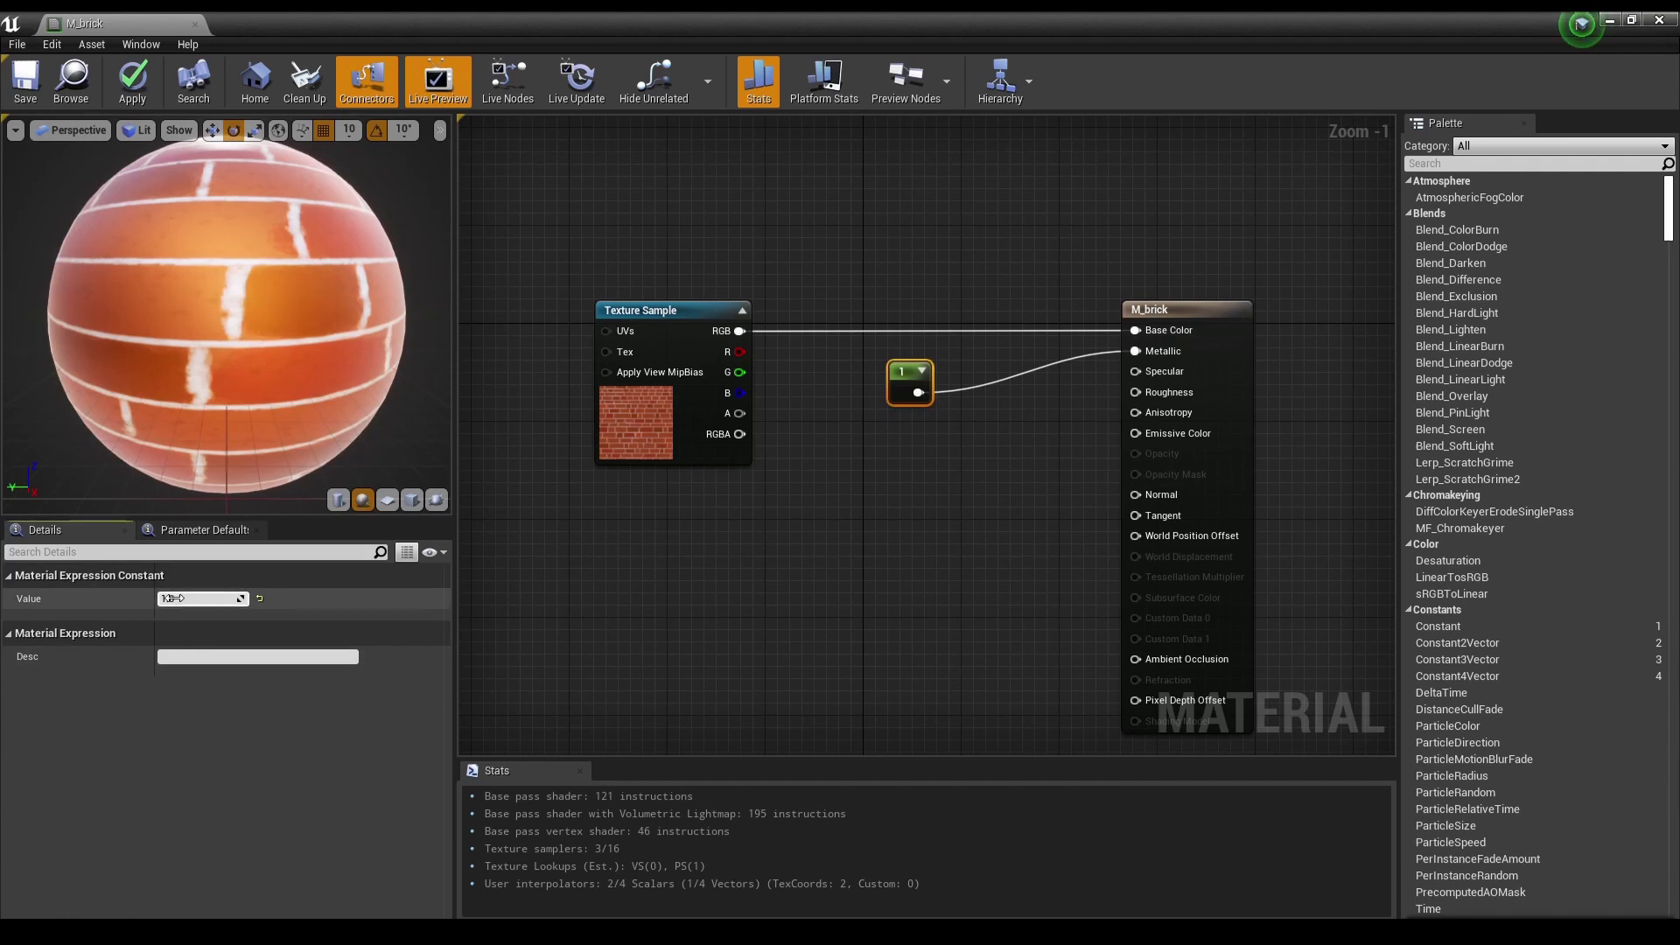
type("0")
key("Return")
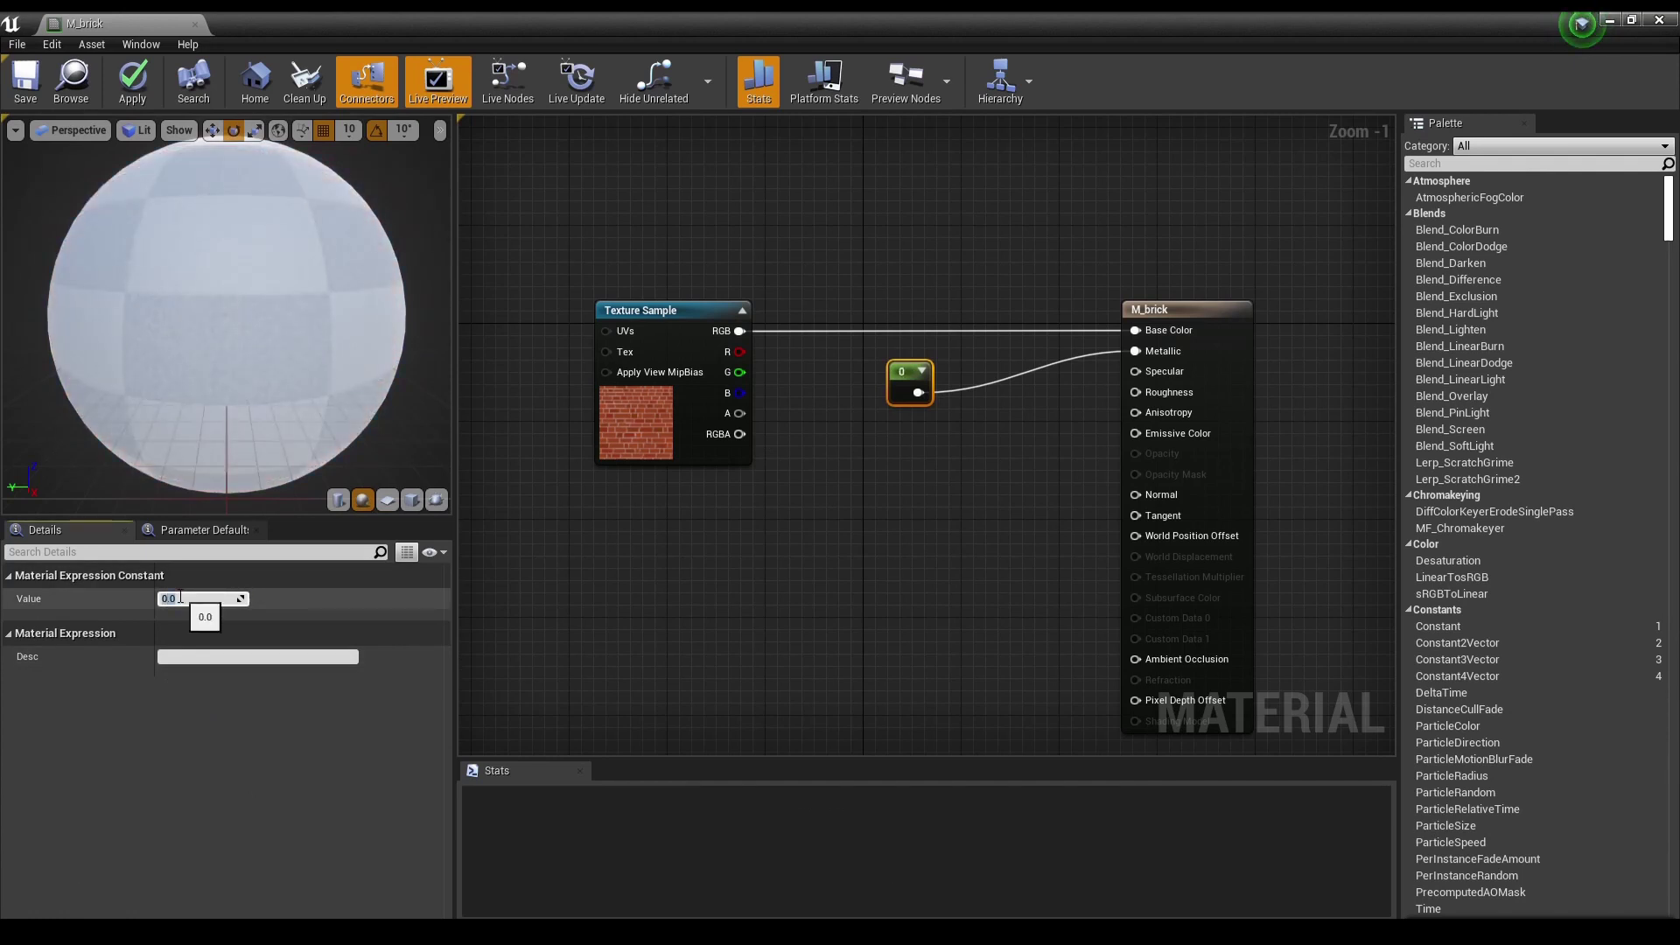
left_click(659, 558)
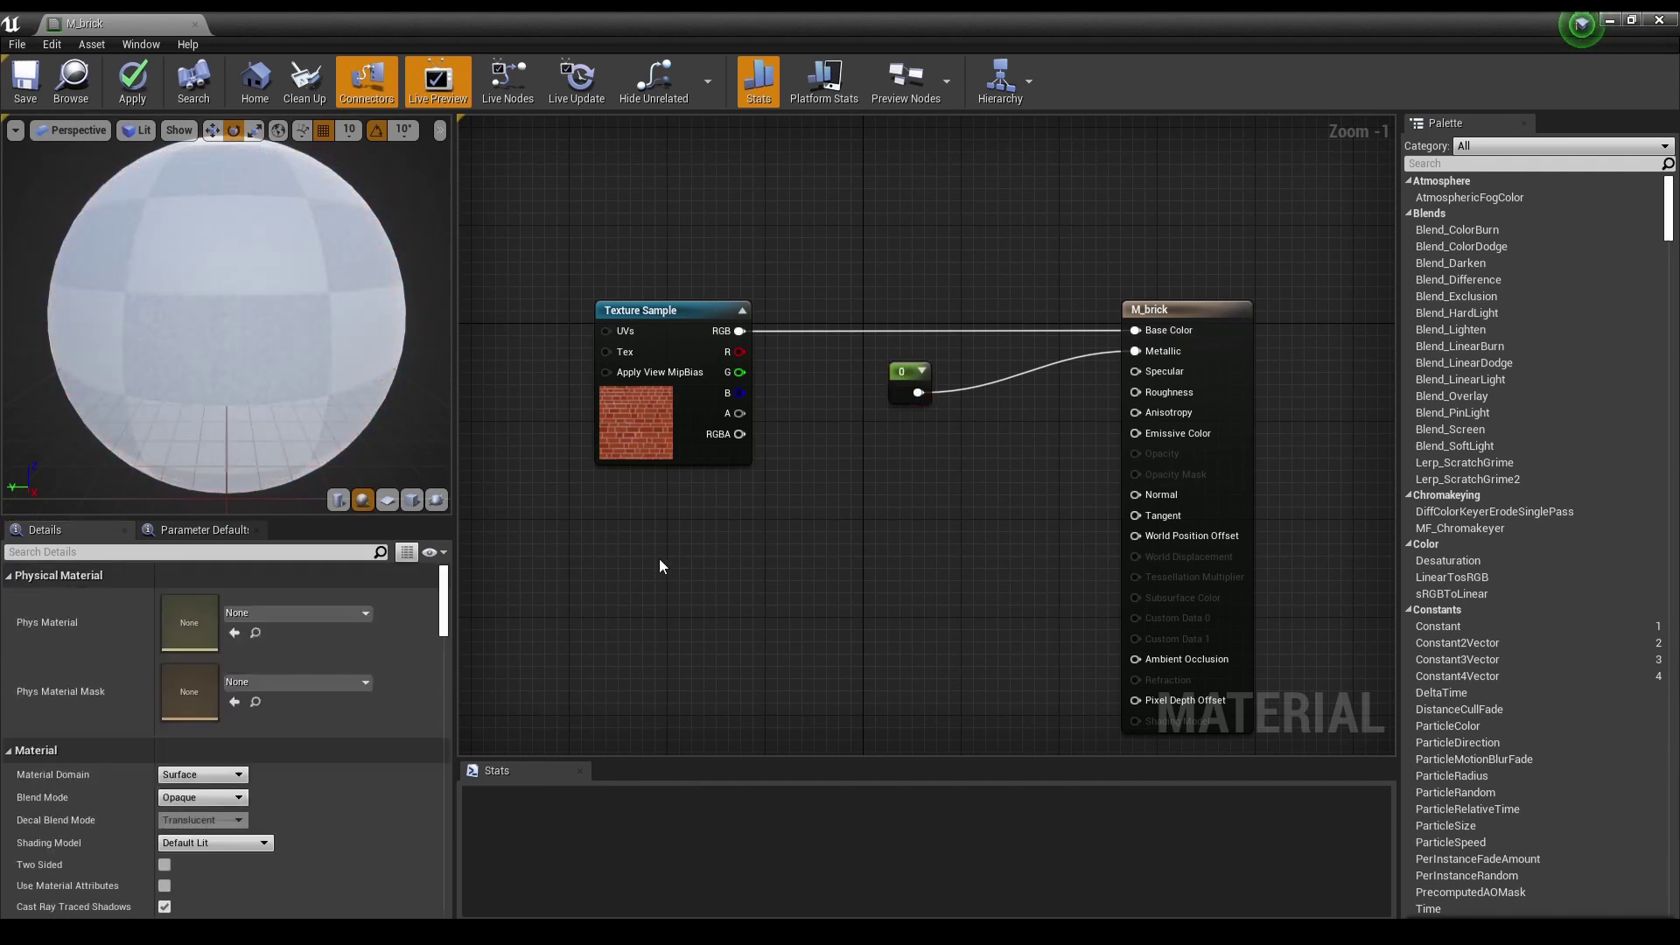
right_click(906, 492)
left_click(864, 453)
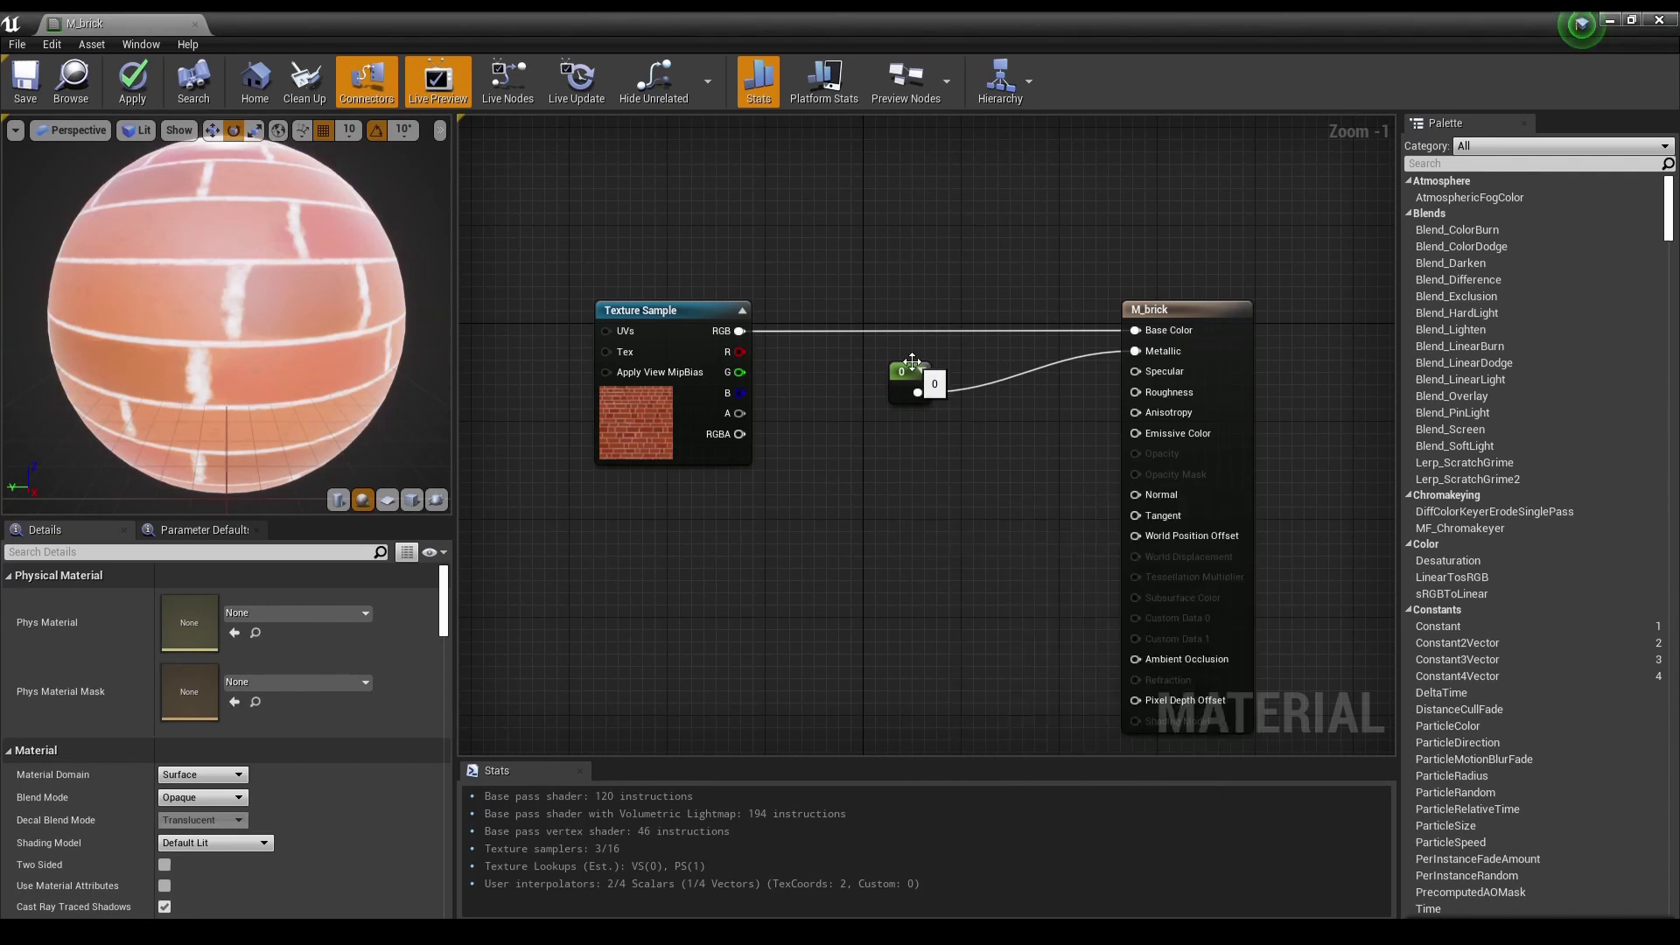
left_click_drag(911, 363, 879, 351)
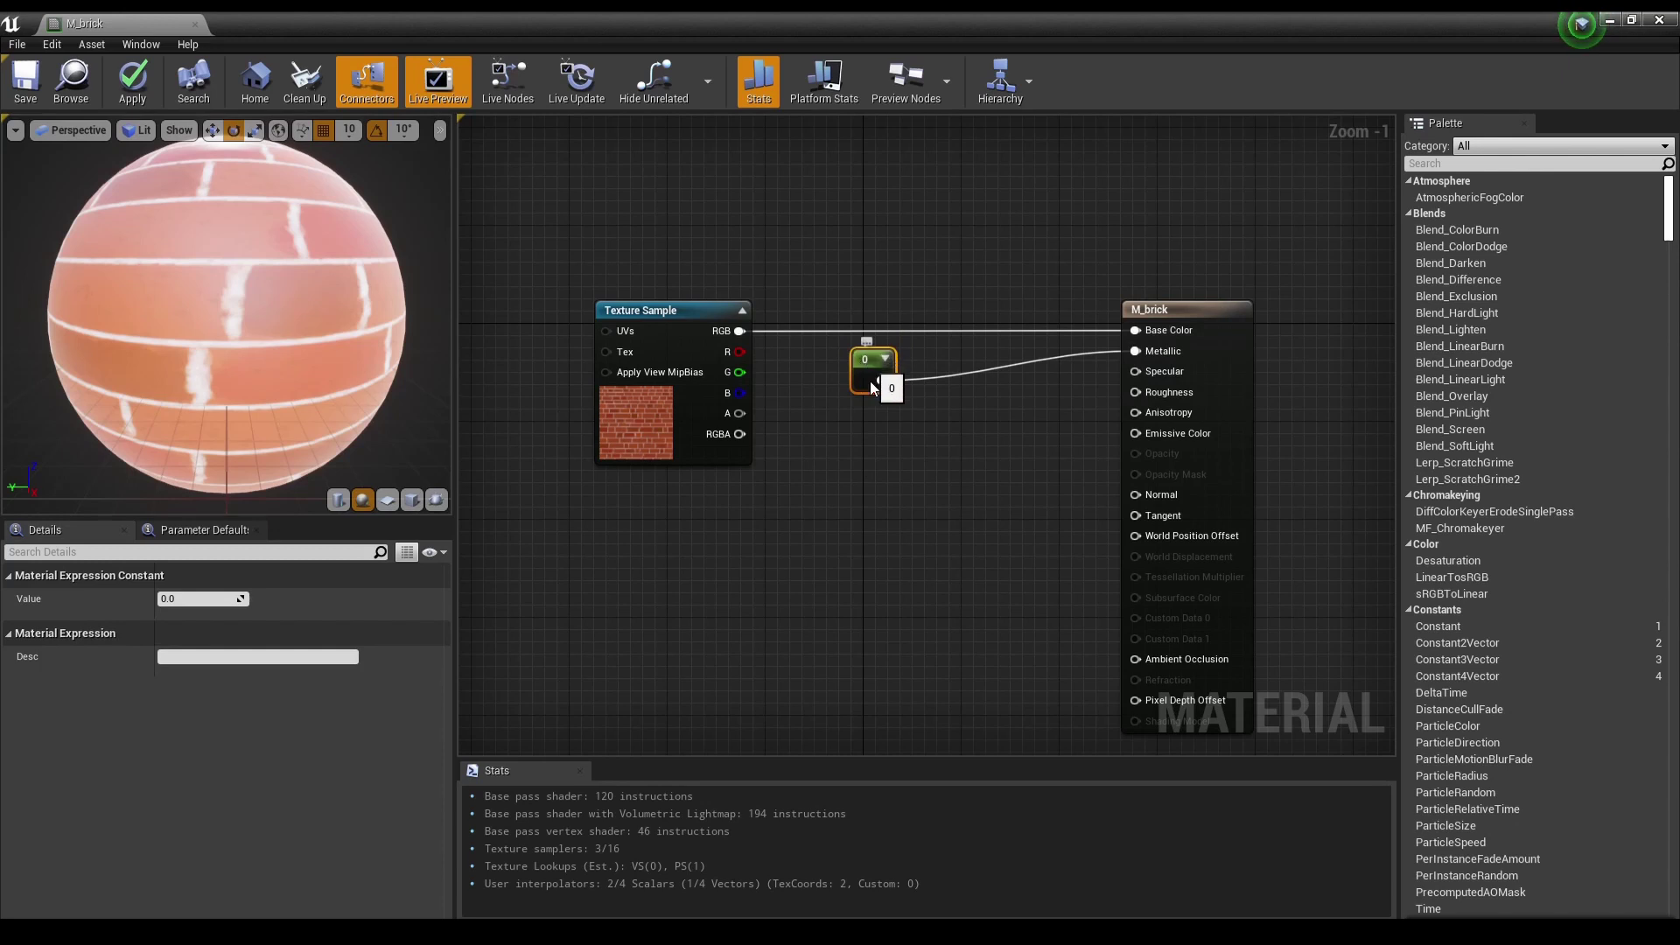
- Add a second Constant with value 1.0, wired into M_brick's Roughness input
right_click(874, 521)
type("c")
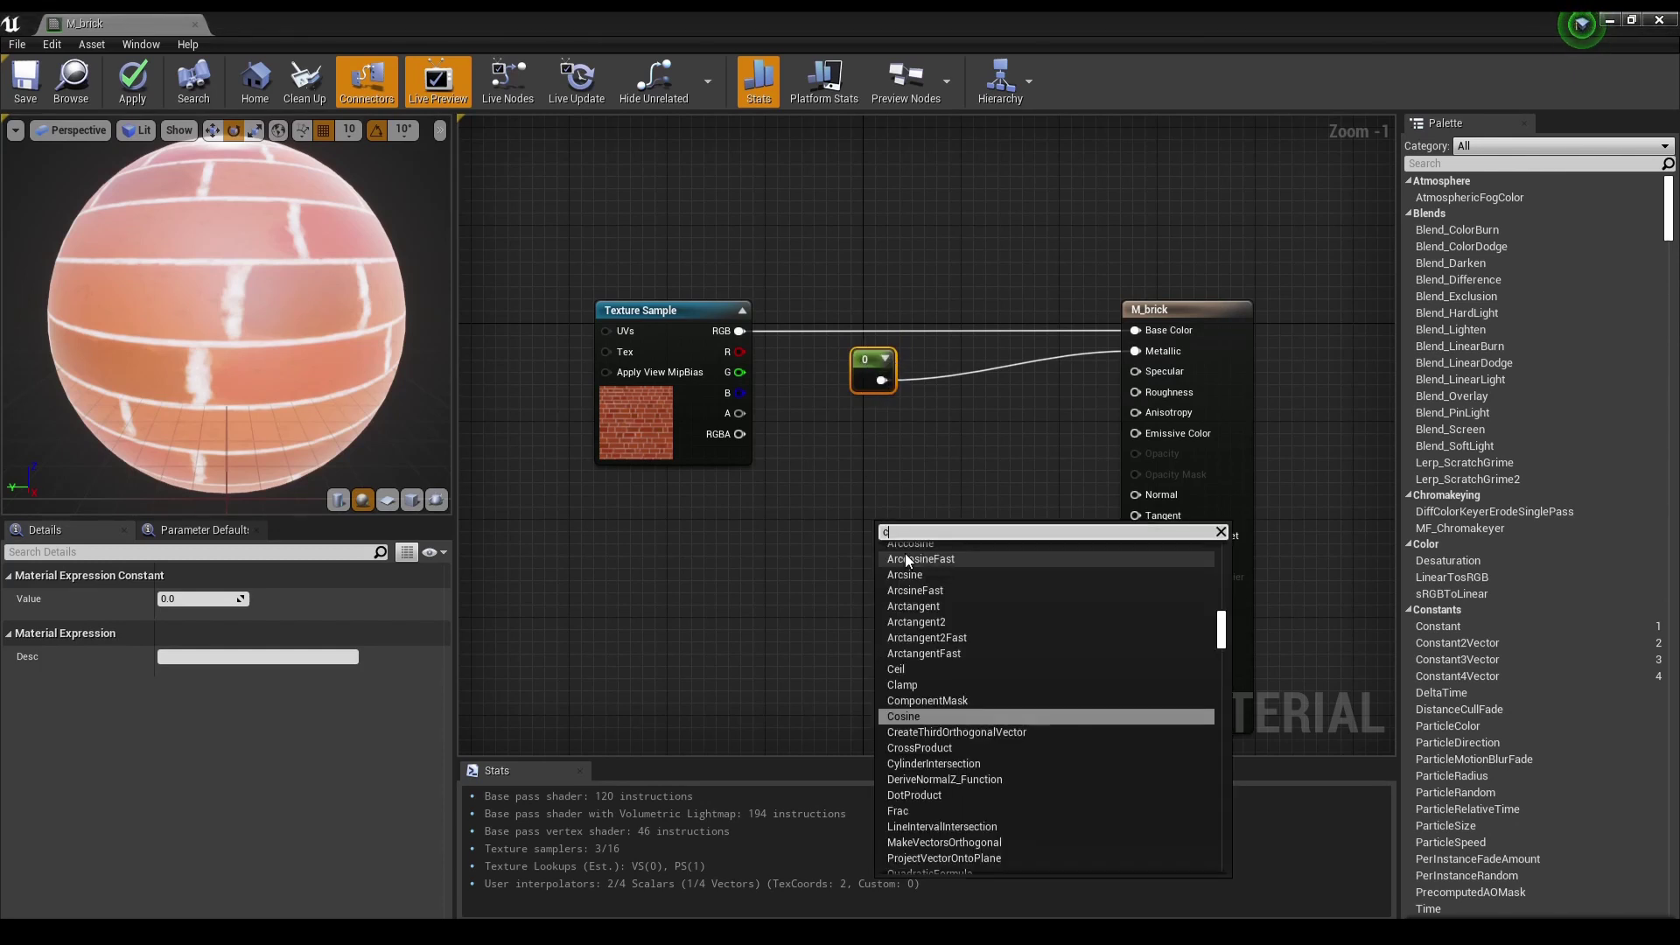
type("onst")
left_click(893, 577)
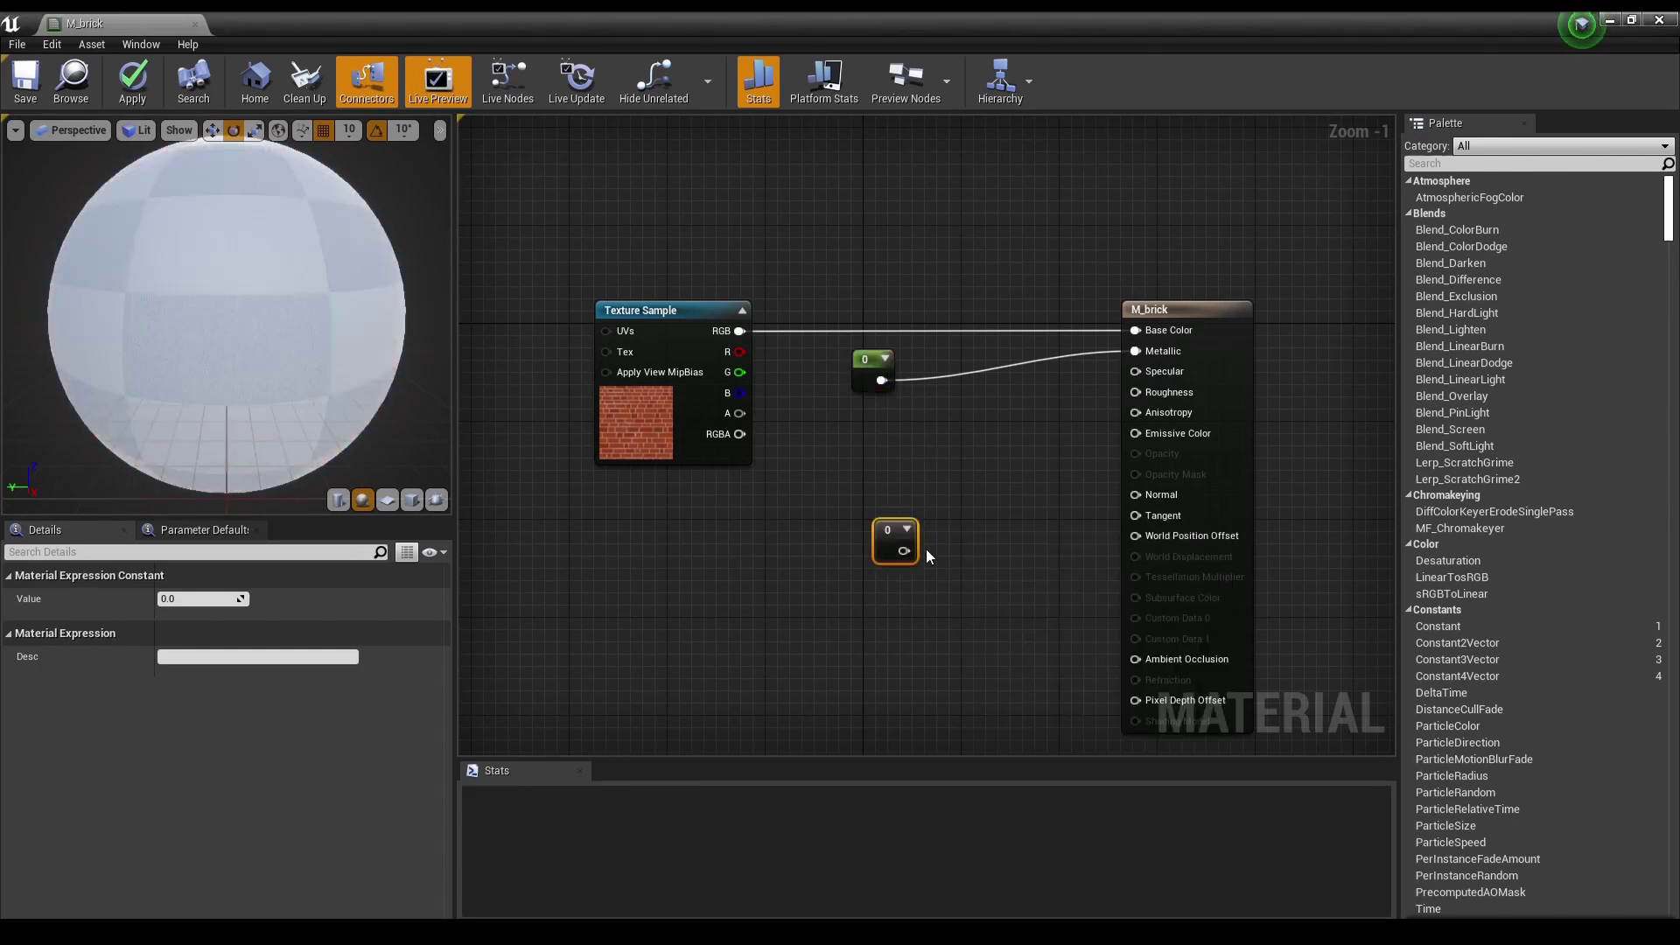
left_click_drag(890, 531, 899, 440)
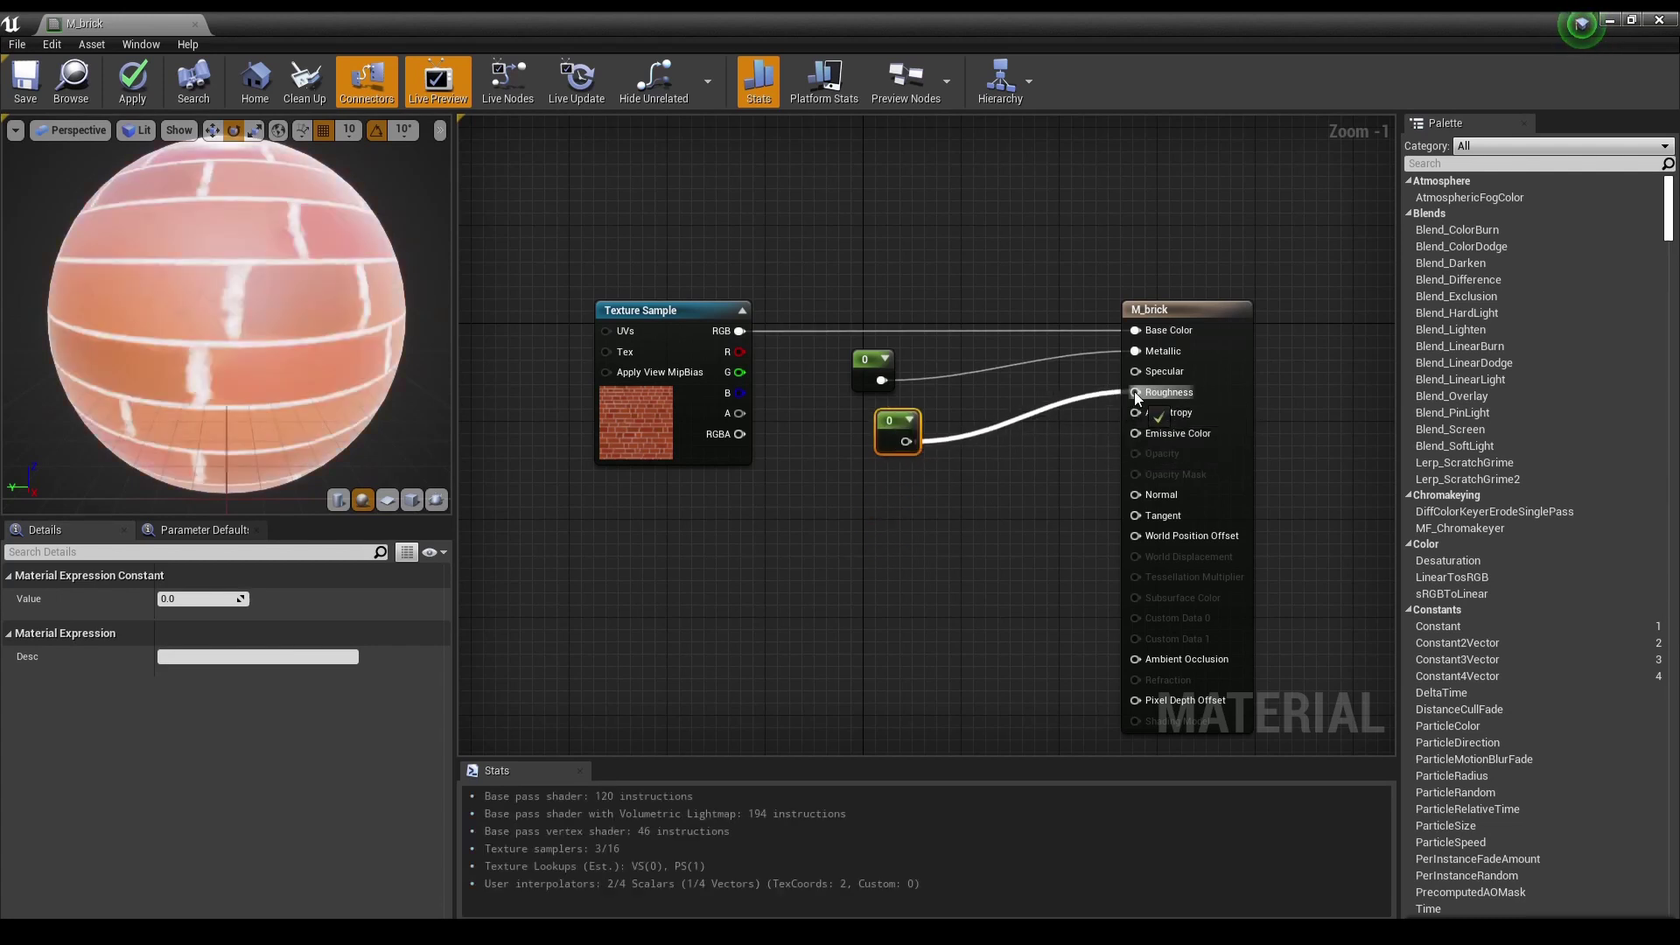
left_click_drag(905, 442, 1138, 392)
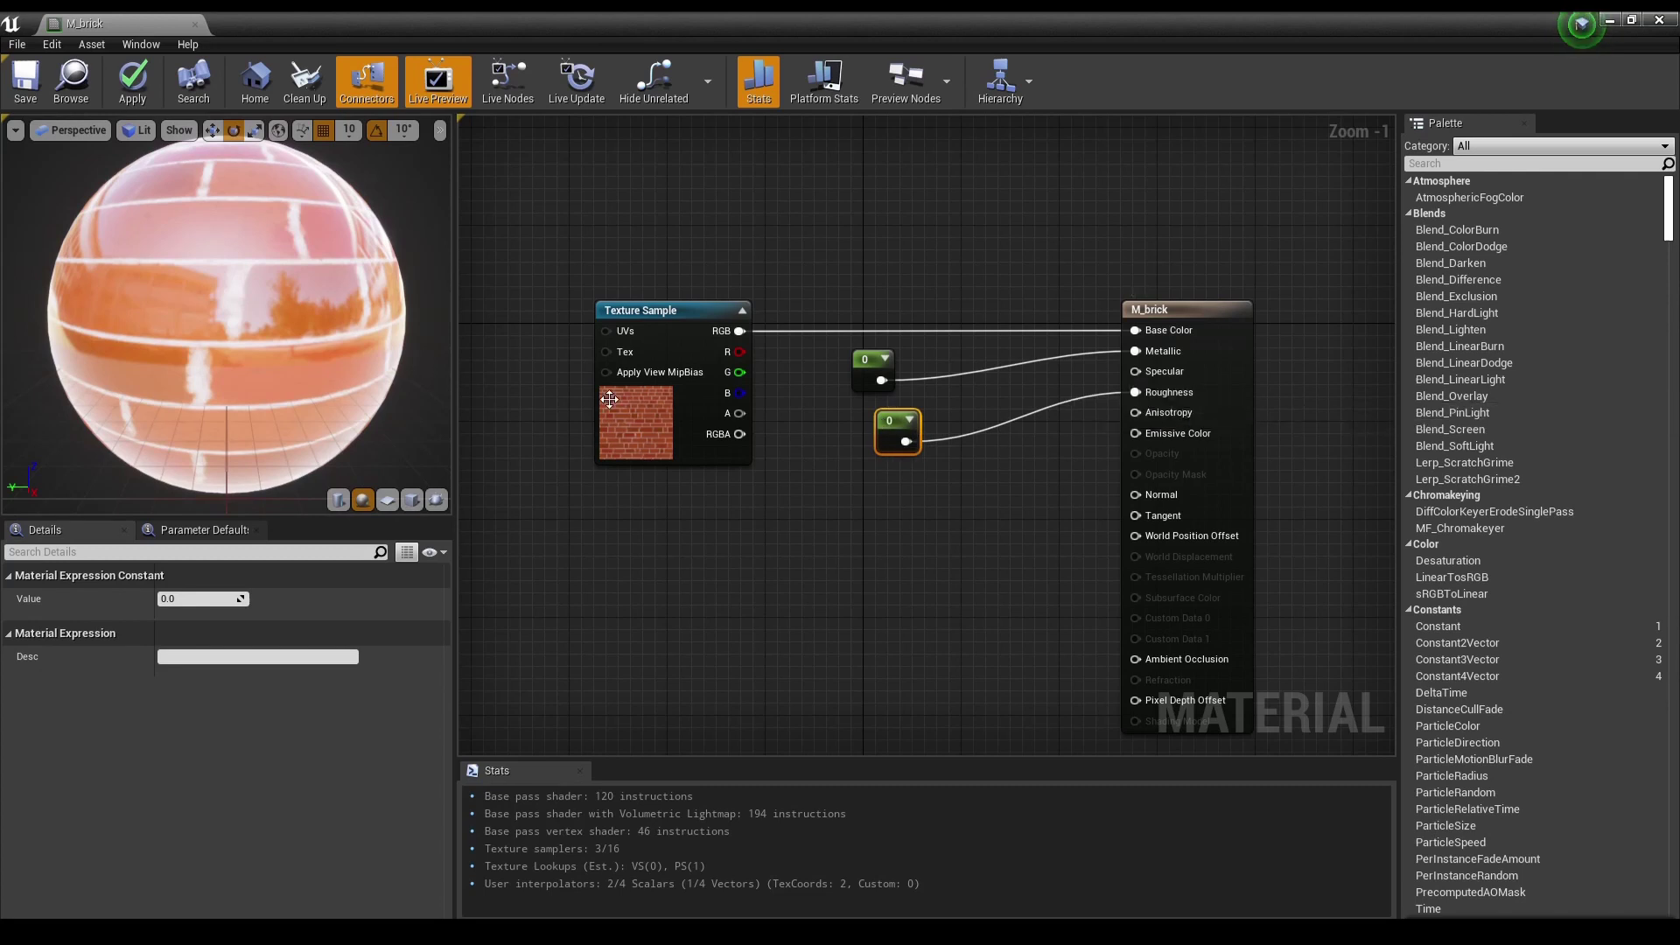
left_click(206, 601)
type("1")
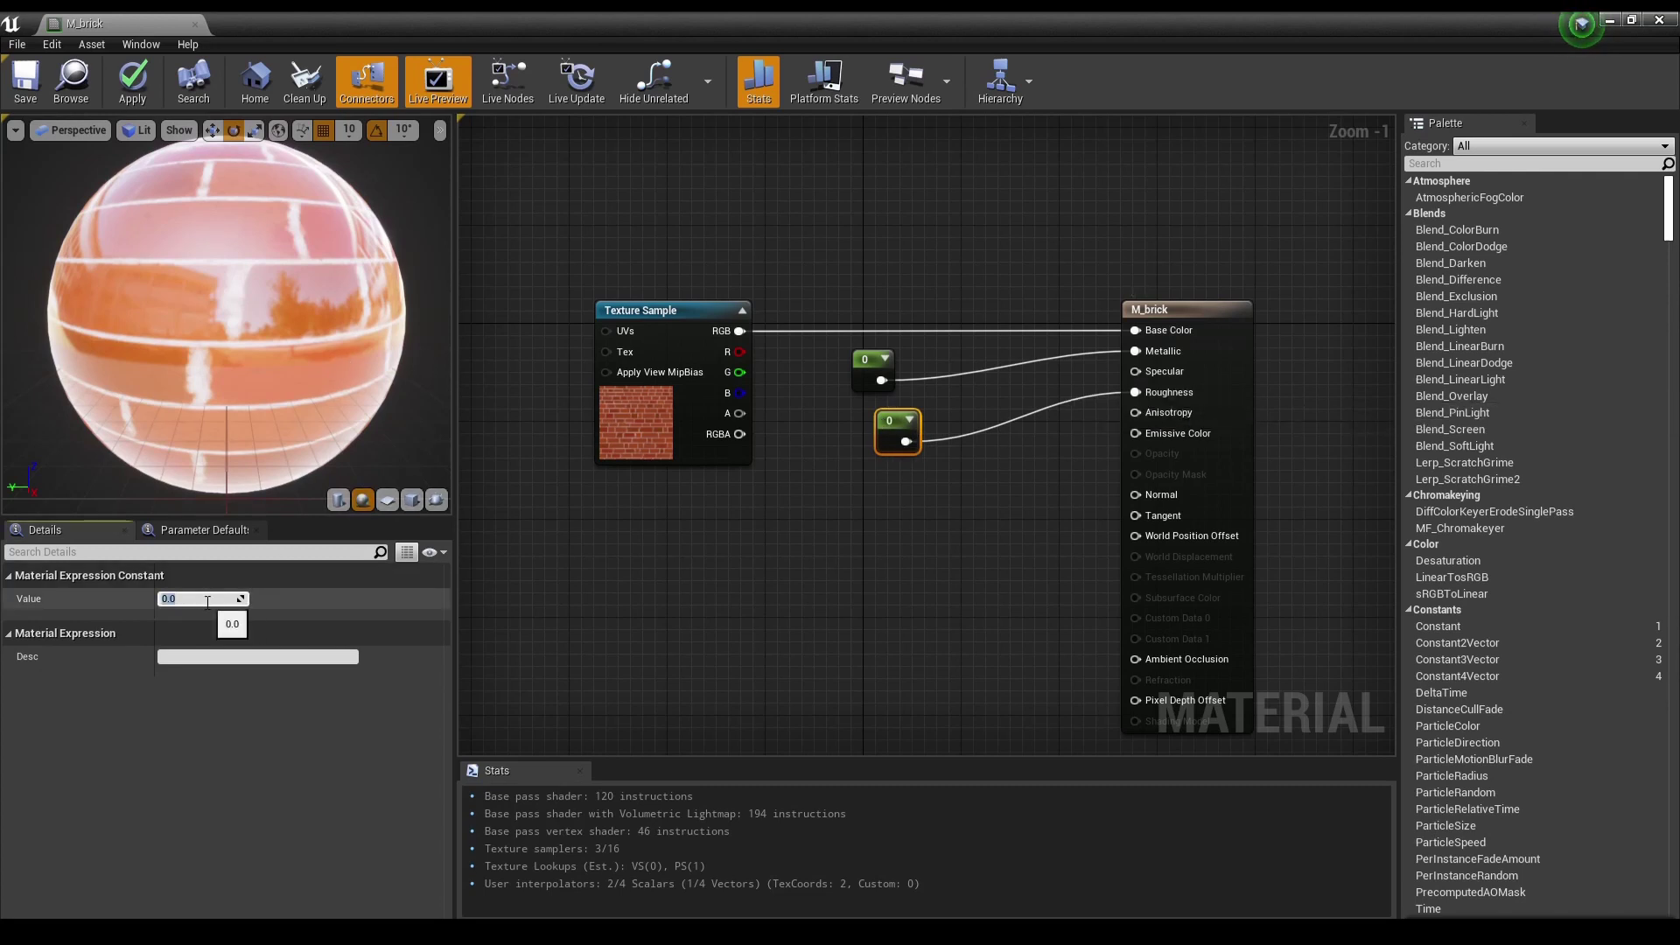
key("Return")
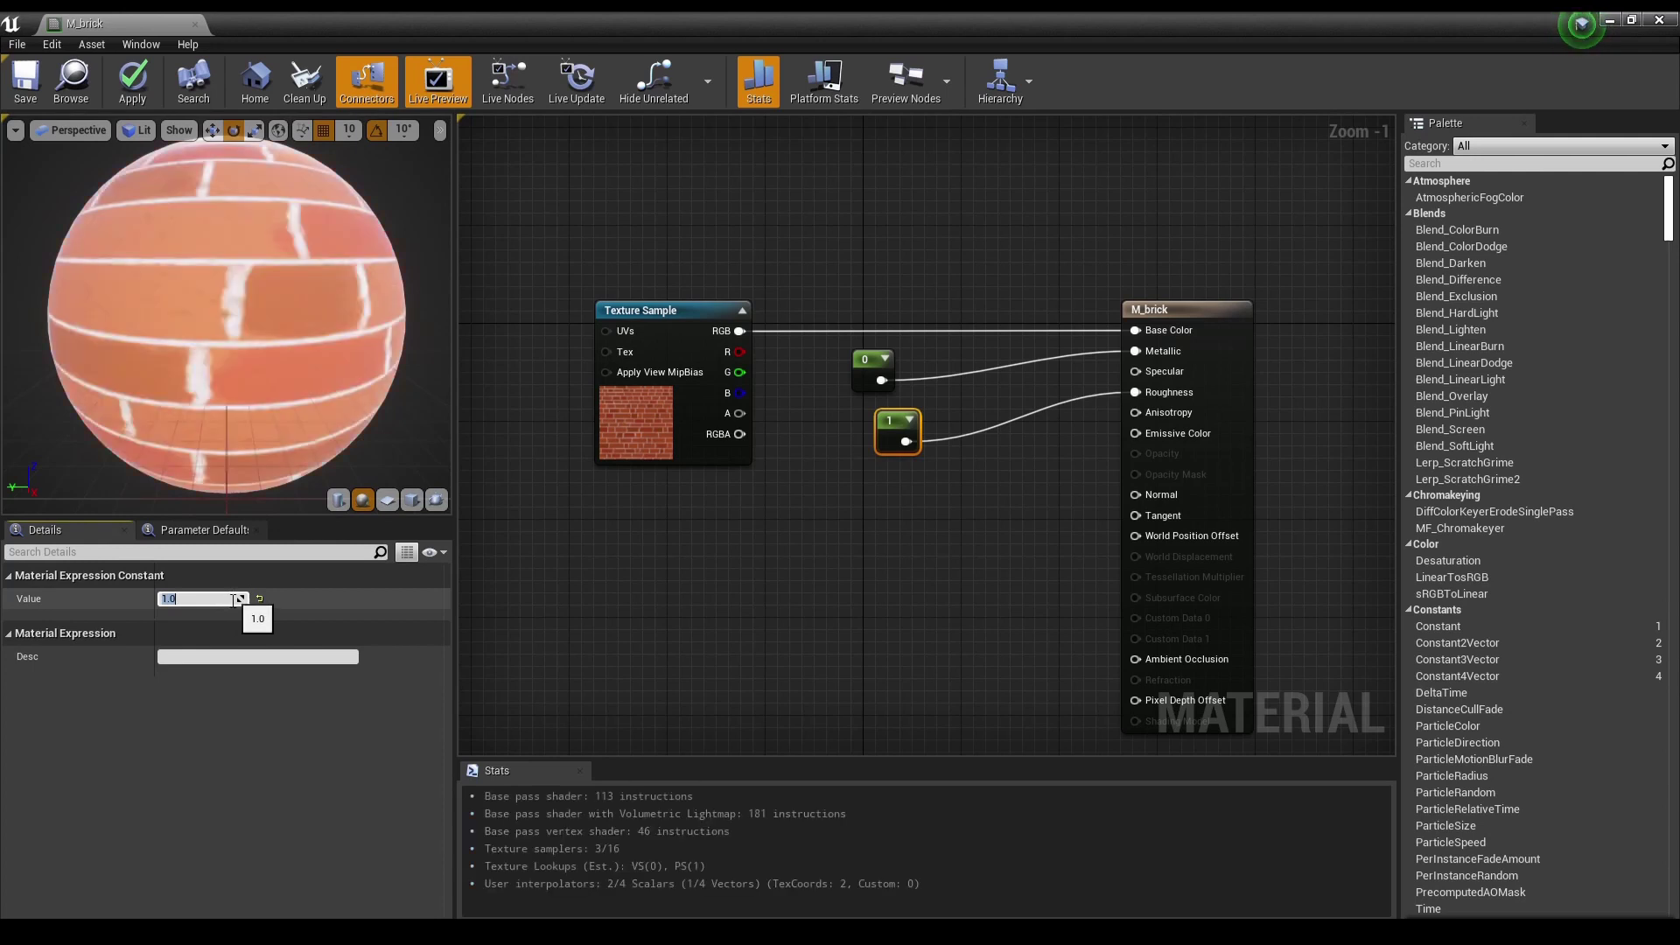
mouse_move(276, 292)
left_mouse_down()
mouse_move(328, 354)
mouse_move(329, 315)
left_mouse_up()
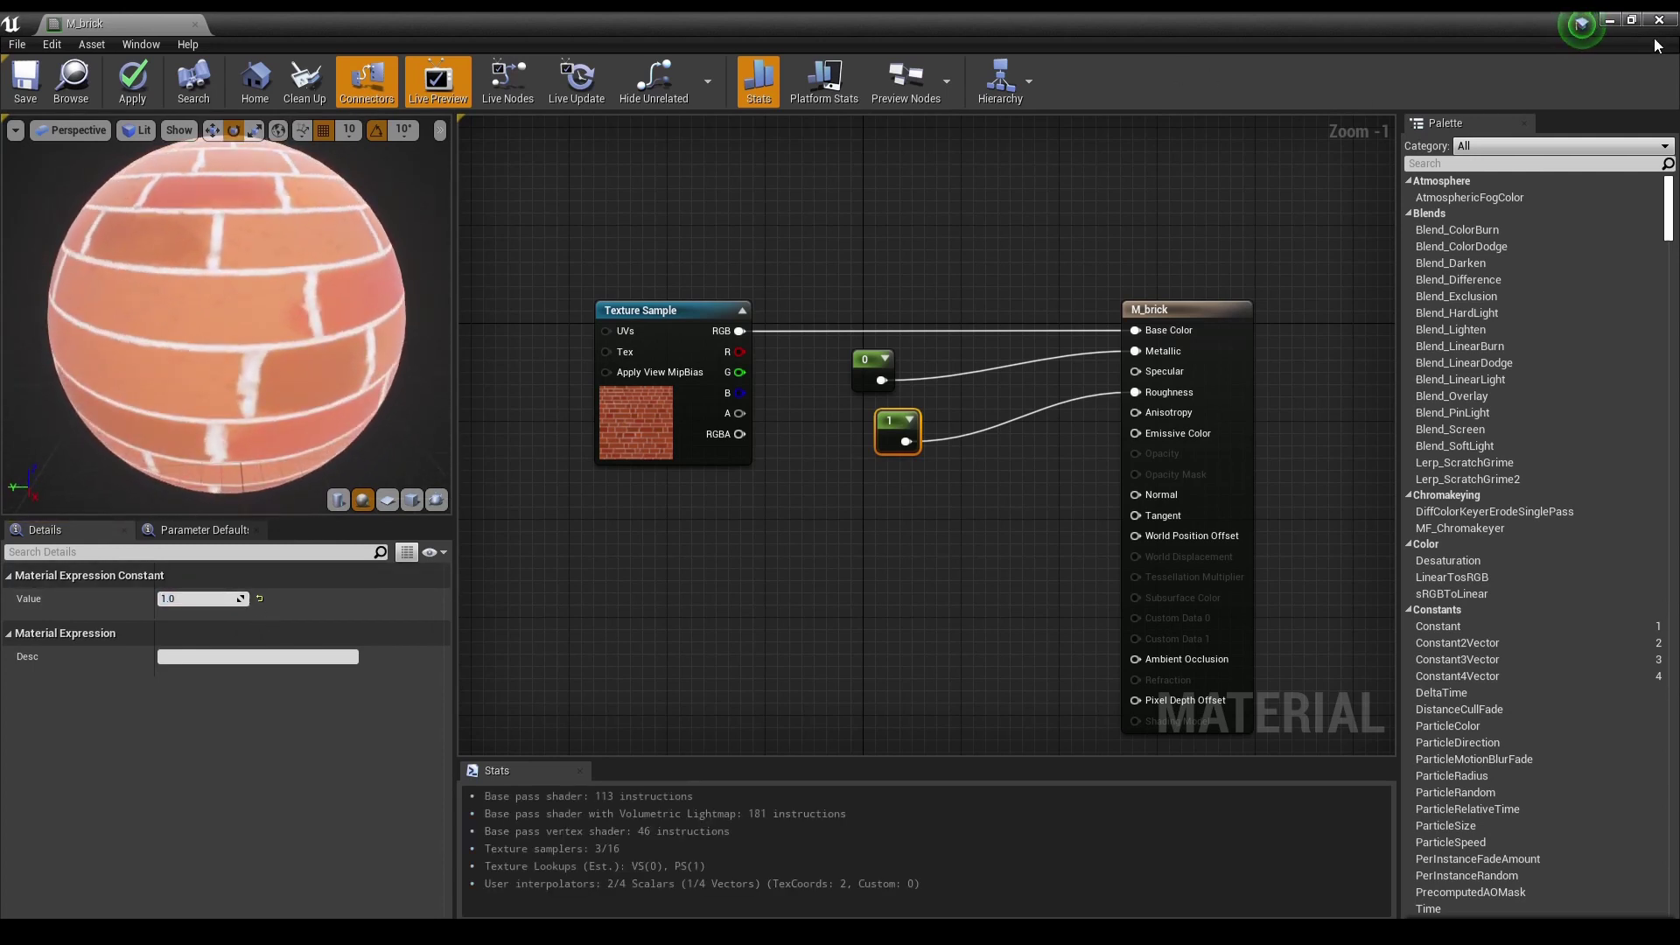
- Float the material editor, save M_brick, and orbit the level camera to the cube
left_click(1634, 22)
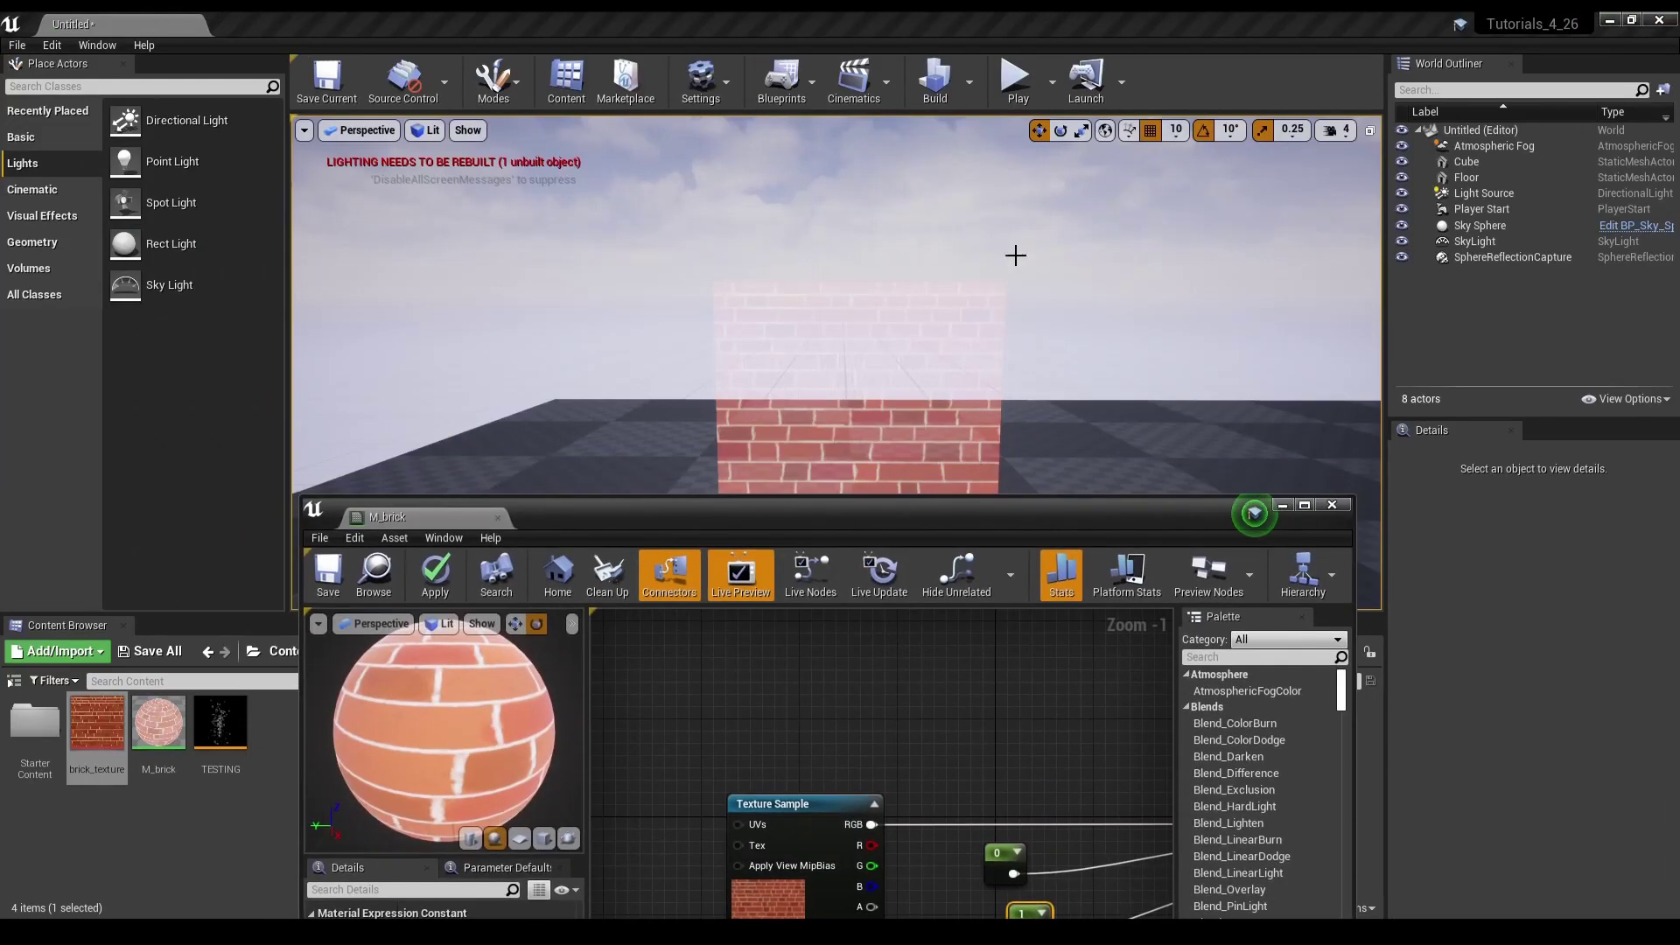
left_click(330, 578)
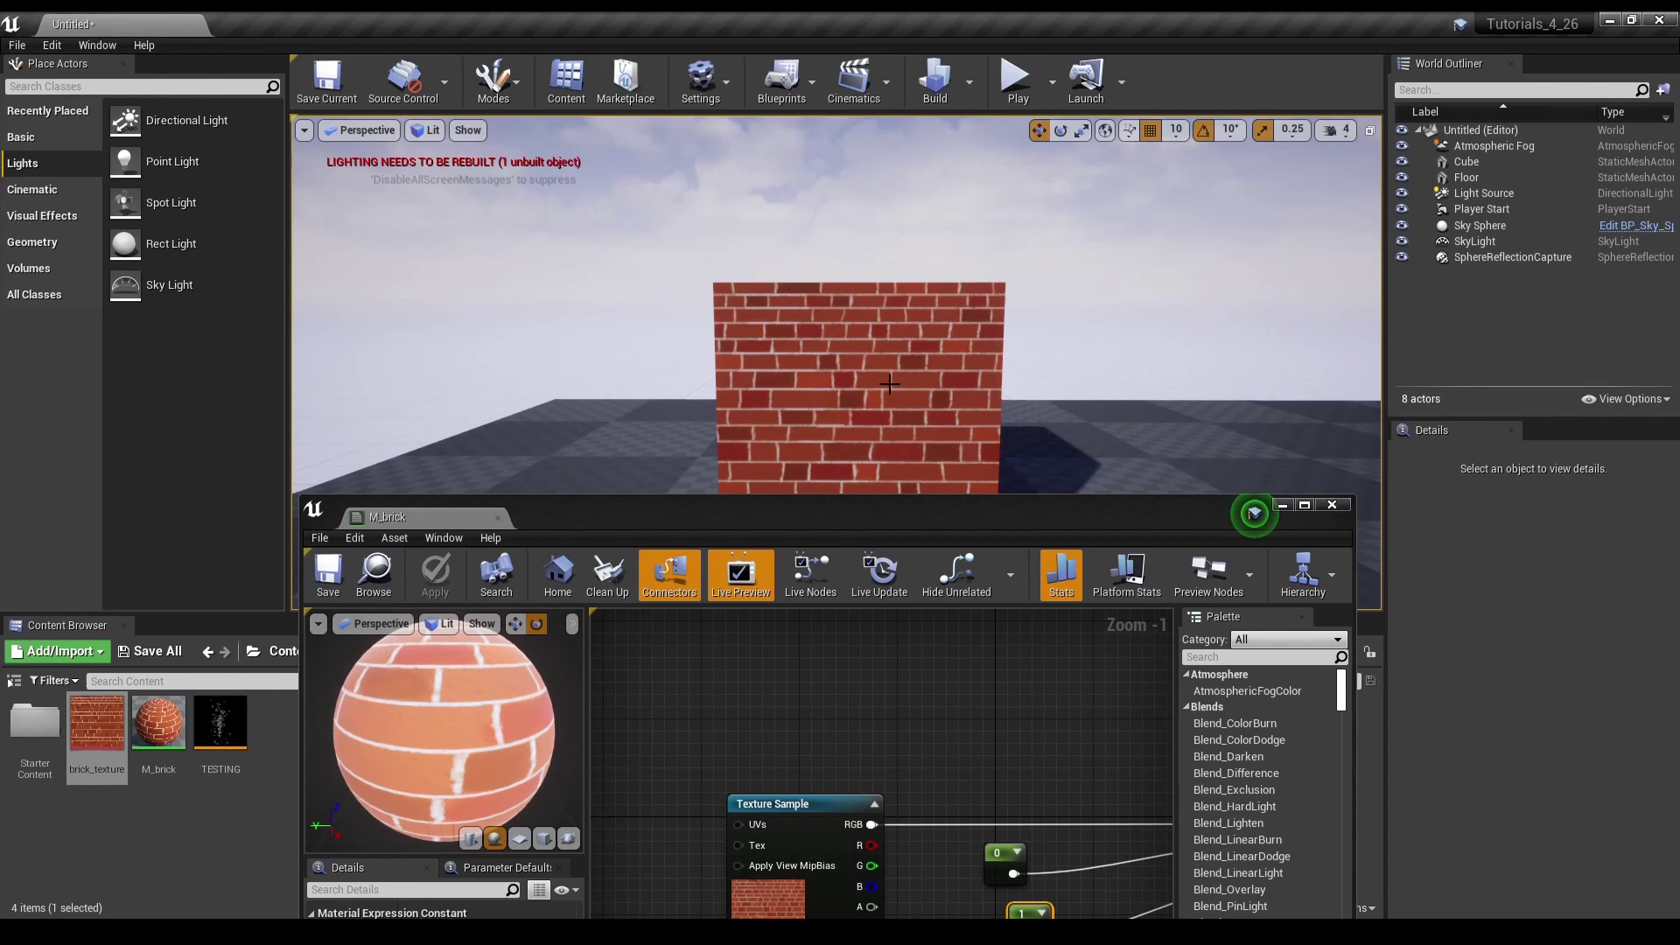
left_click_drag(890, 384, 787, 330)
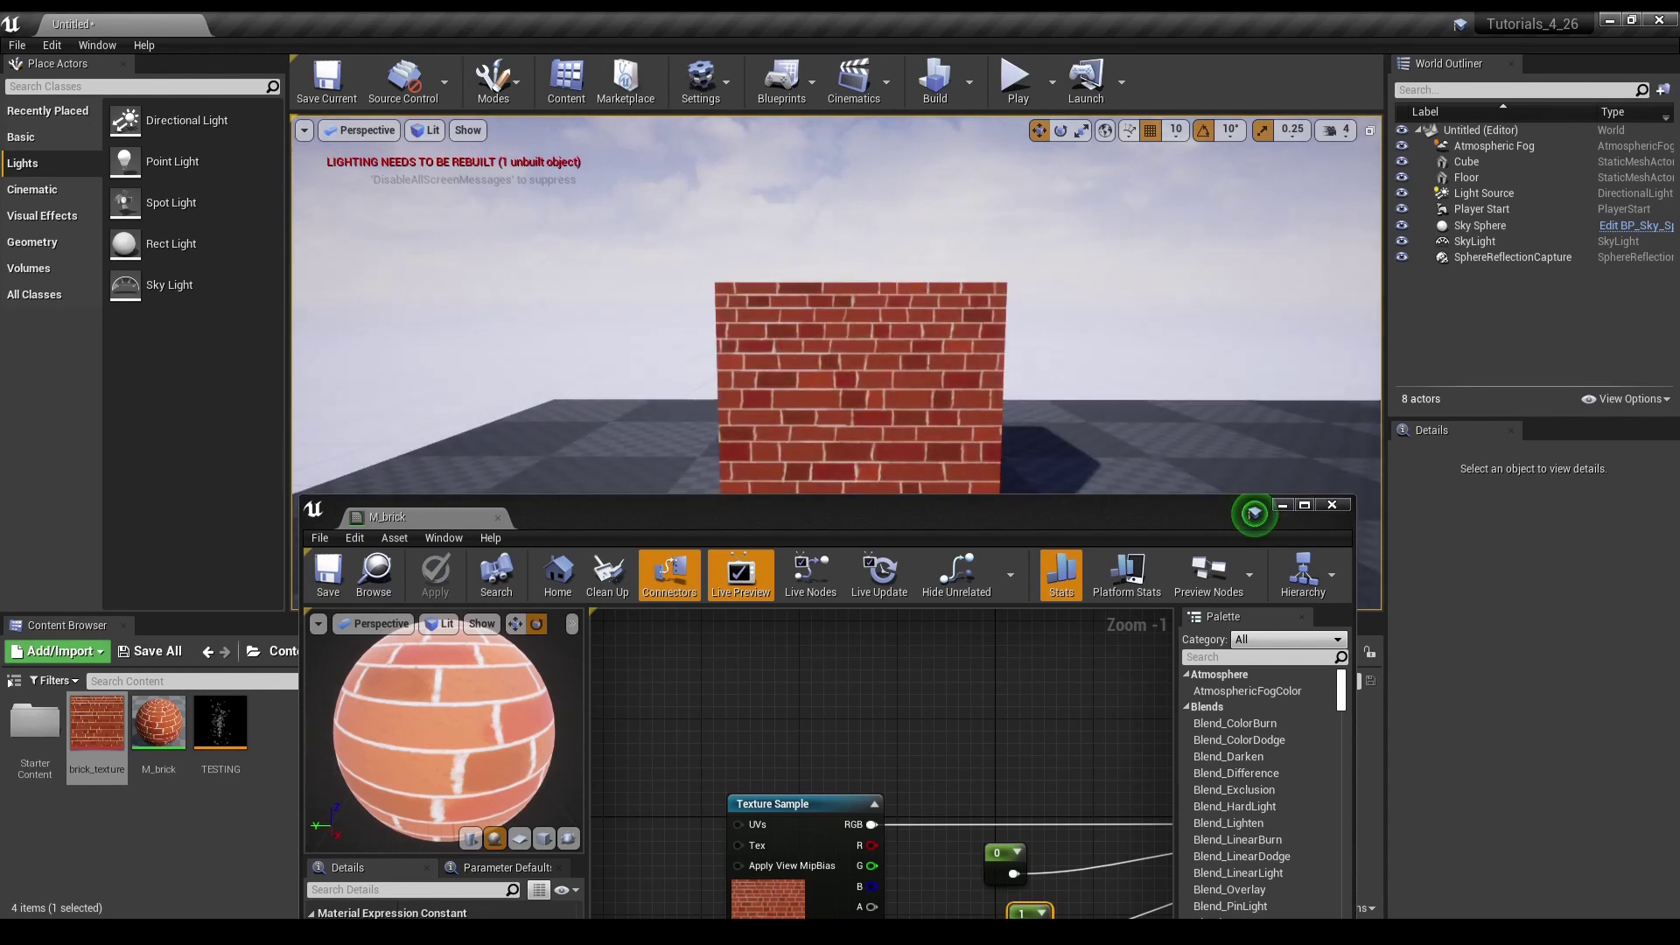
left_click_drag(1253, 512, 1254, 512)
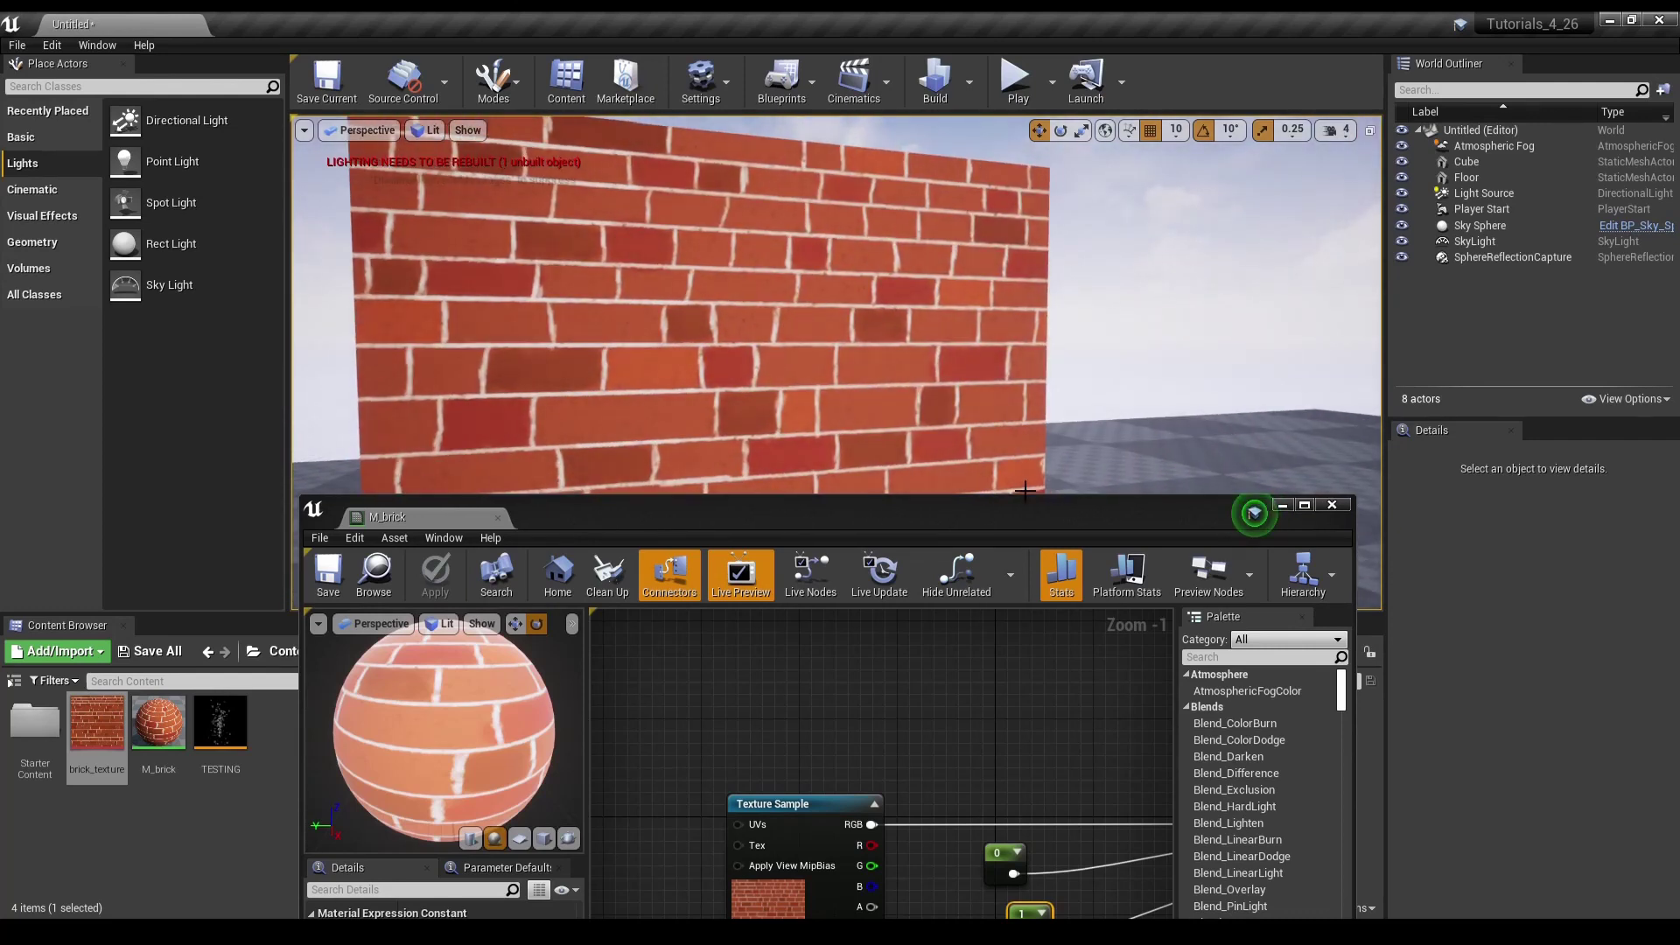
- Reposition the editor window and move the Roughness constant lower in the graph
mouse_move(1047, 517)
left_mouse_down()
mouse_move(1248, 239)
mouse_move(1388, 191)
left_mouse_up()
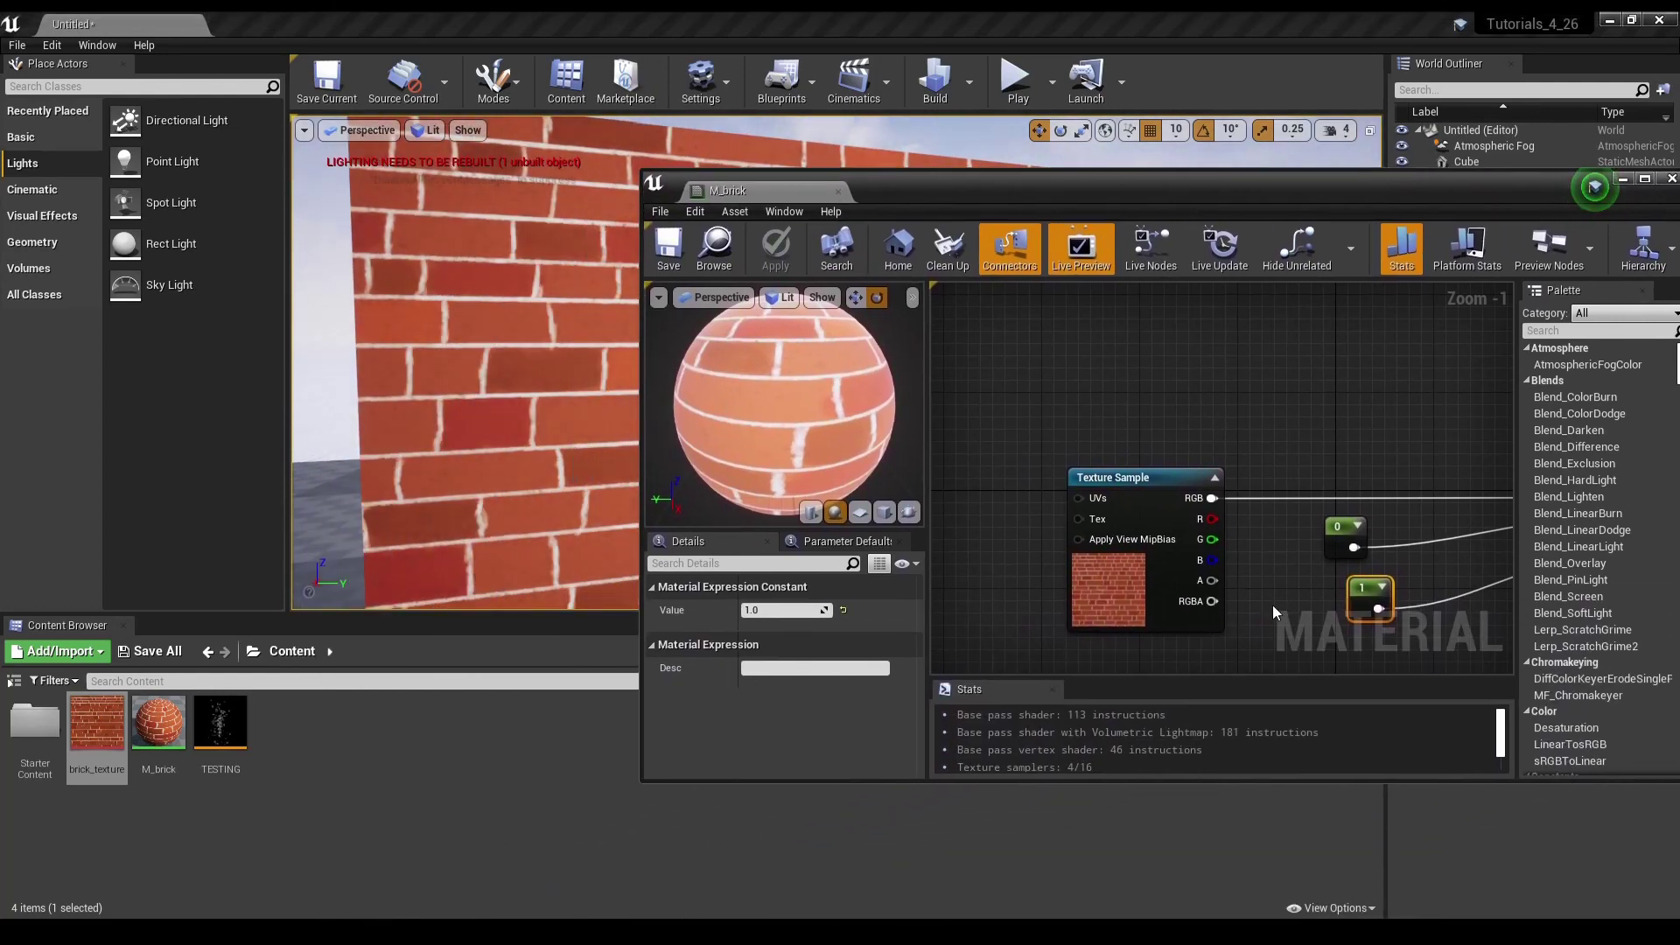
scroll(1273, 606, "down", 5)
scroll(1245, 525, "up", 3)
scroll(1261, 565, "up", 1)
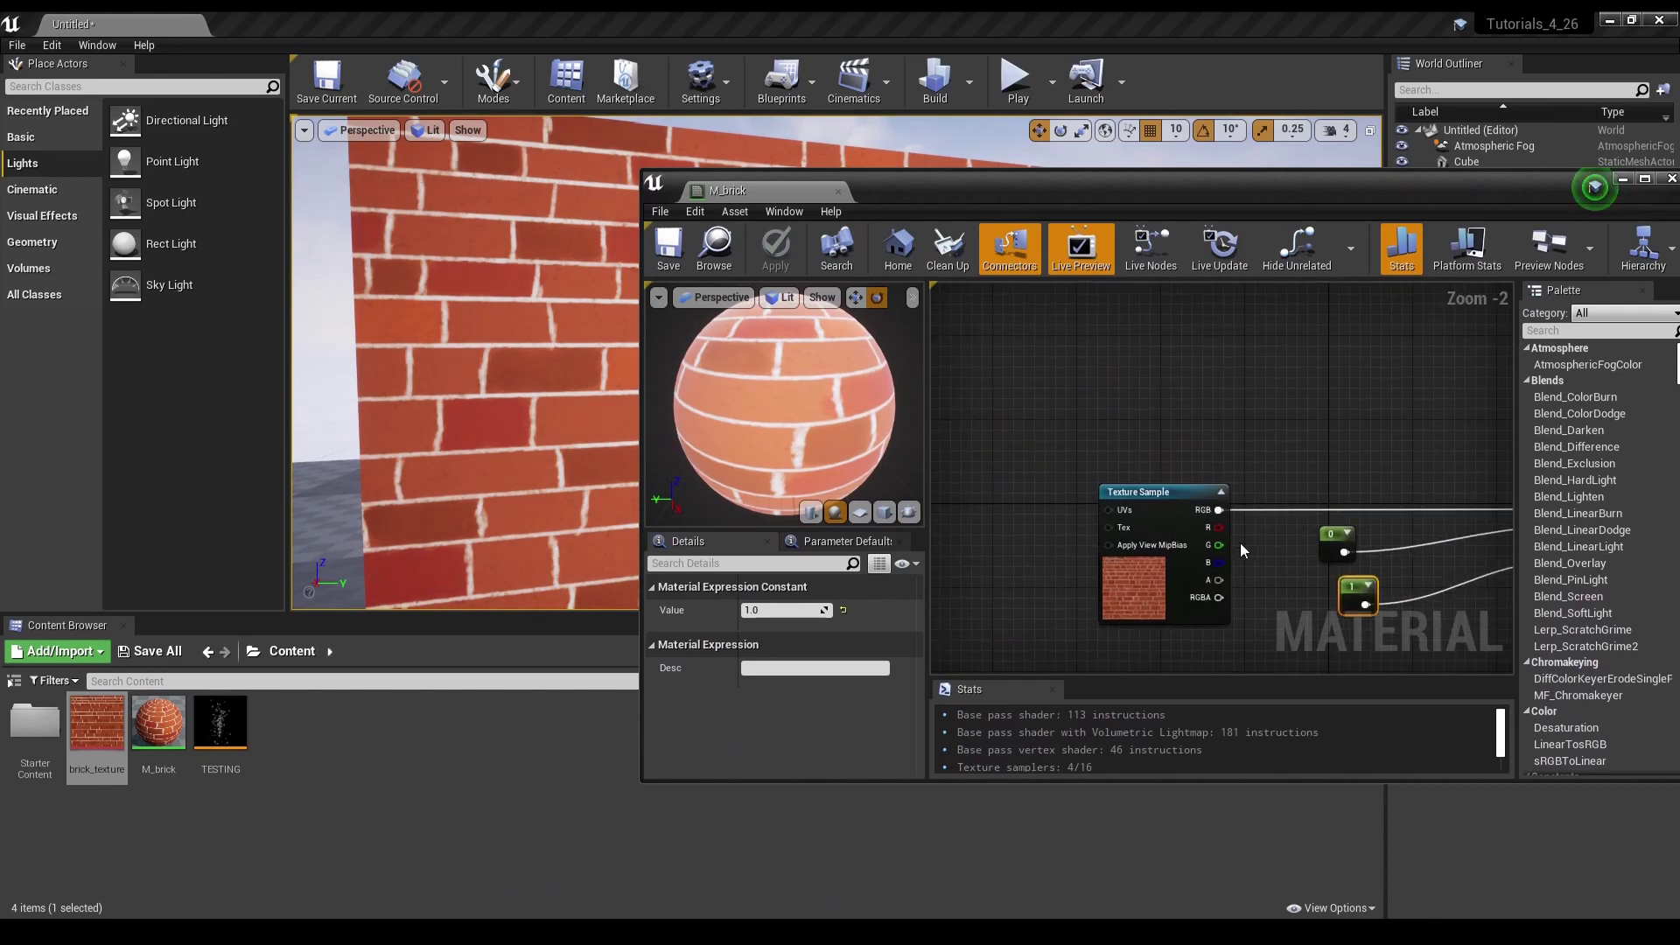
left_click_drag(1537, 181, 1346, 125)
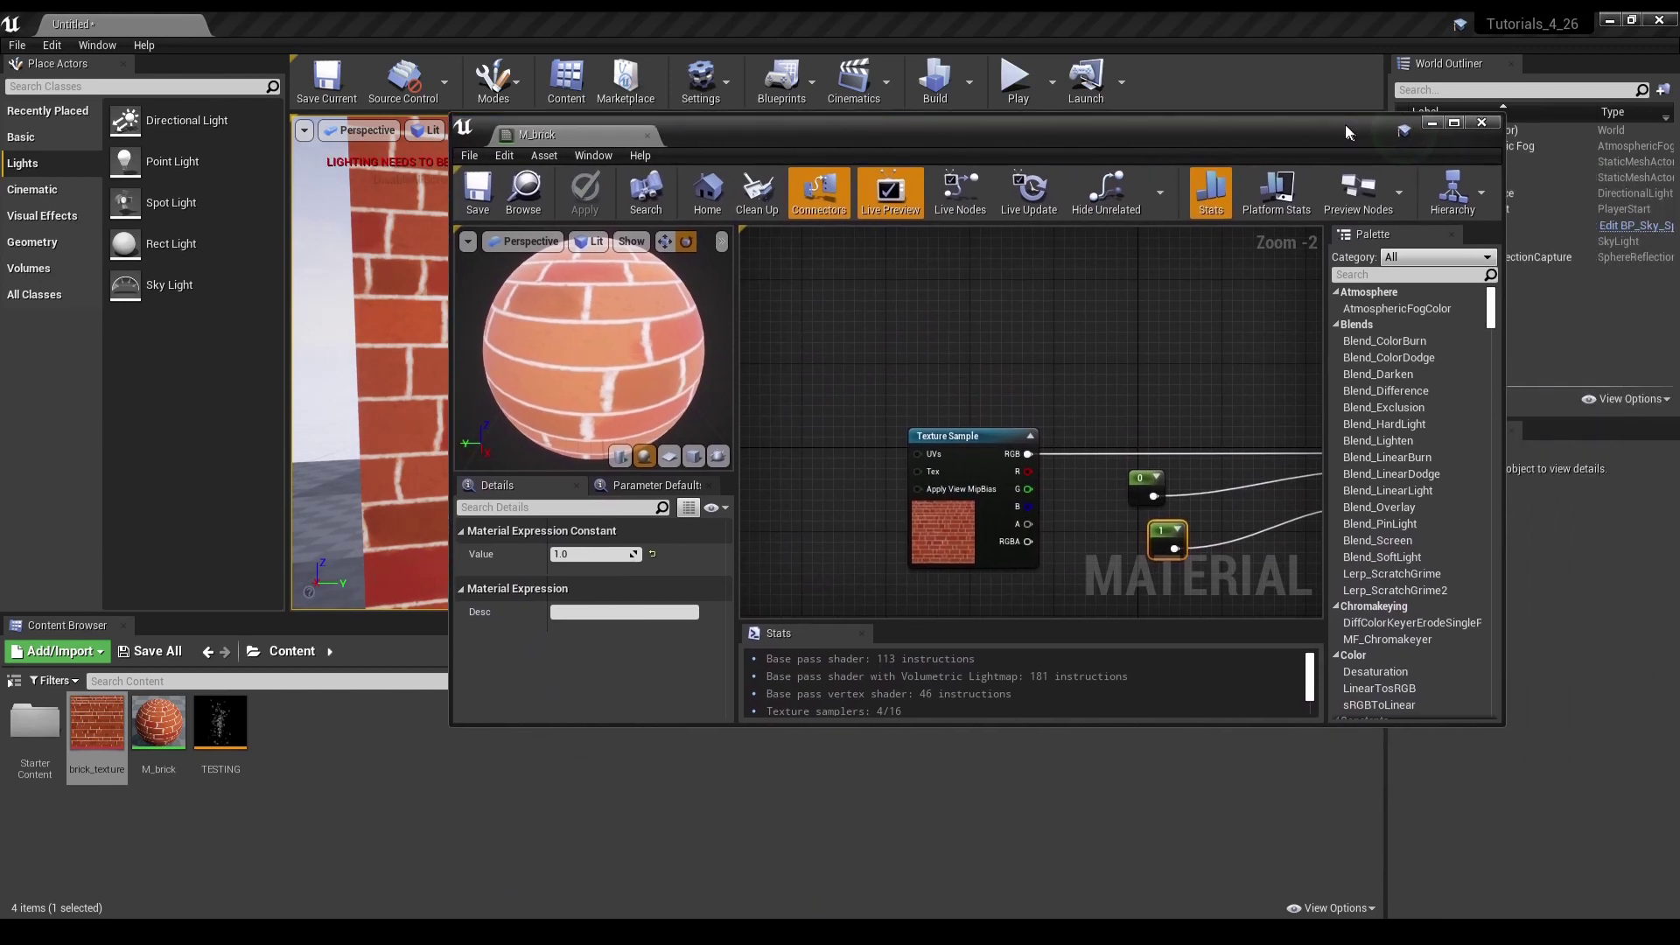
right_click_drag(1098, 587, 933, 427)
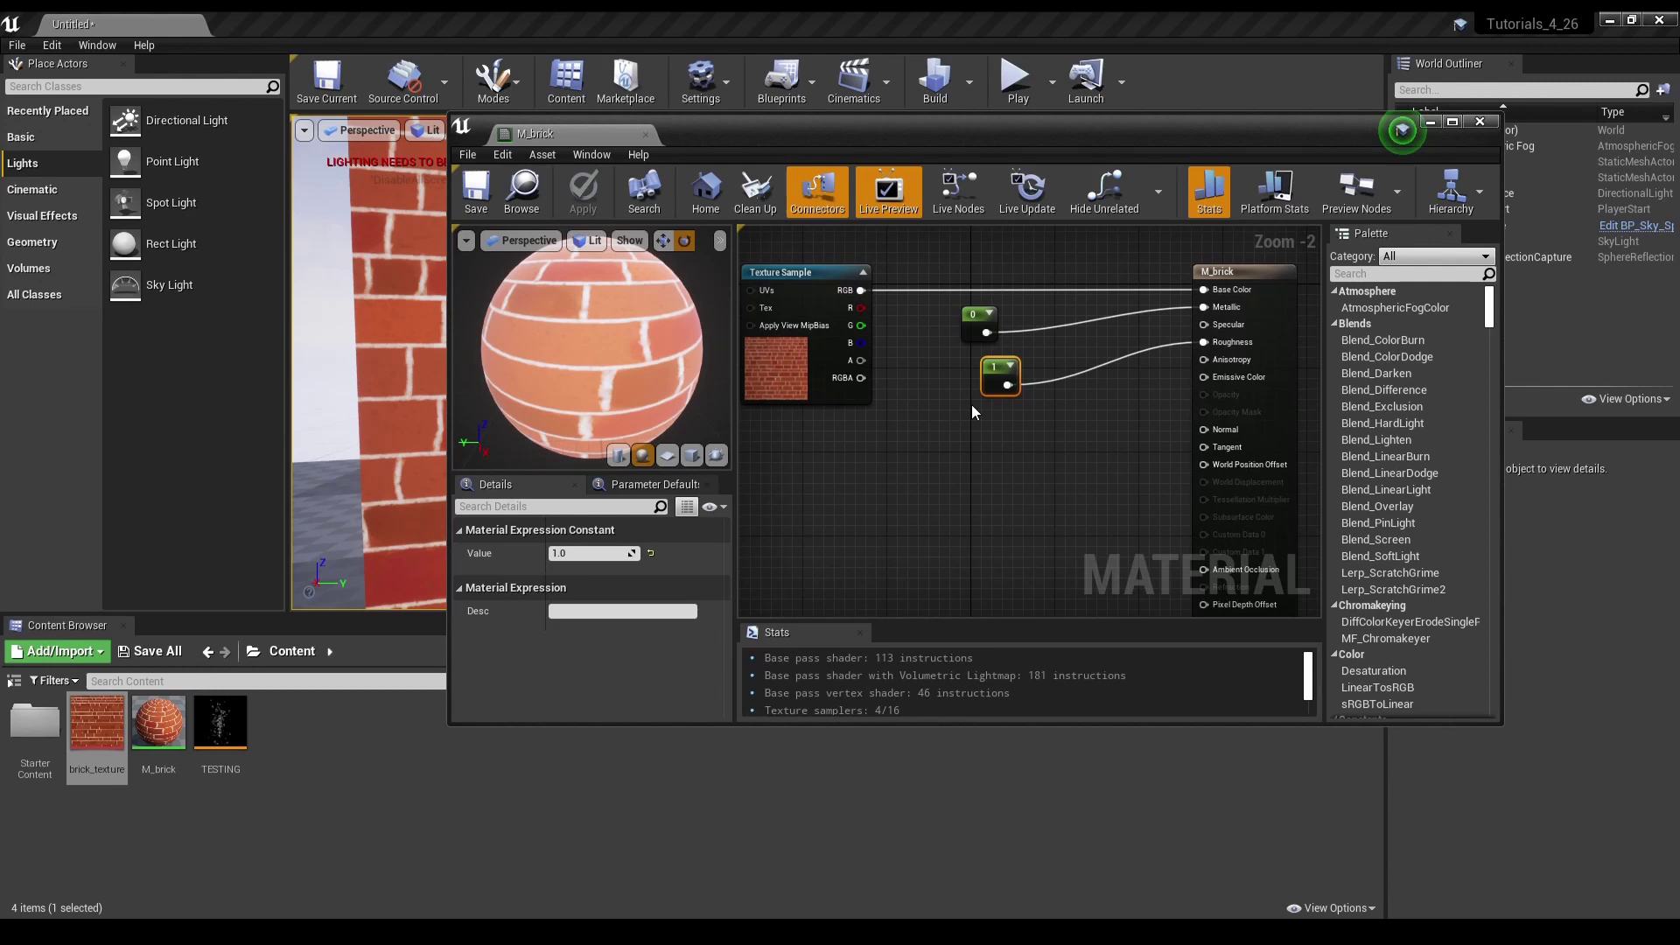
left_click_drag(1003, 374, 908, 536)
mouse_move(944, 411)
right_mouse_down()
mouse_move(995, 430)
mouse_move(982, 417)
right_mouse_up()
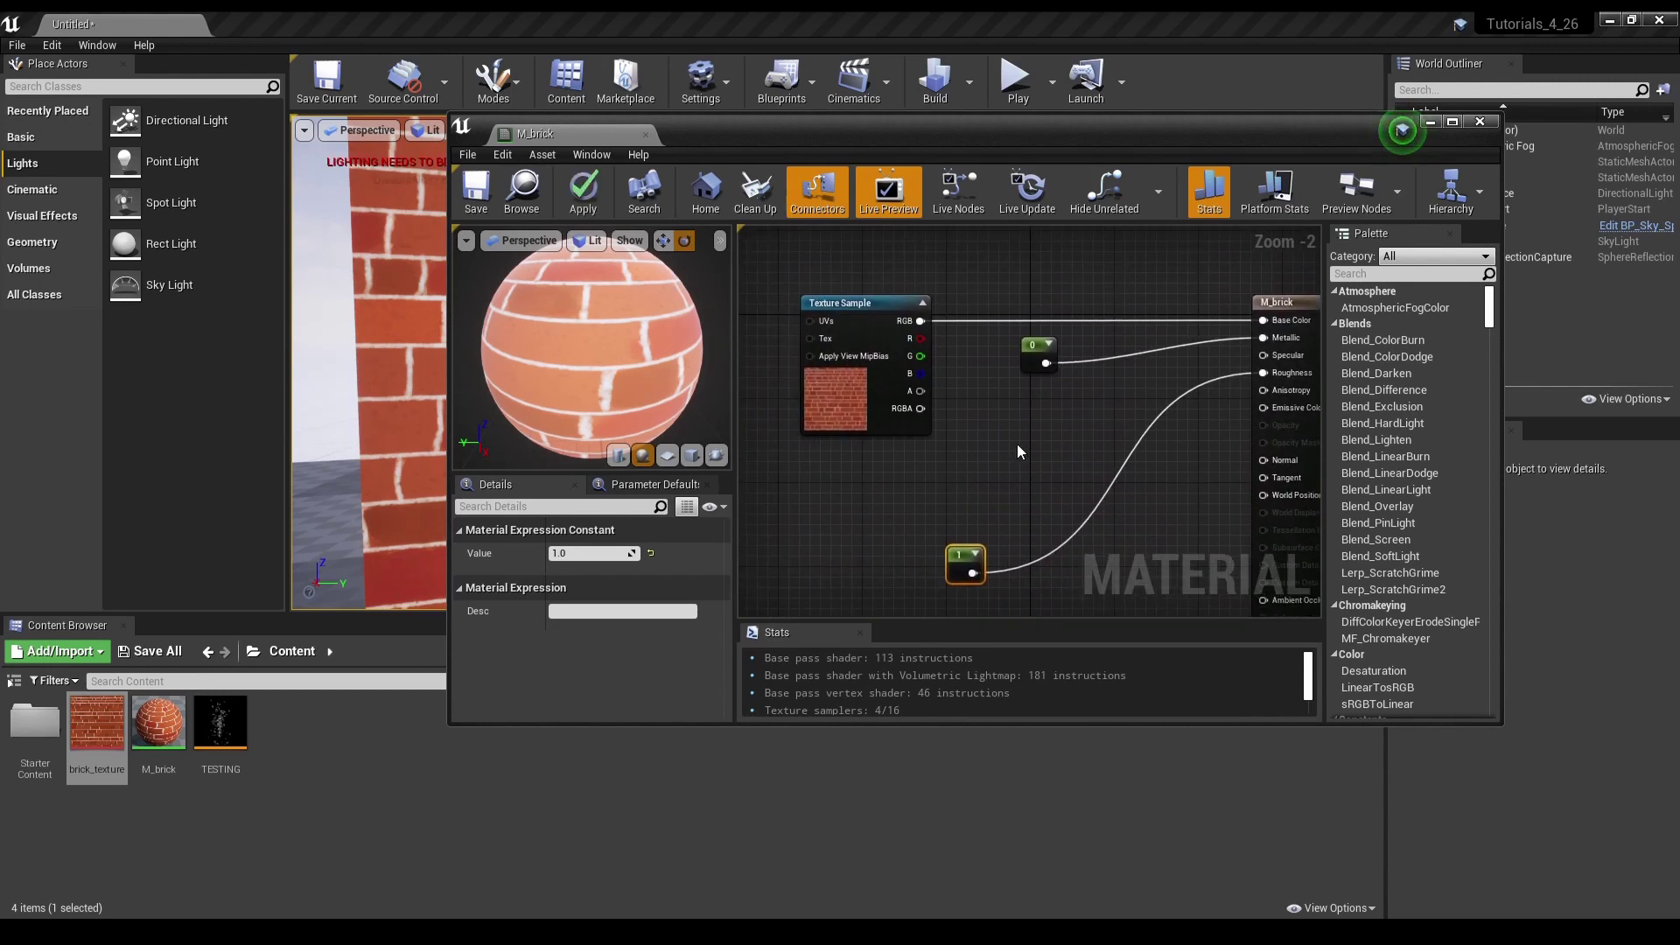
- Add a Multiply node fed by the texture RGB on input A, and save
right_click(982, 426)
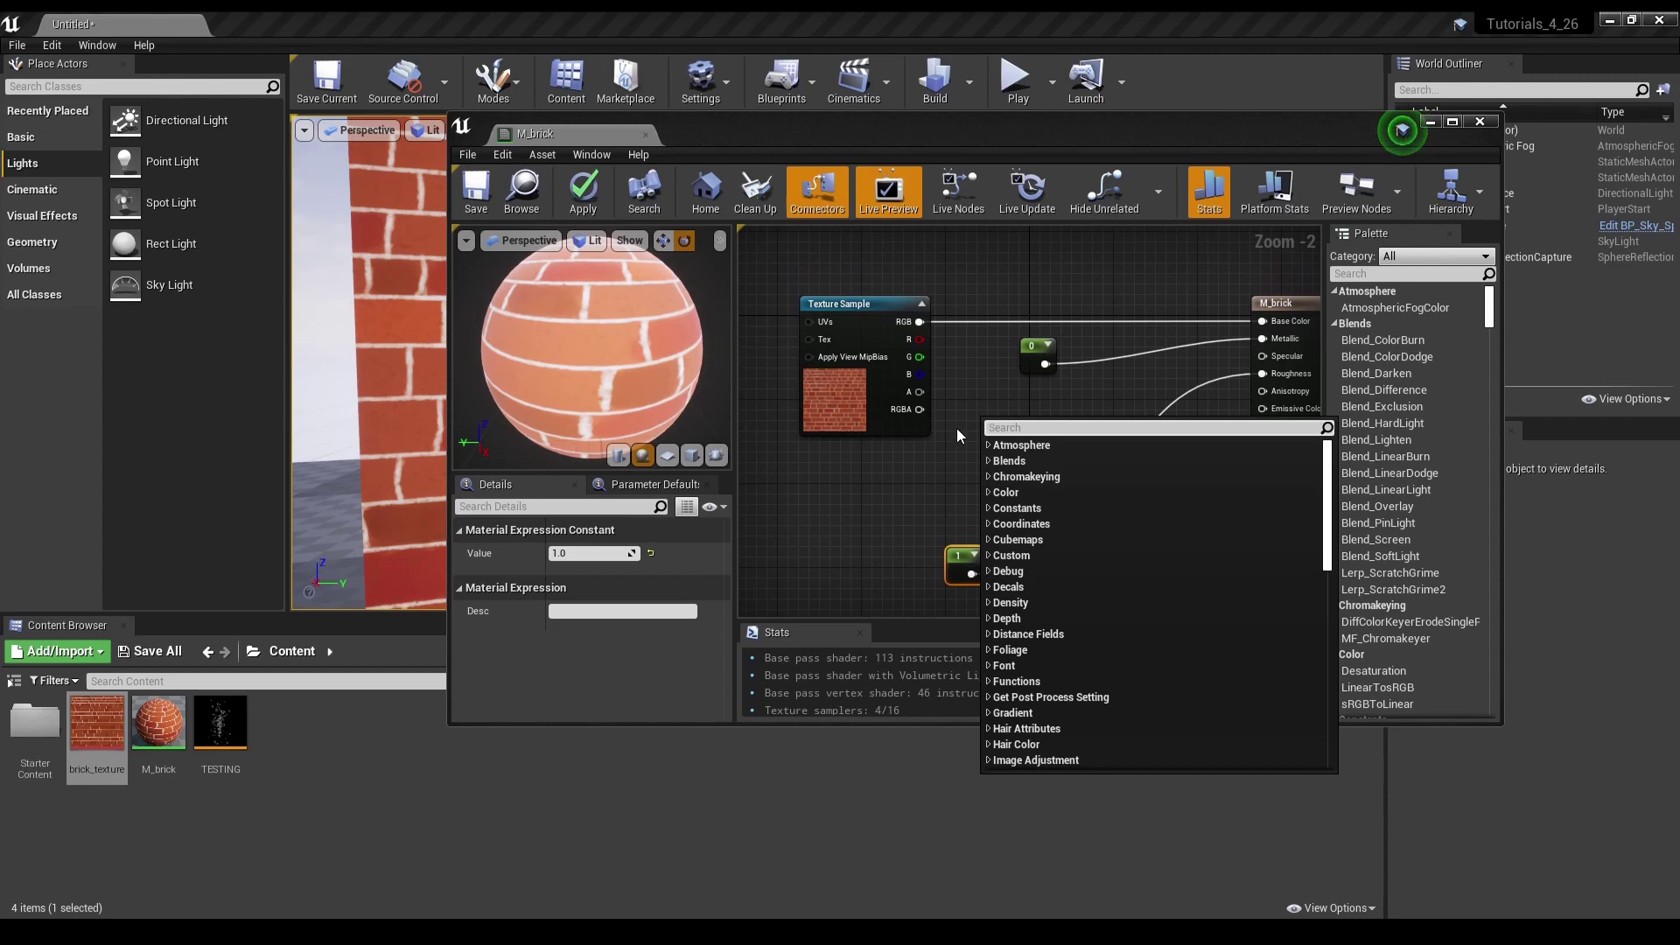
type("mul")
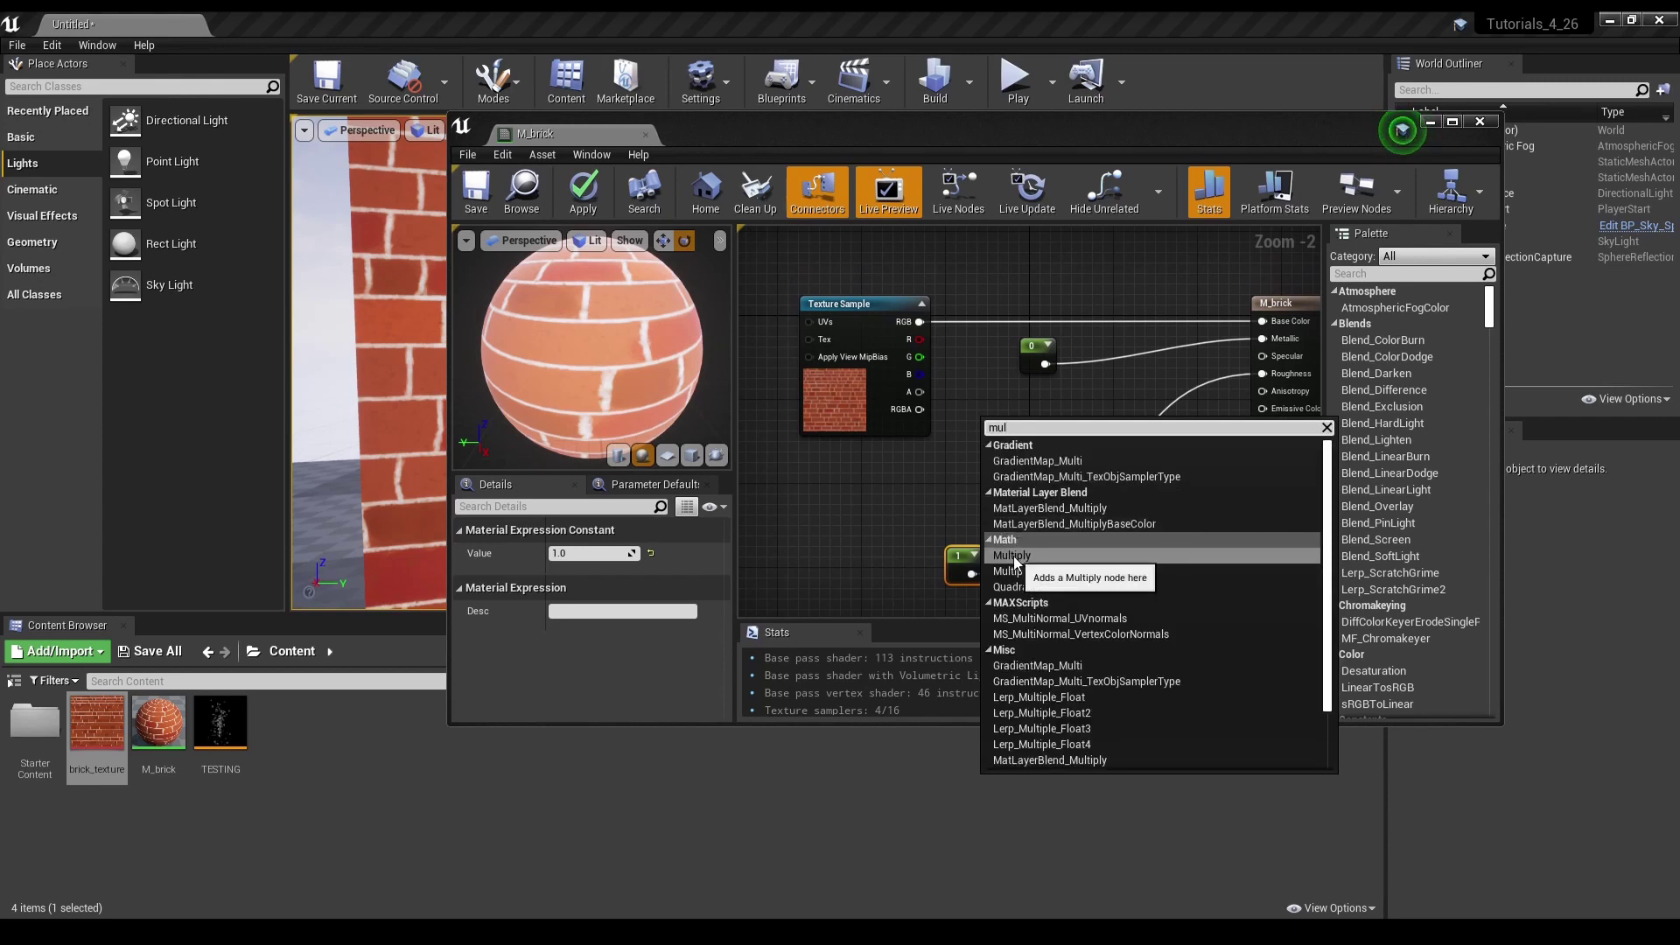
left_click(1015, 556)
left_click_drag(1030, 429, 1070, 423)
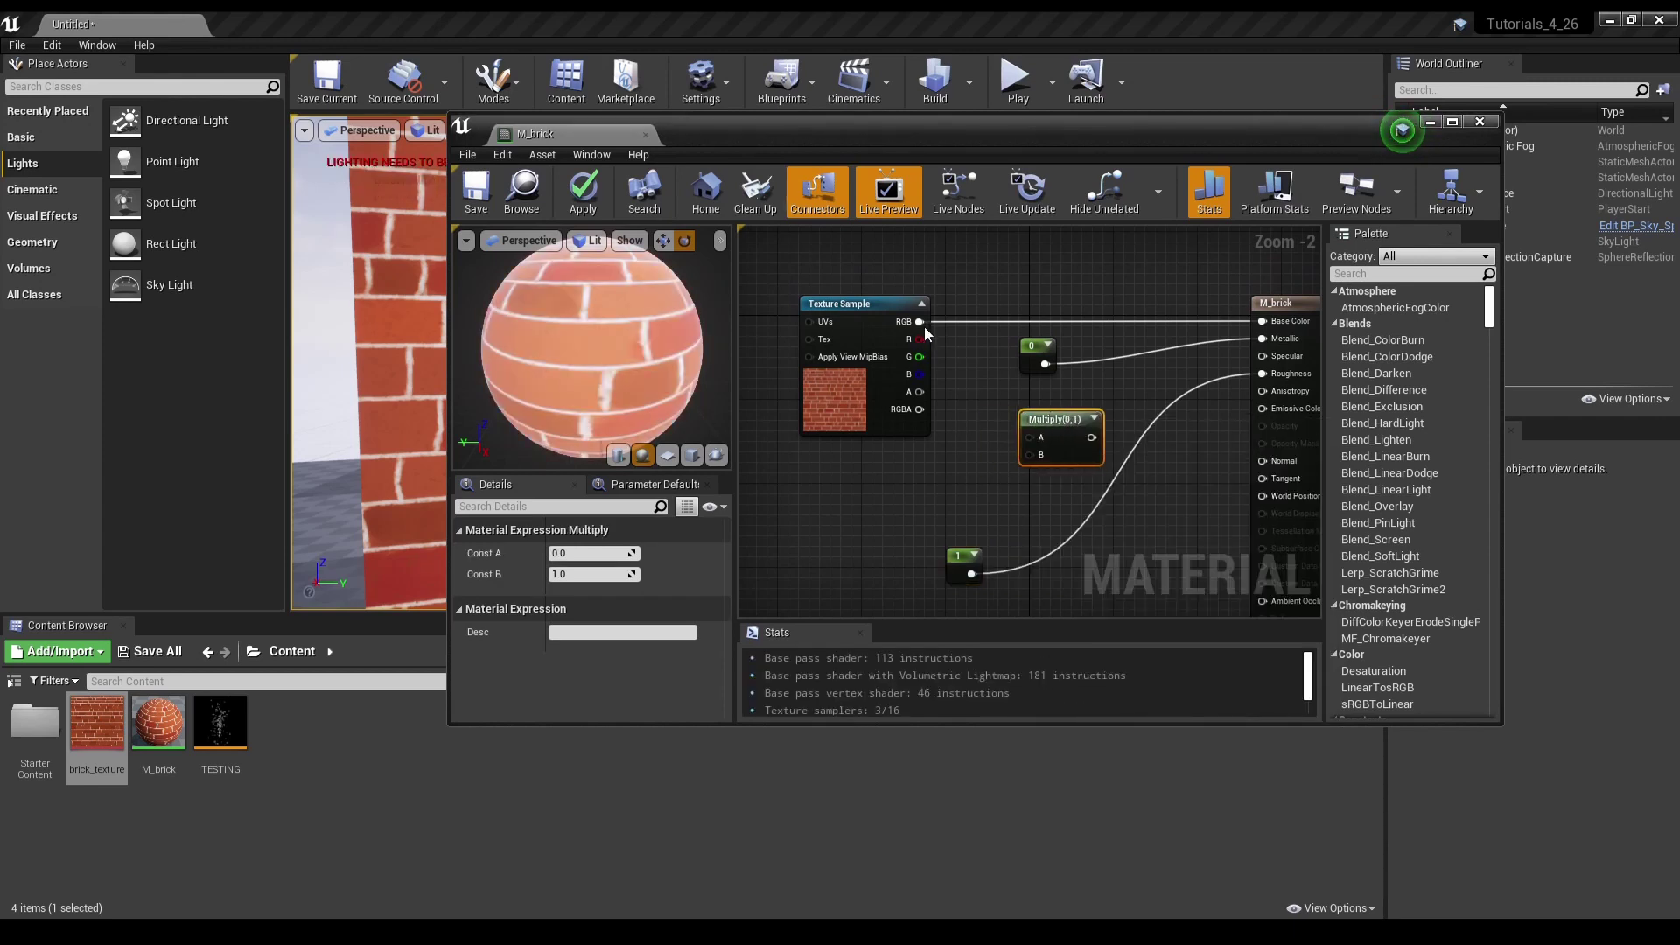
left_click_drag(920, 322, 1038, 438)
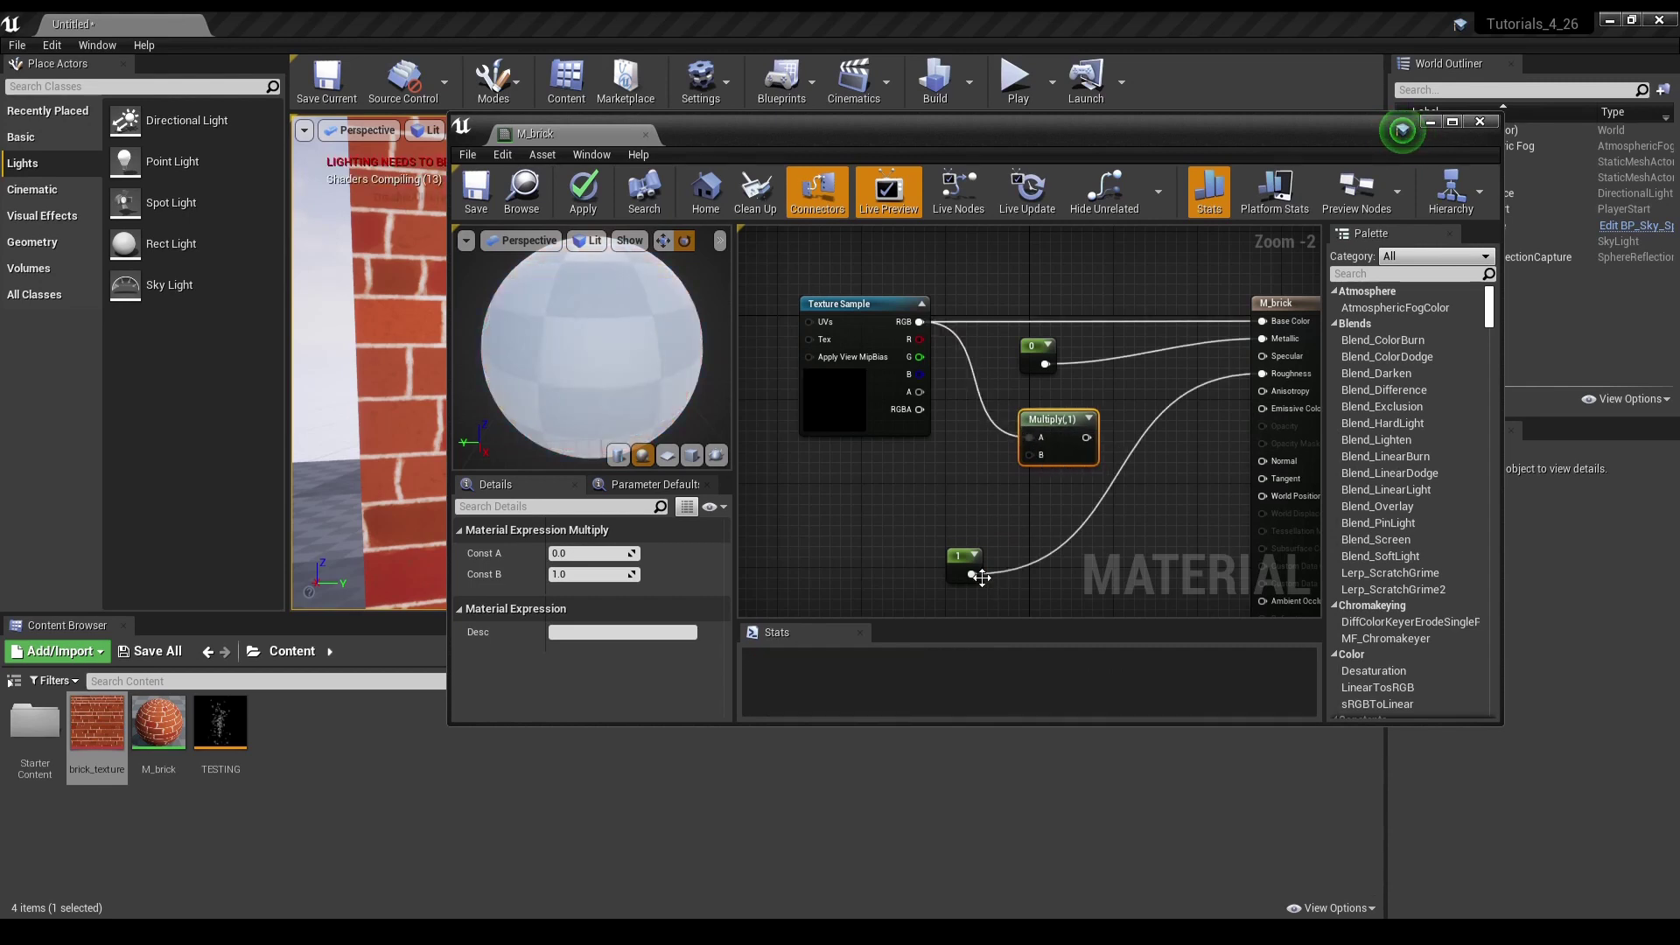
mouse_move(972, 574)
left_mouse_down()
mouse_move(1031, 456)
mouse_move(1263, 374)
left_mouse_up()
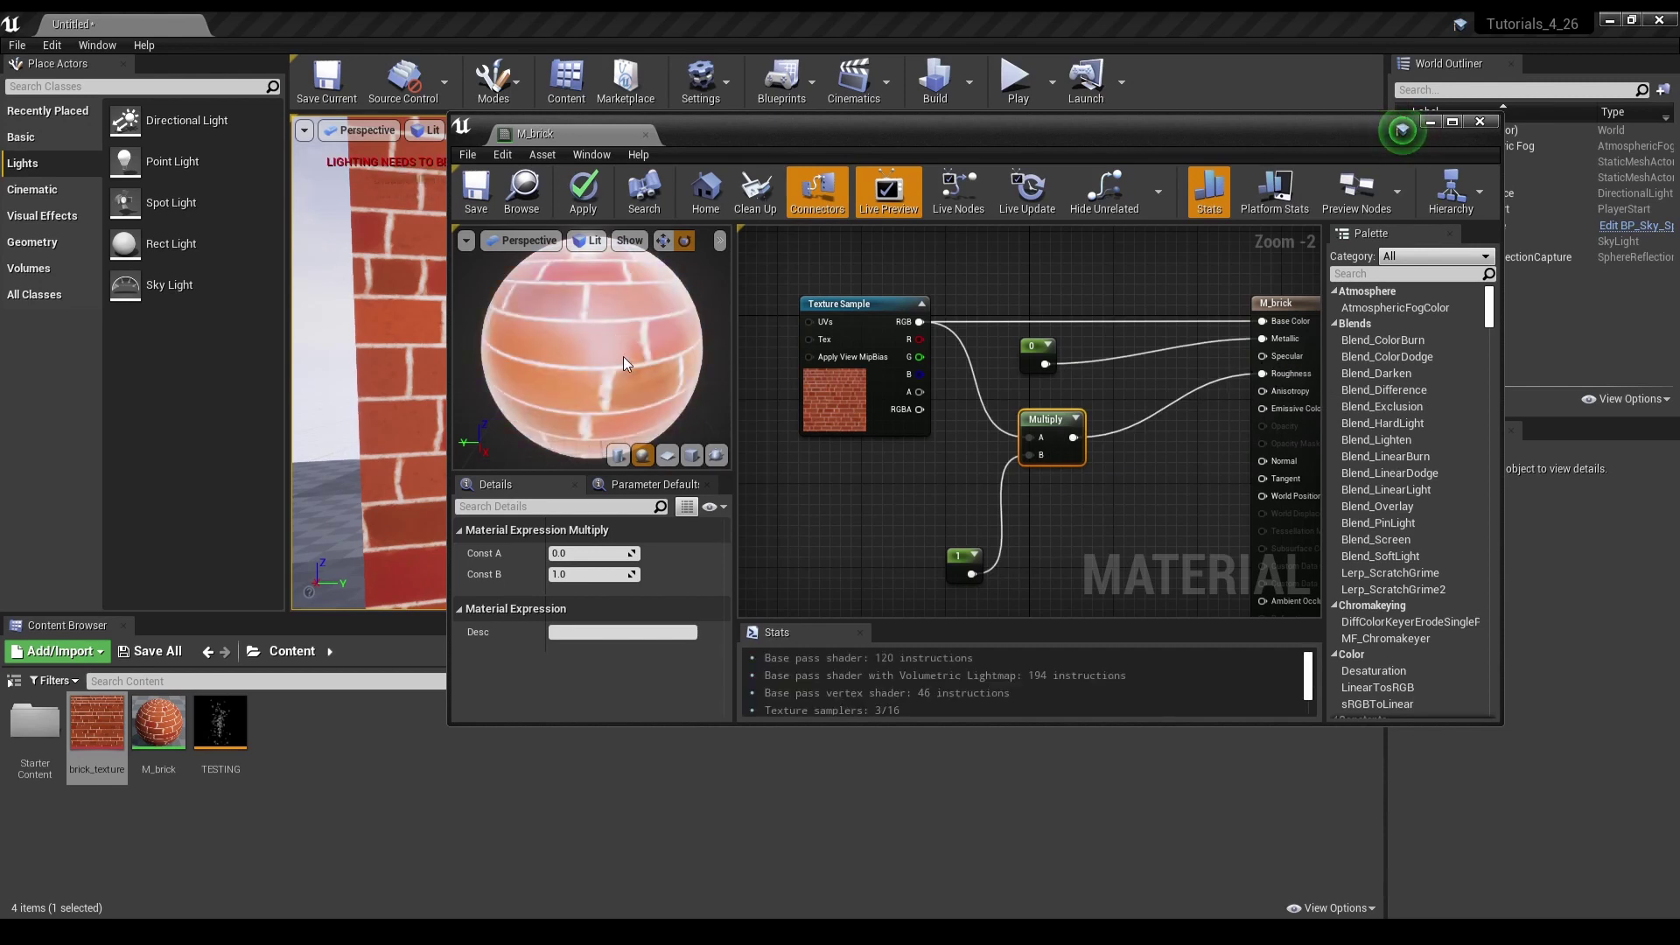
left_click(475, 193)
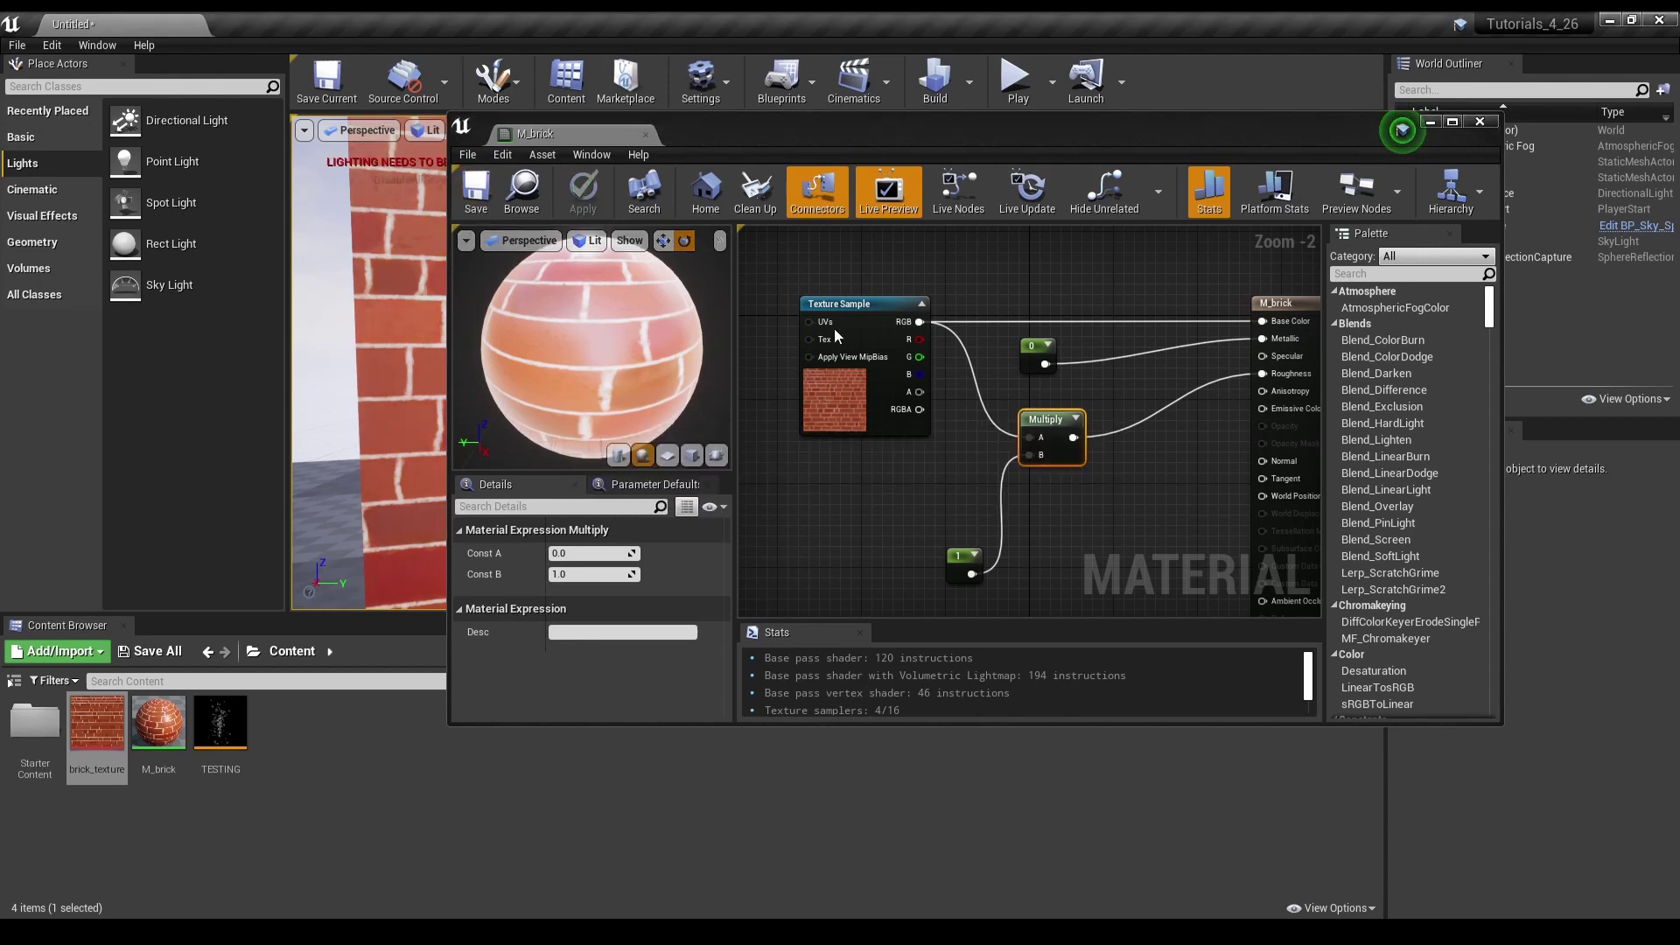
- Set the constant to 0.8, save, then change its value to 1
left_click_drag(1207, 125, 1414, 164)
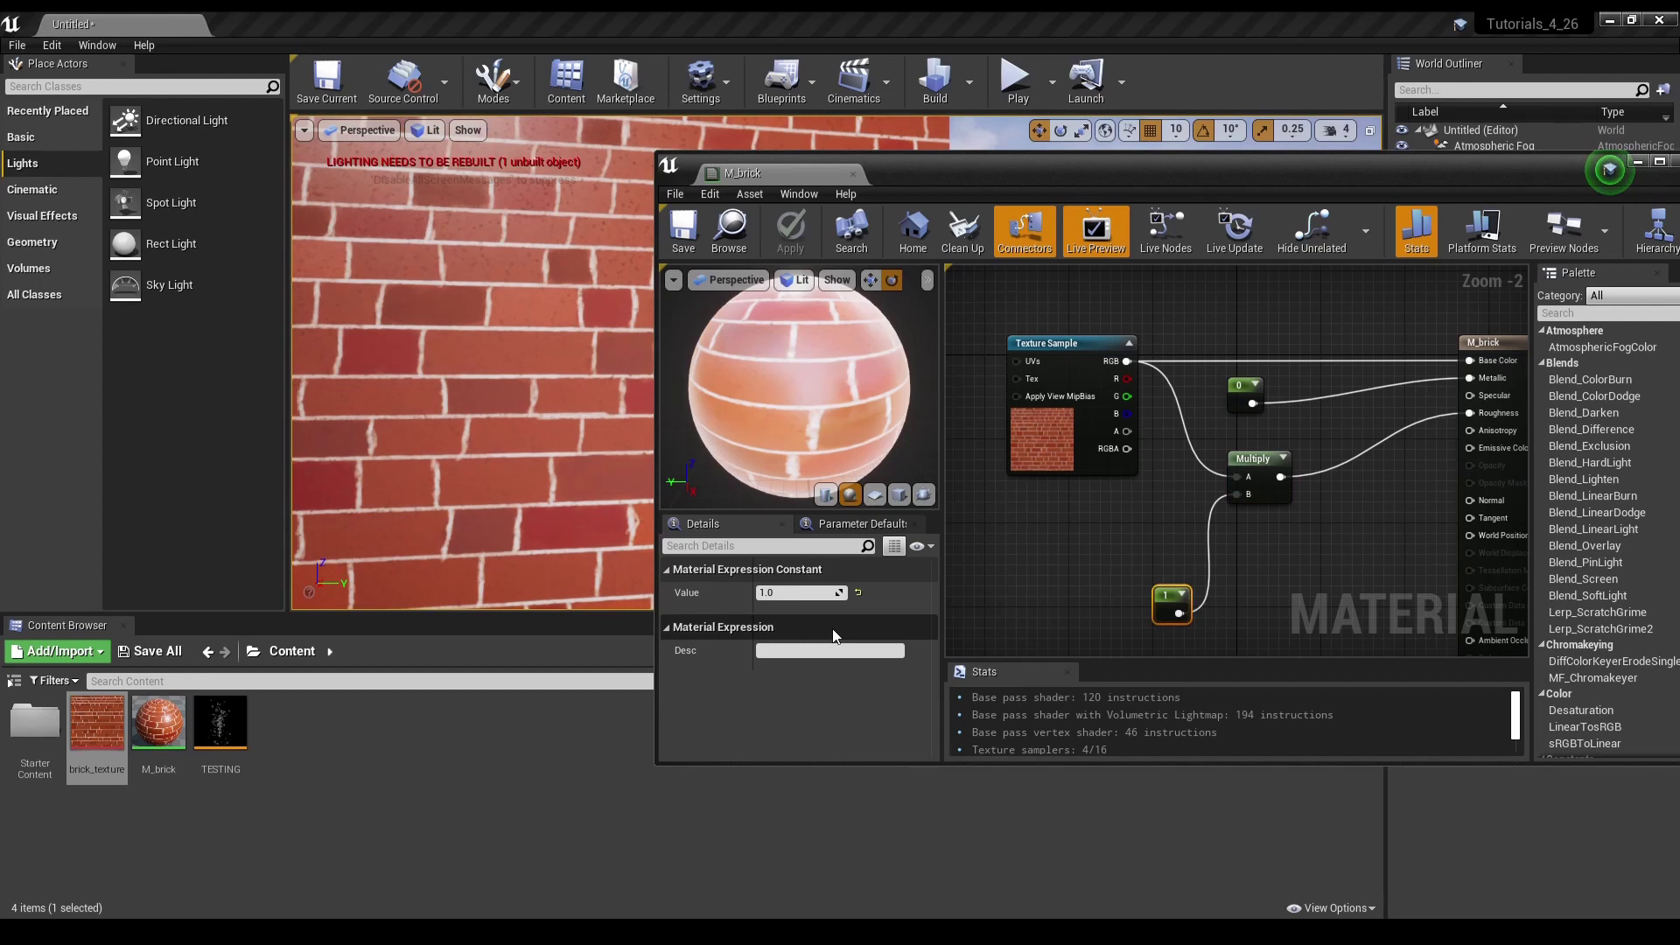
left_click(794, 592)
type("0.8")
key("Return")
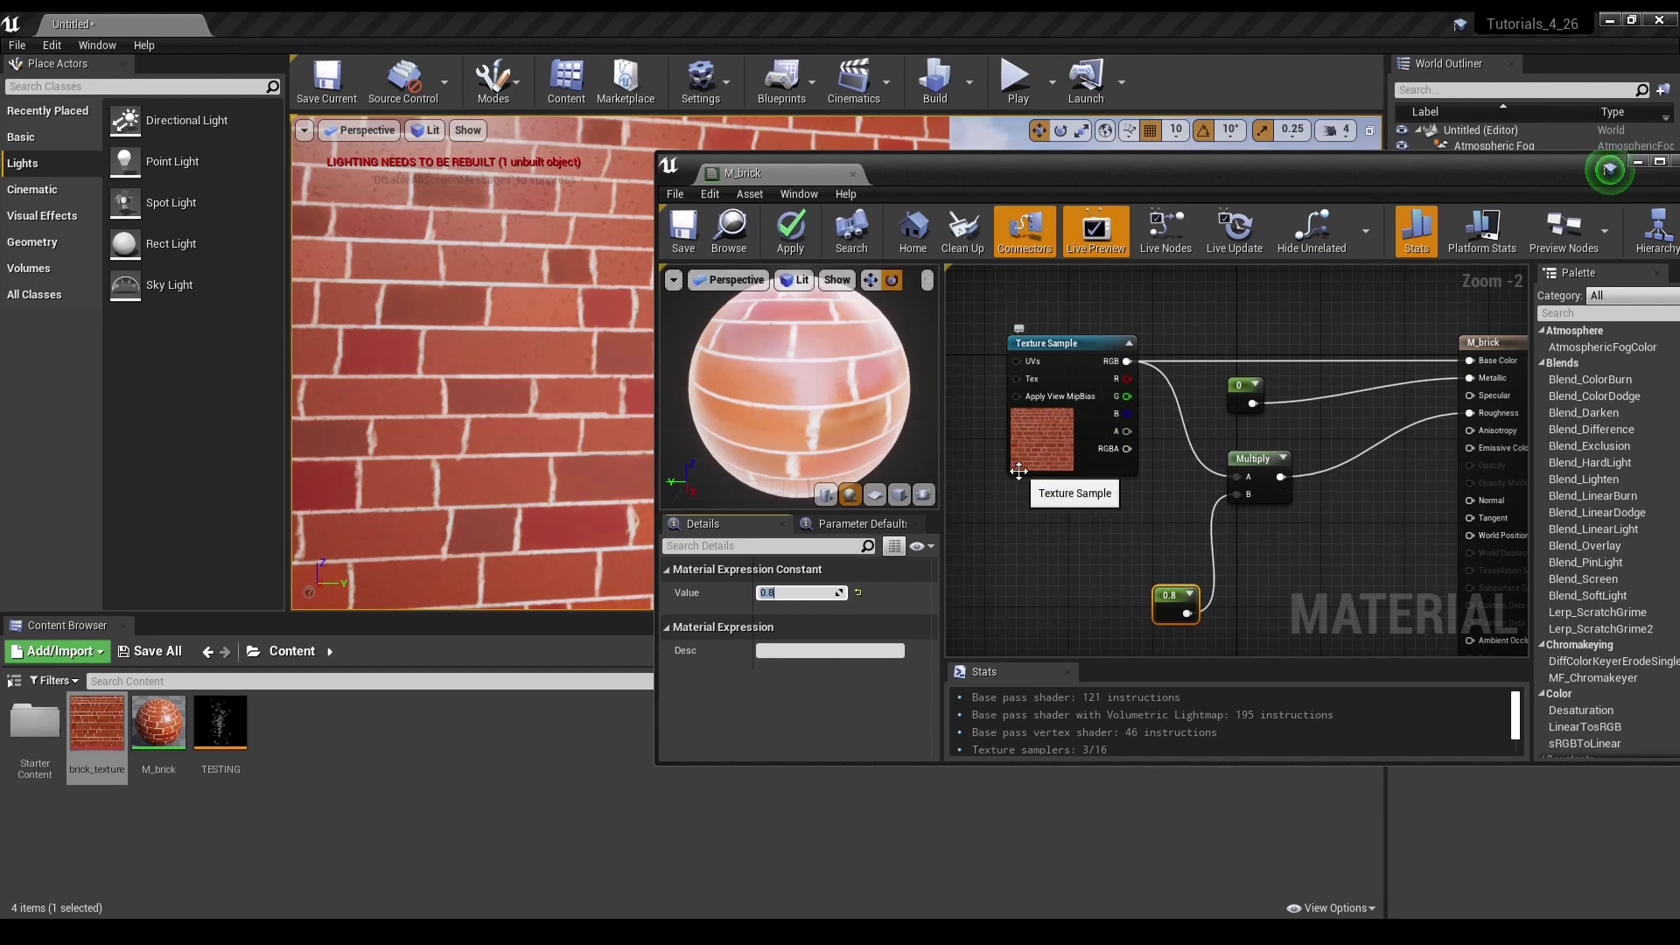
left_click(1263, 480)
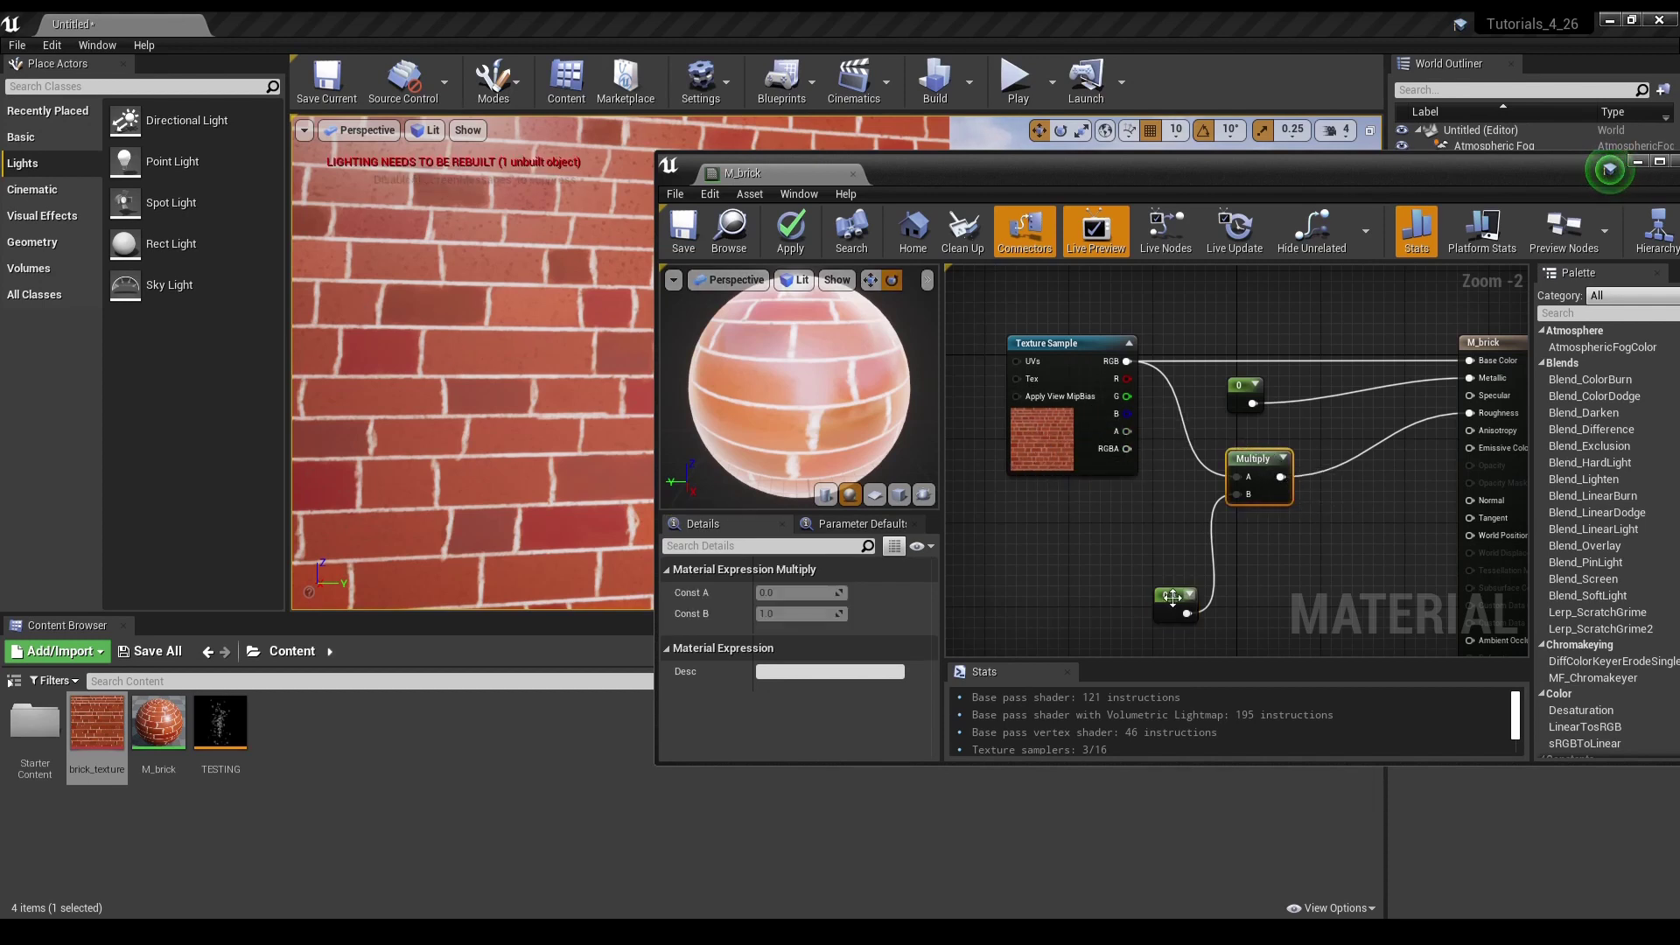
left_click(690, 243)
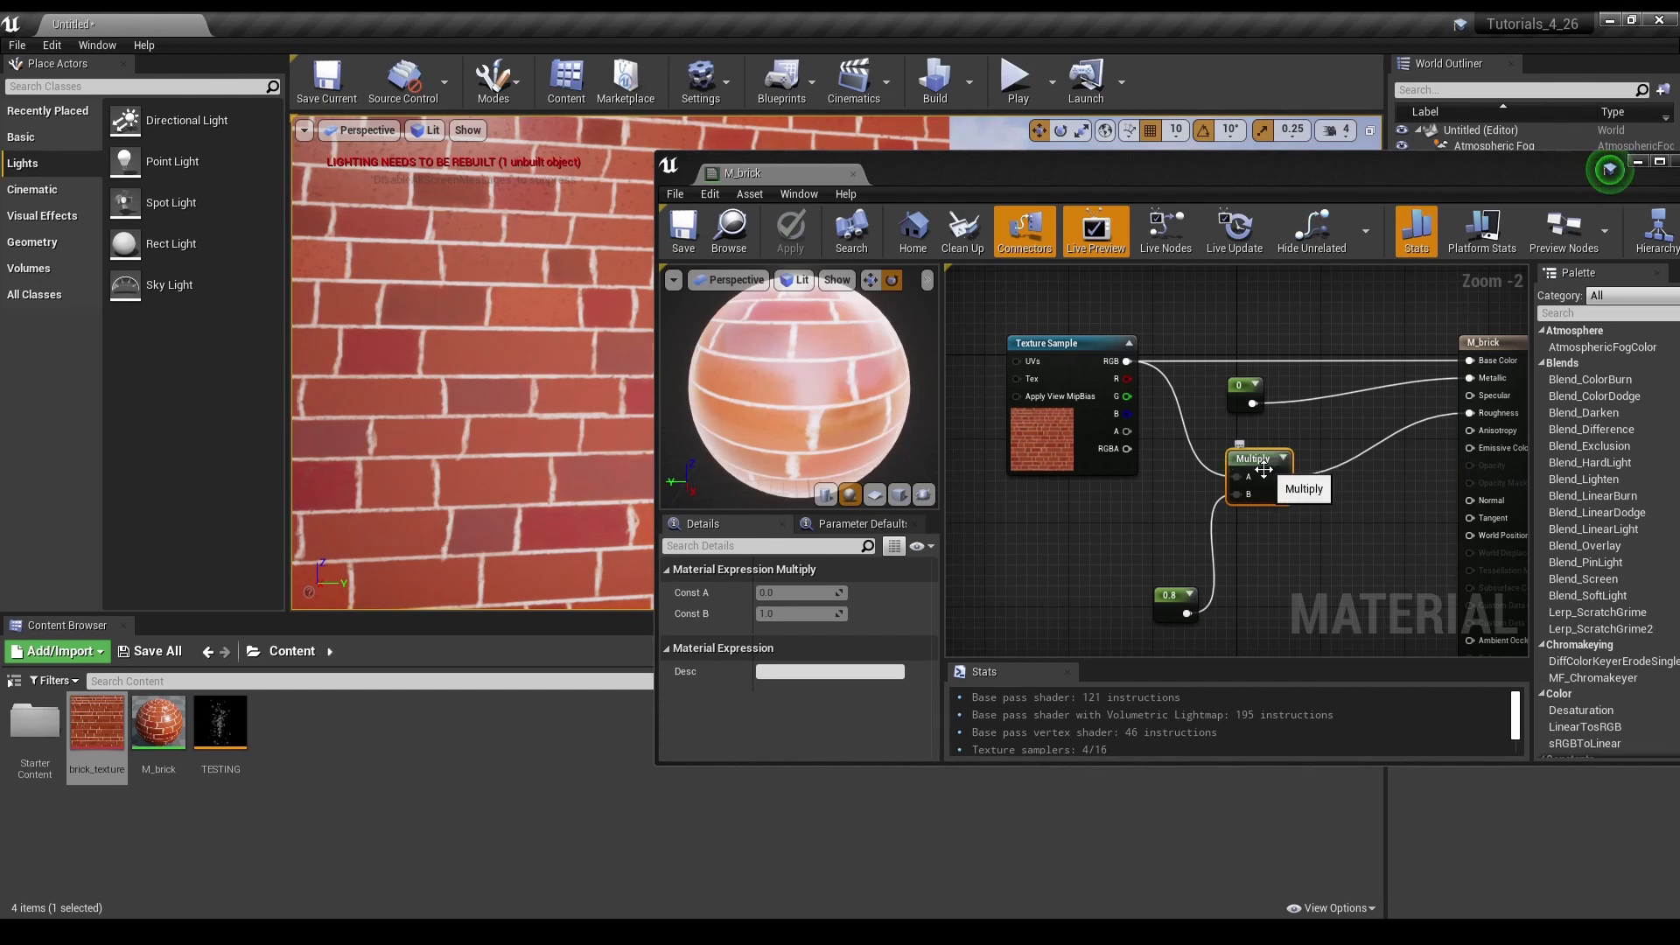
left_click_drag(1256, 466, 1244, 448)
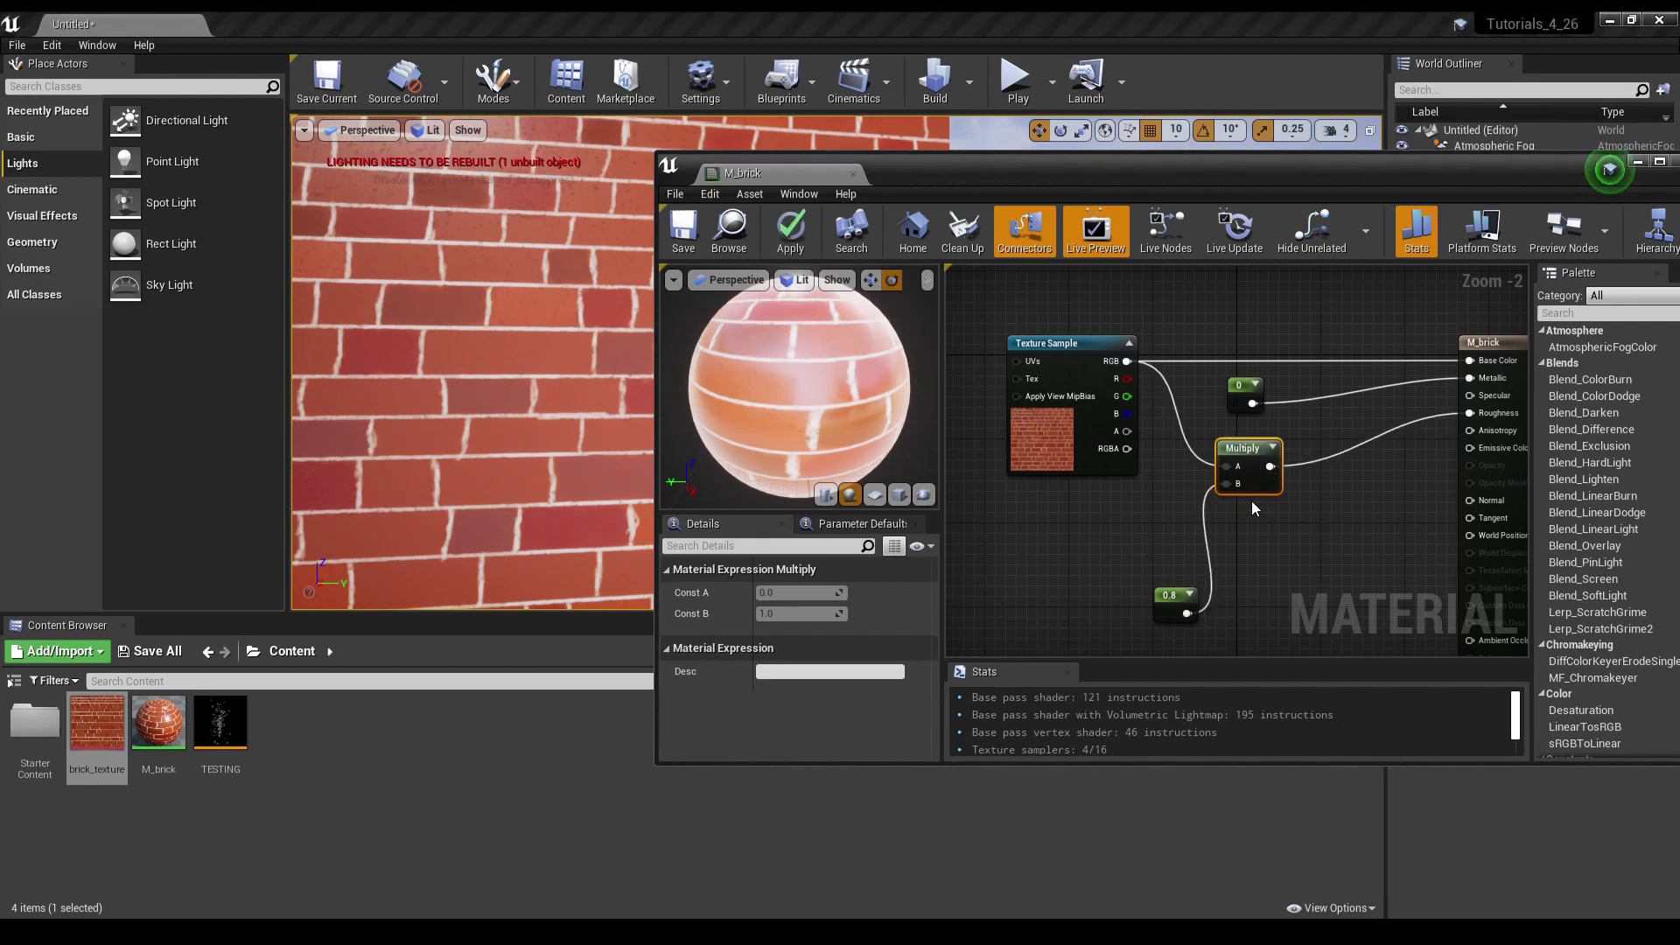
left_click(1173, 601)
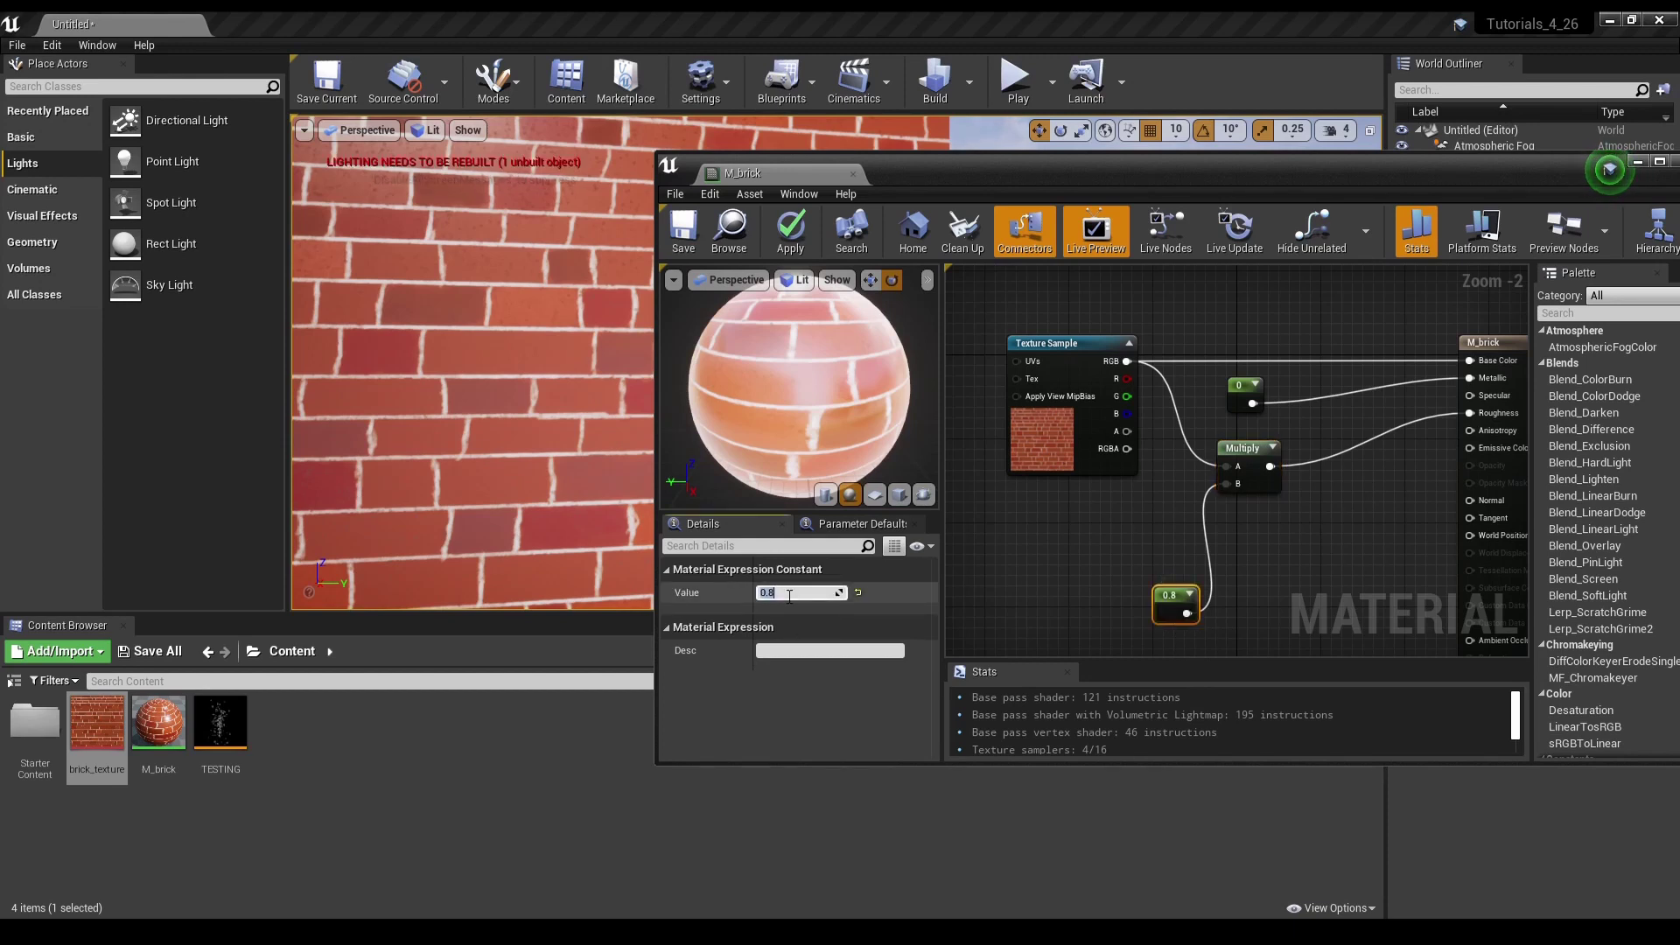
type("1")
key("Return")
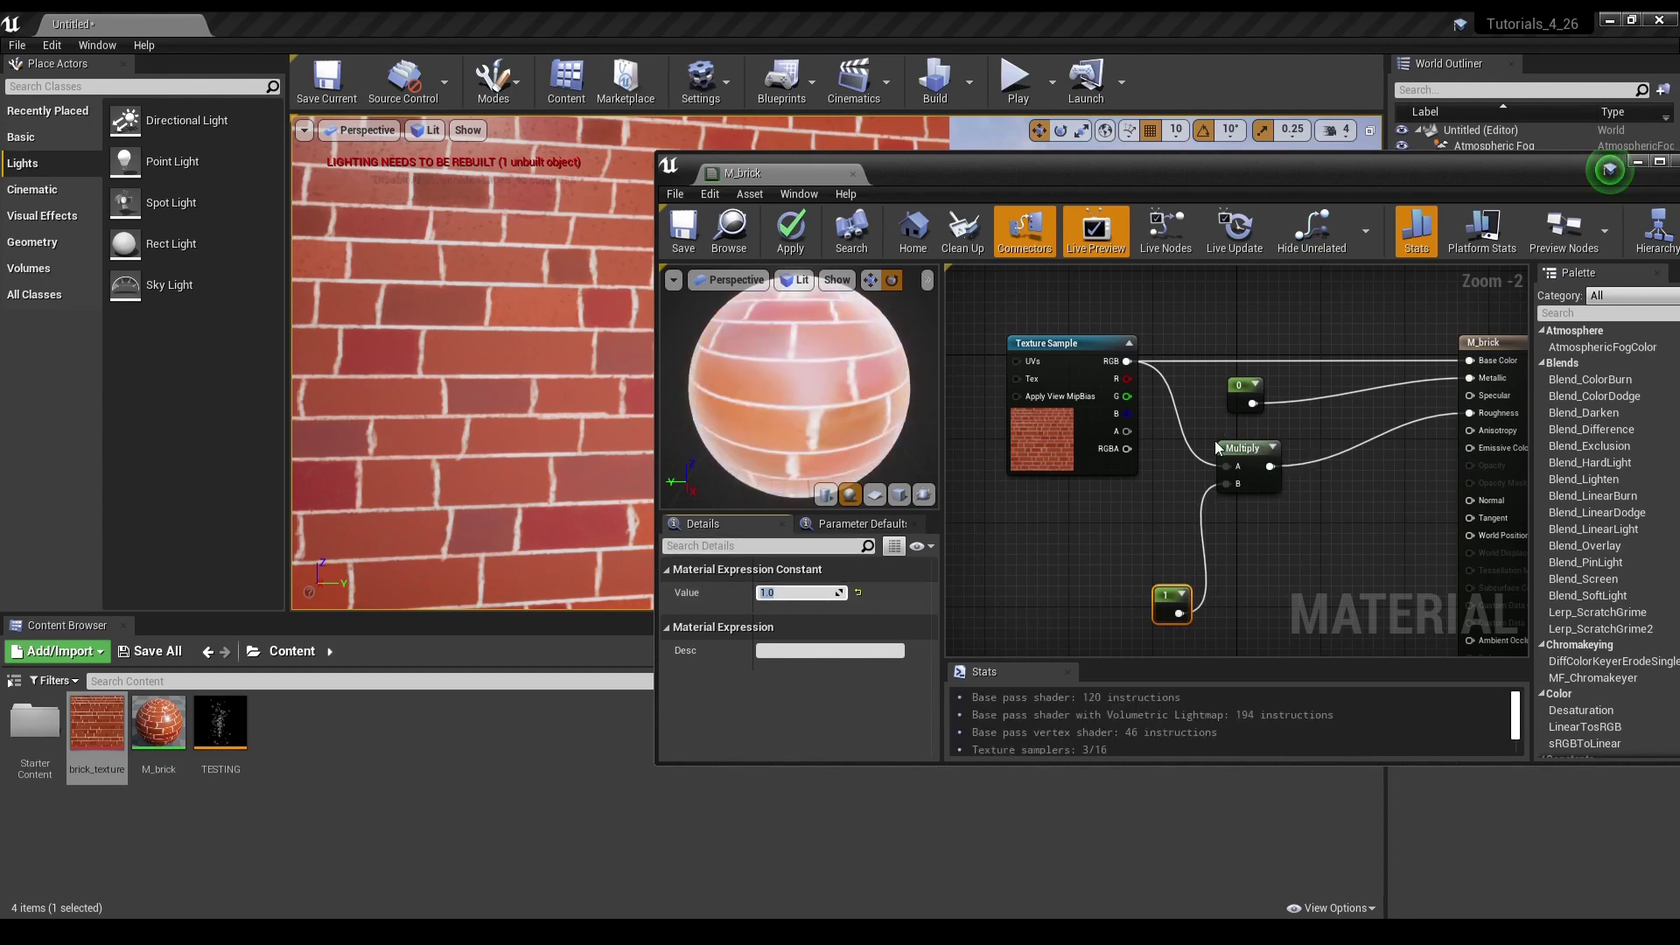
- Delete the Multiply node and wire the constant 1 into Roughness
left_click(1242, 453)
key("Delete")
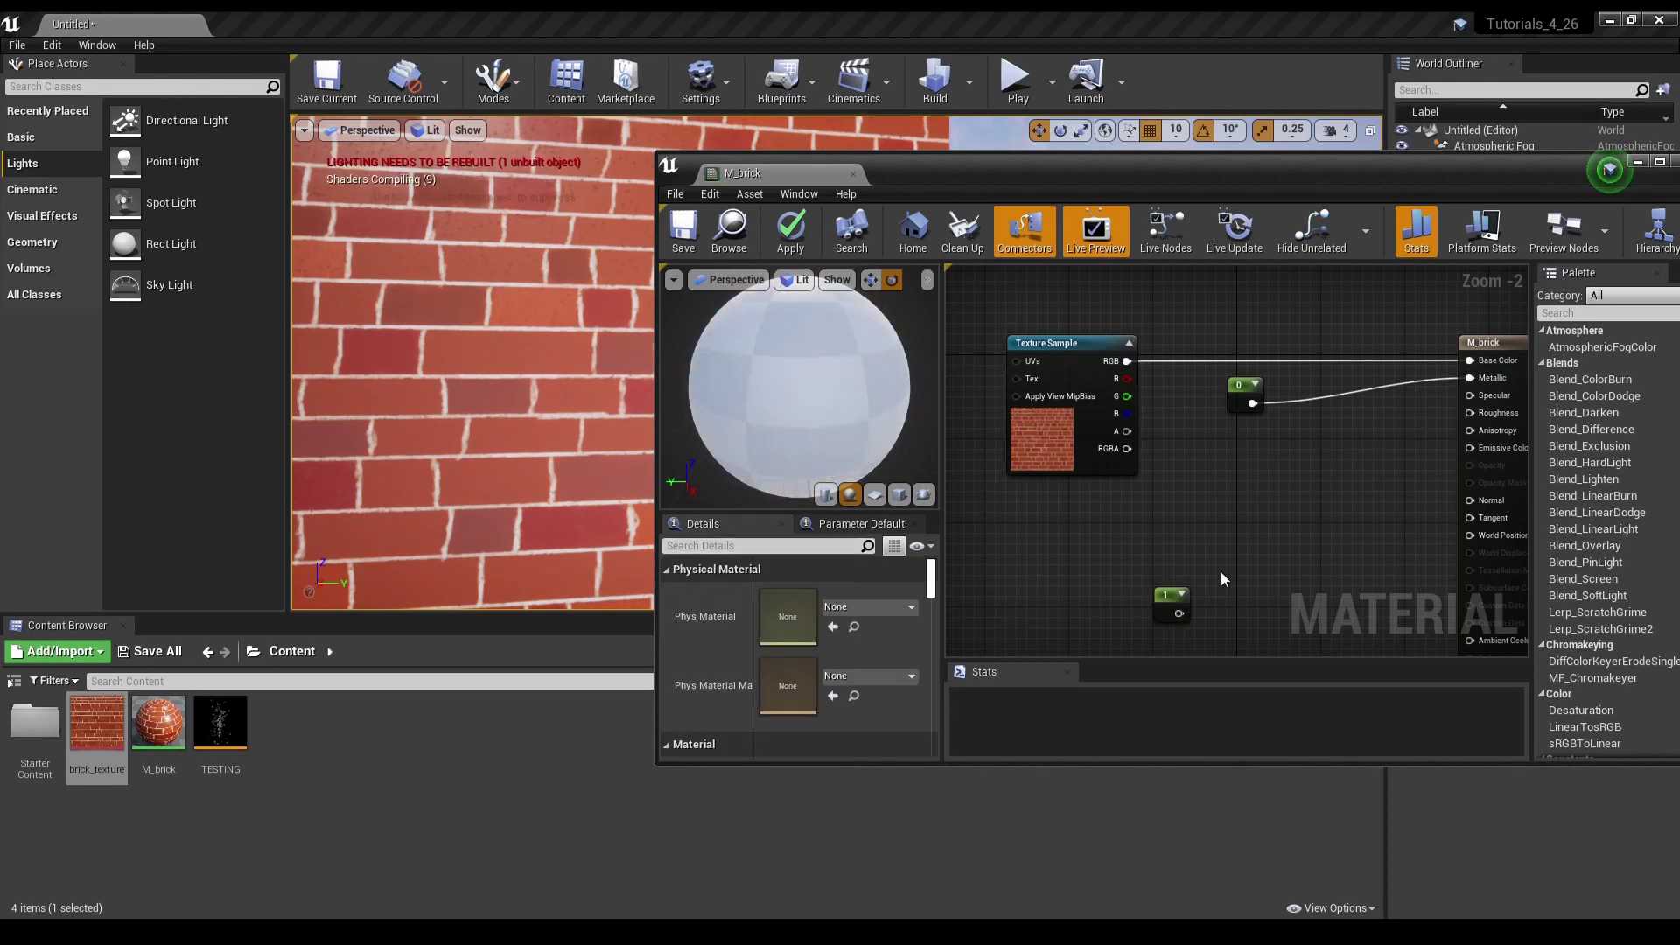
mouse_move(1161, 584)
left_mouse_down()
mouse_move(1238, 440)
mouse_move(1474, 413)
left_mouse_up()
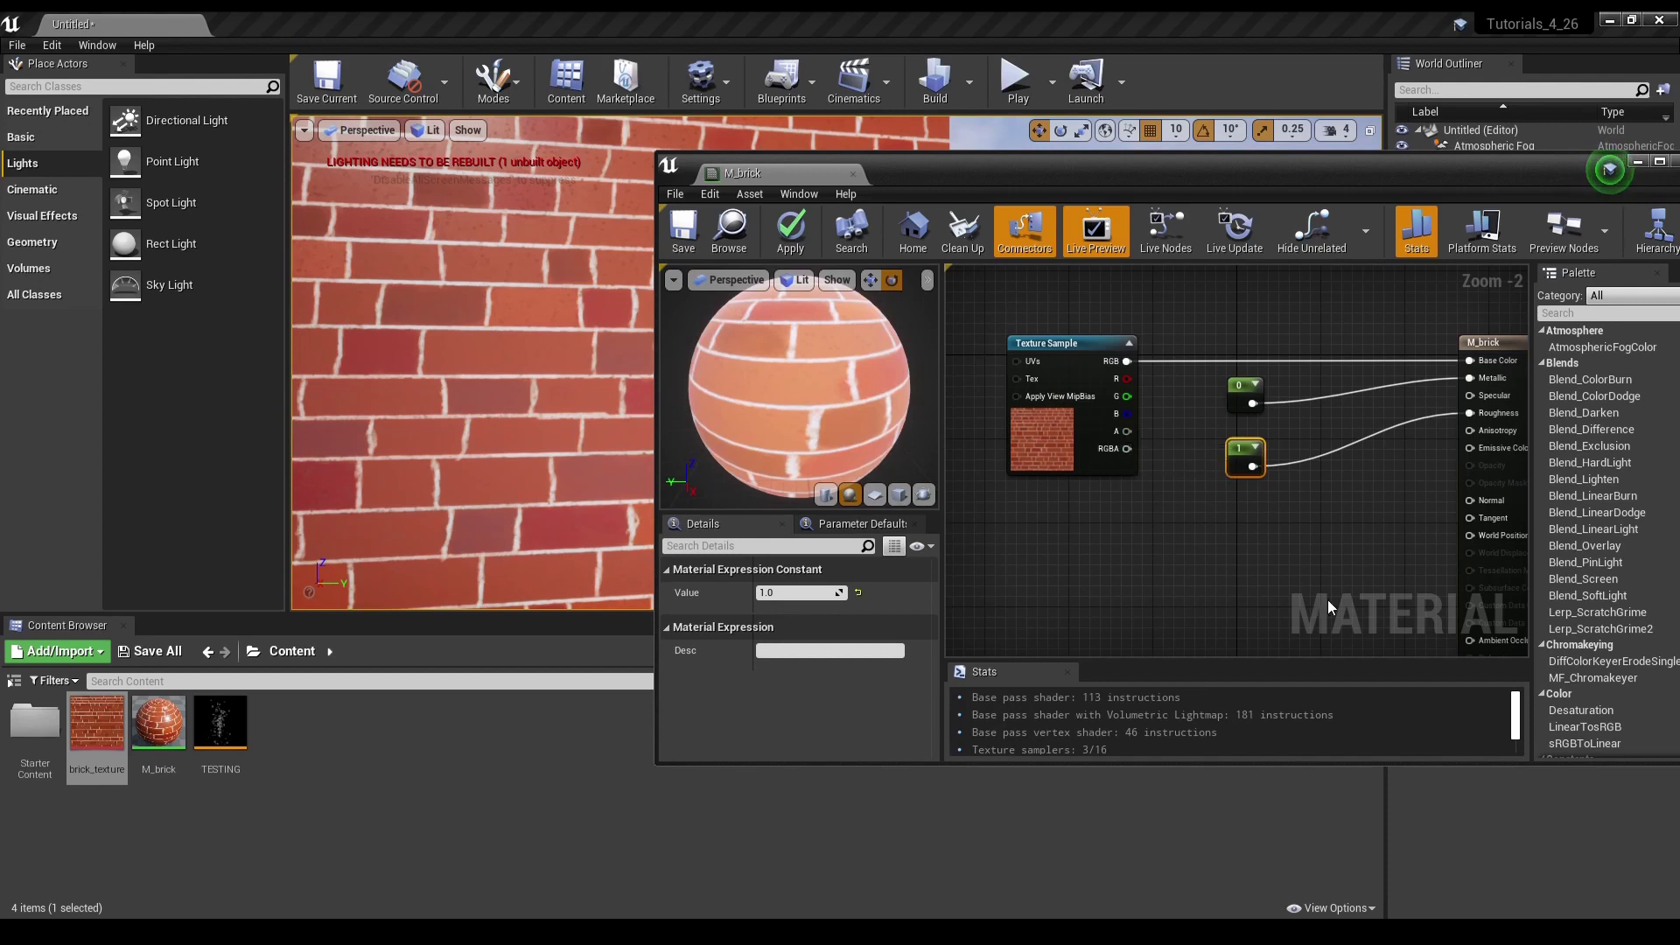
right_click_drag(1329, 607, 1310, 561)
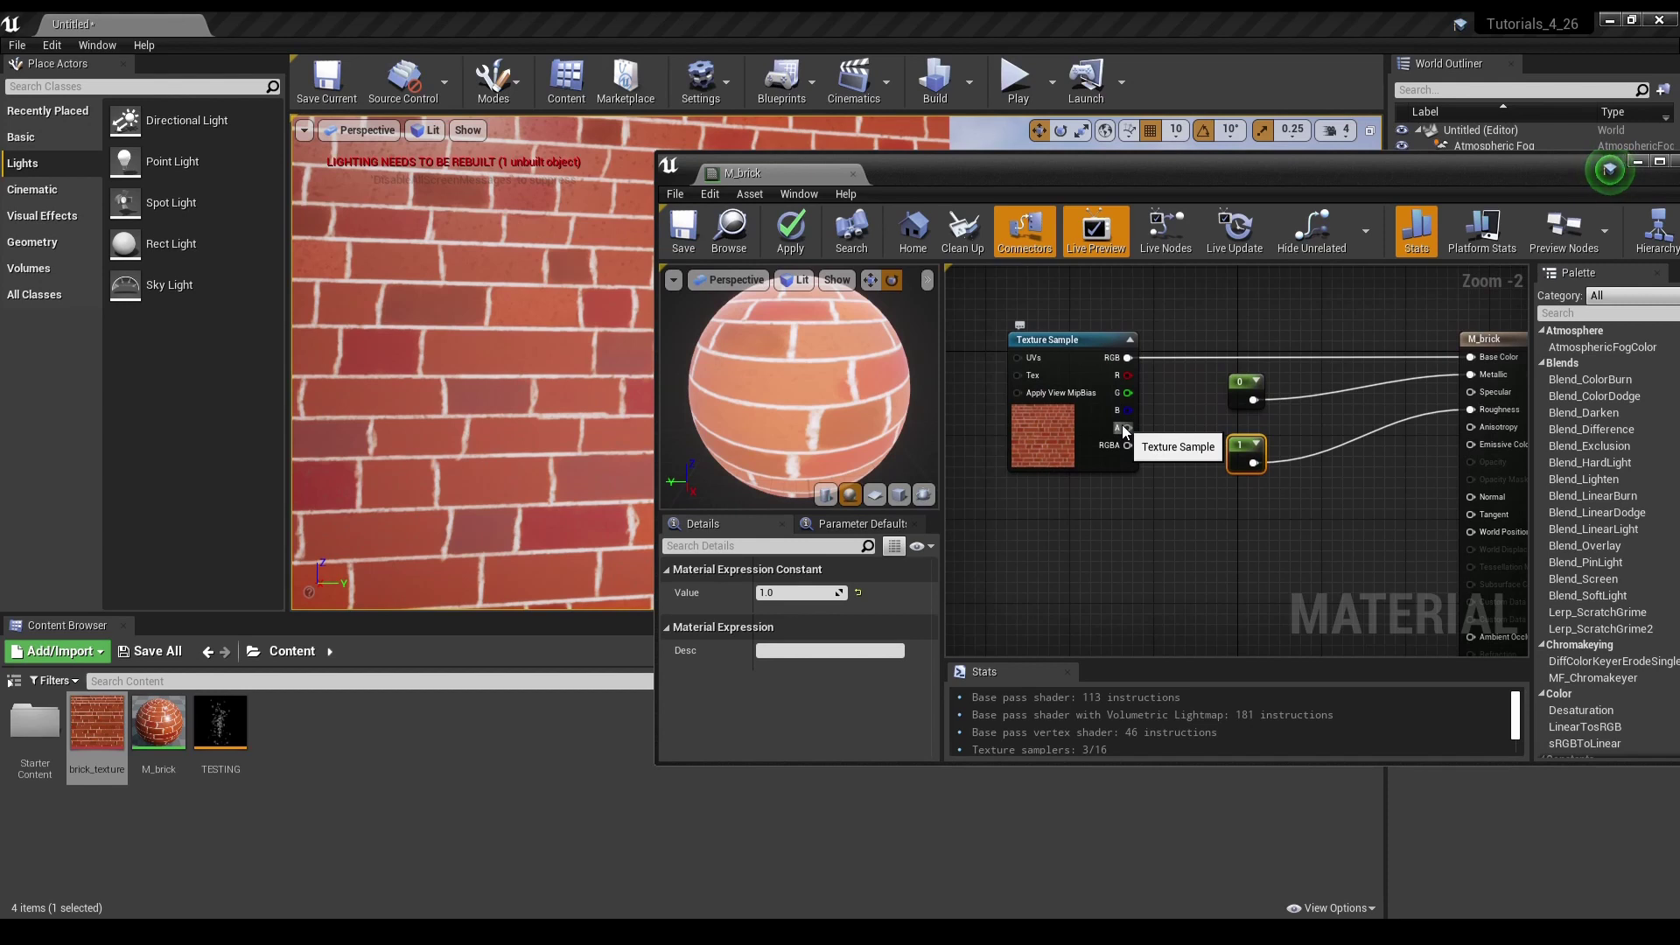
- Wire the Texture Sample's alpha to Ambient Occlusion and save M_brick
mouse_move(1182, 516)
right_mouse_down()
mouse_move(1154, 411)
mouse_move(1195, 396)
right_mouse_up()
scroll(1194, 396, "down", 1)
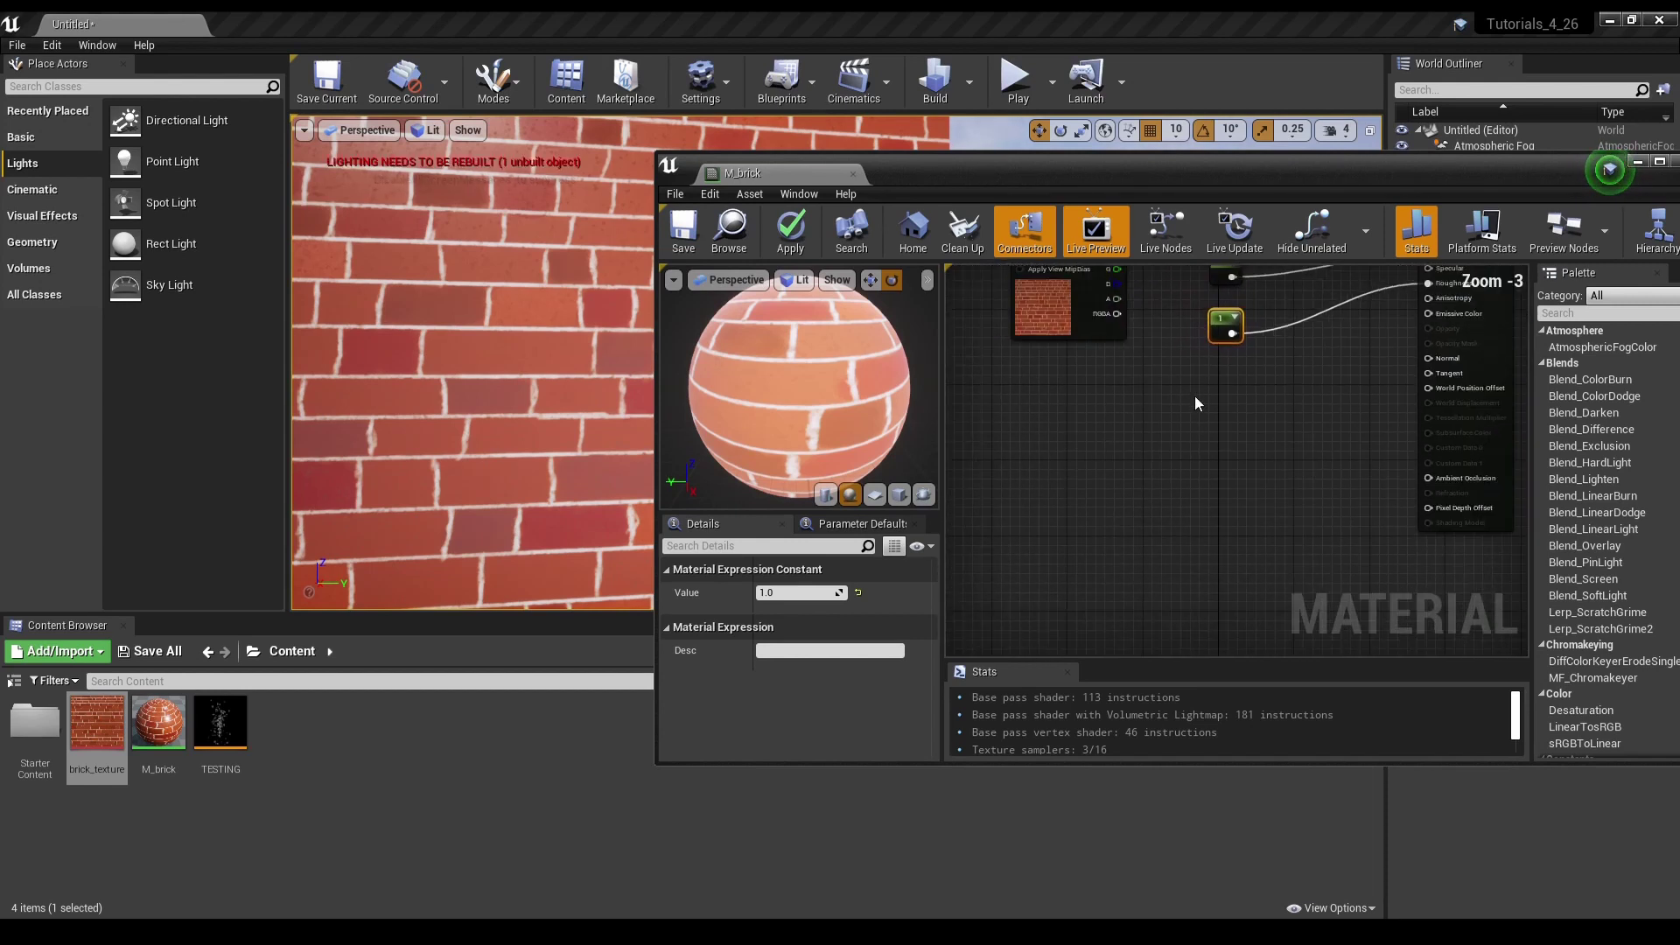
left_click_drag(1233, 332, 1429, 478)
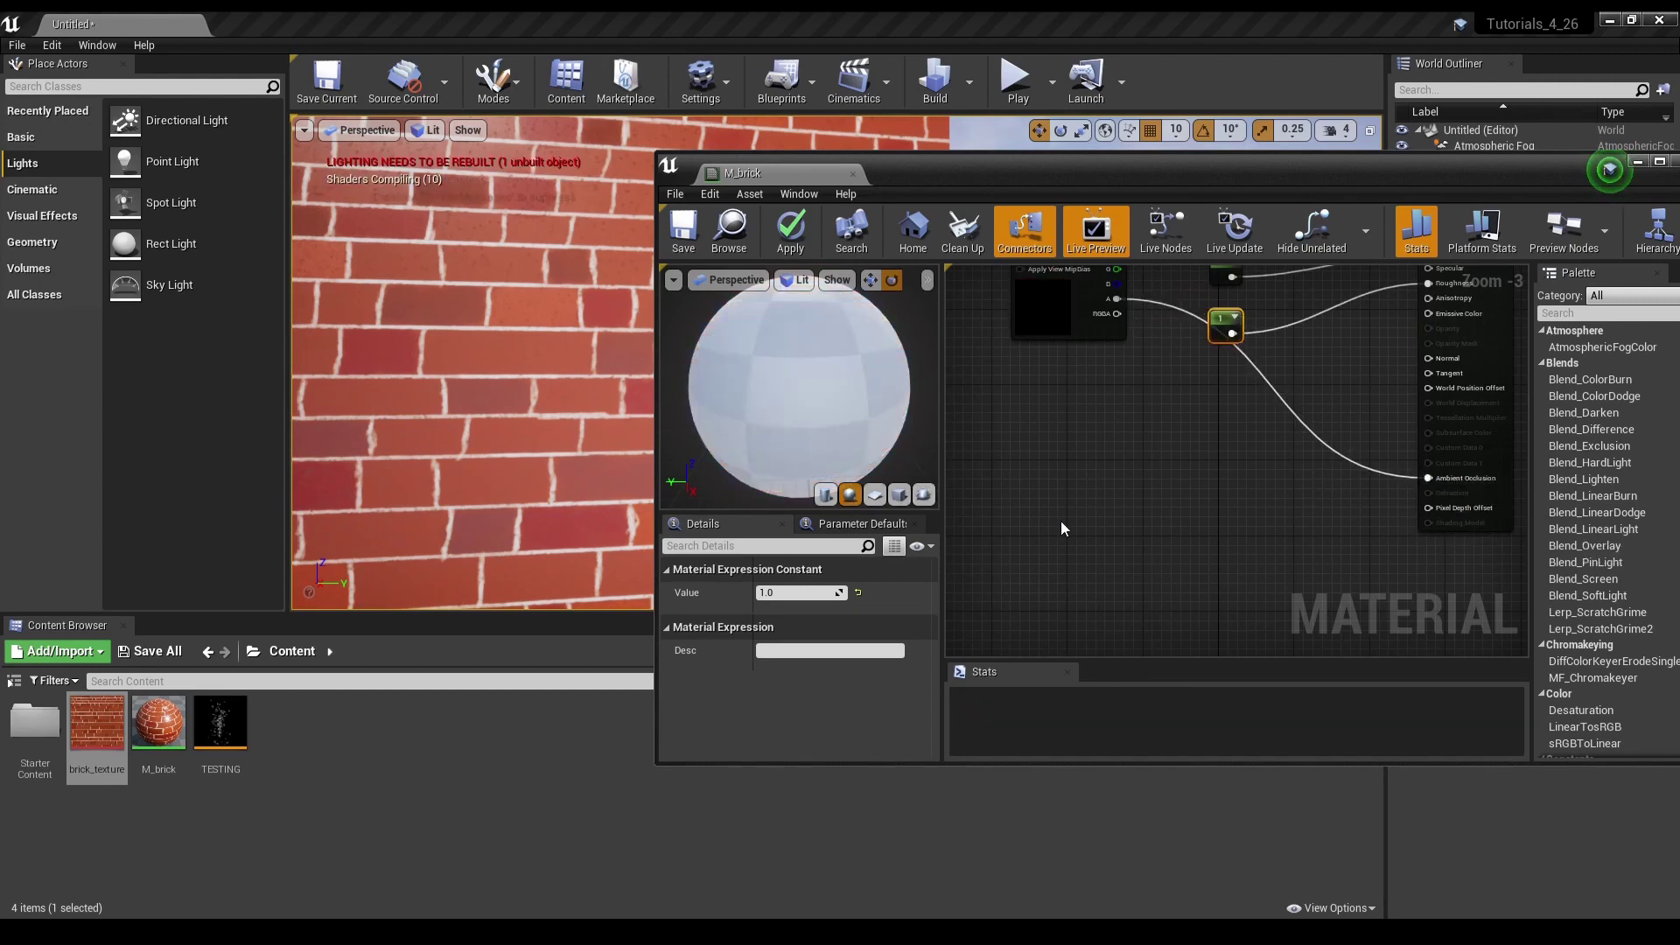
left_click(683, 234)
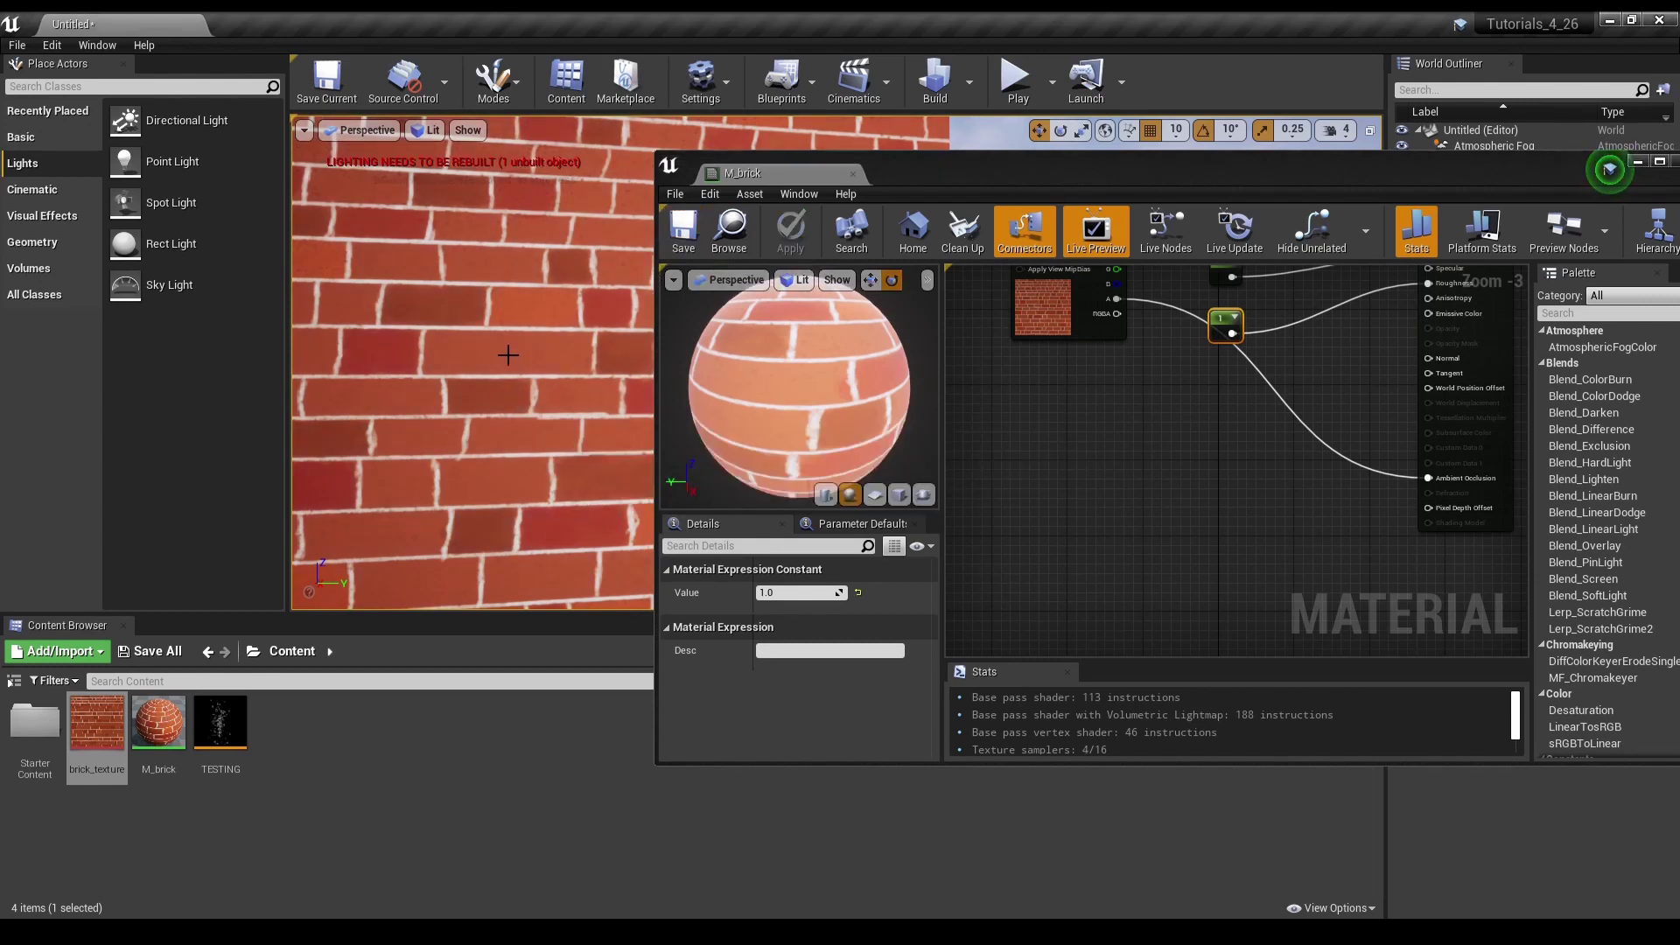
right_click_drag(508, 354, 508, 355)
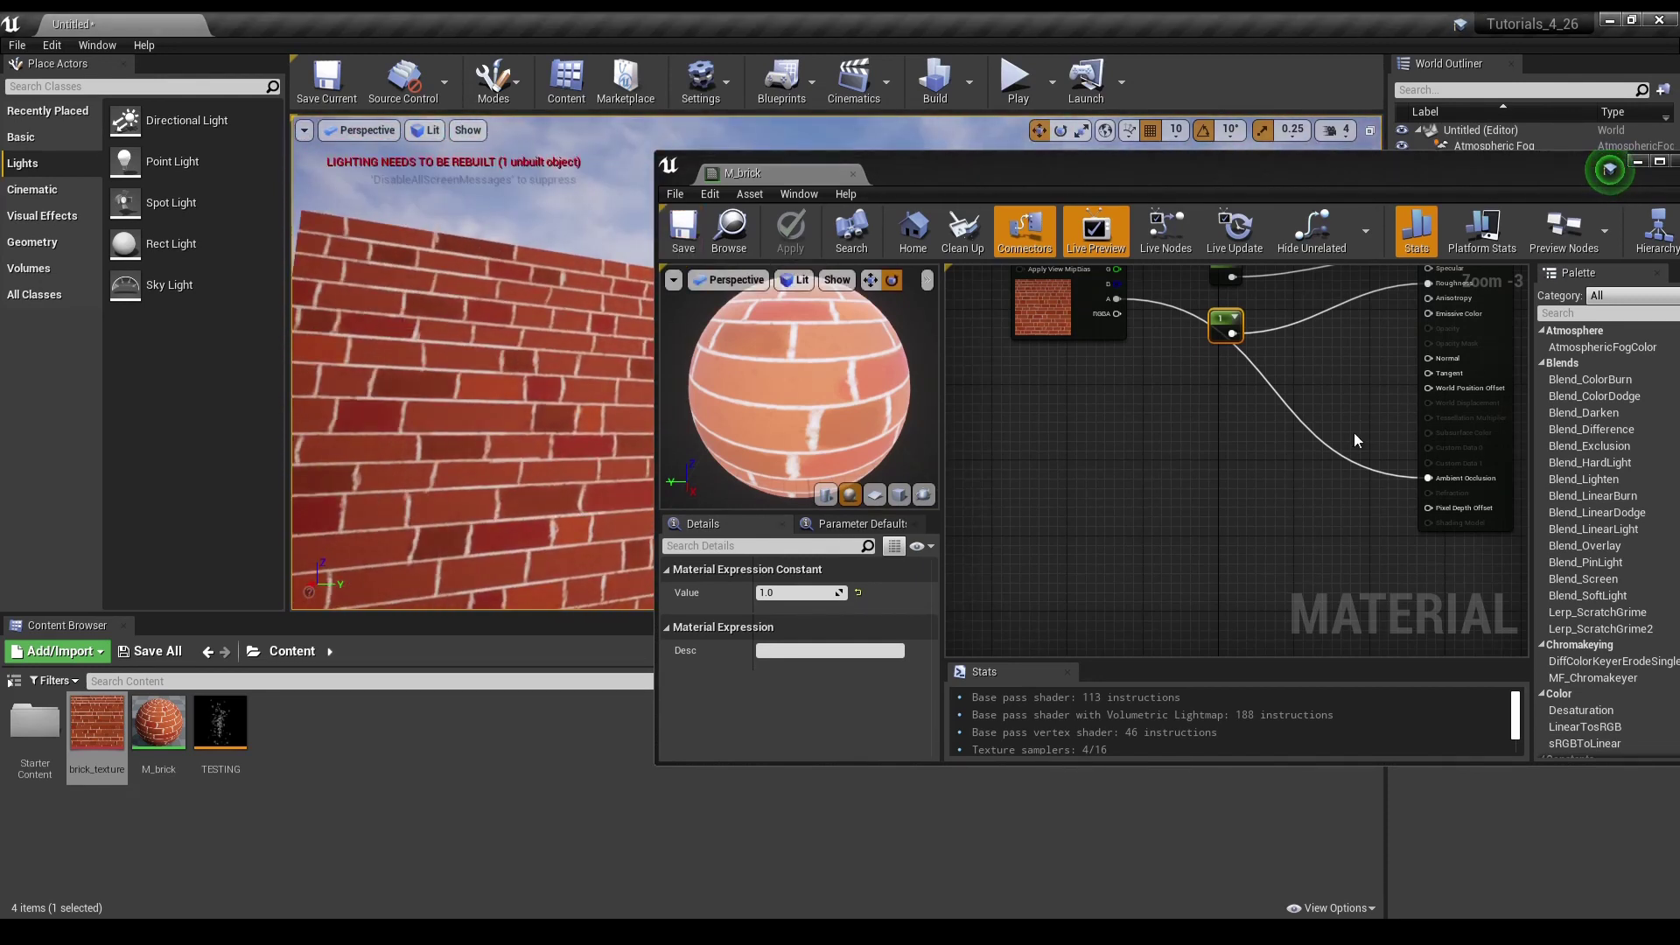
left_click(1231, 325)
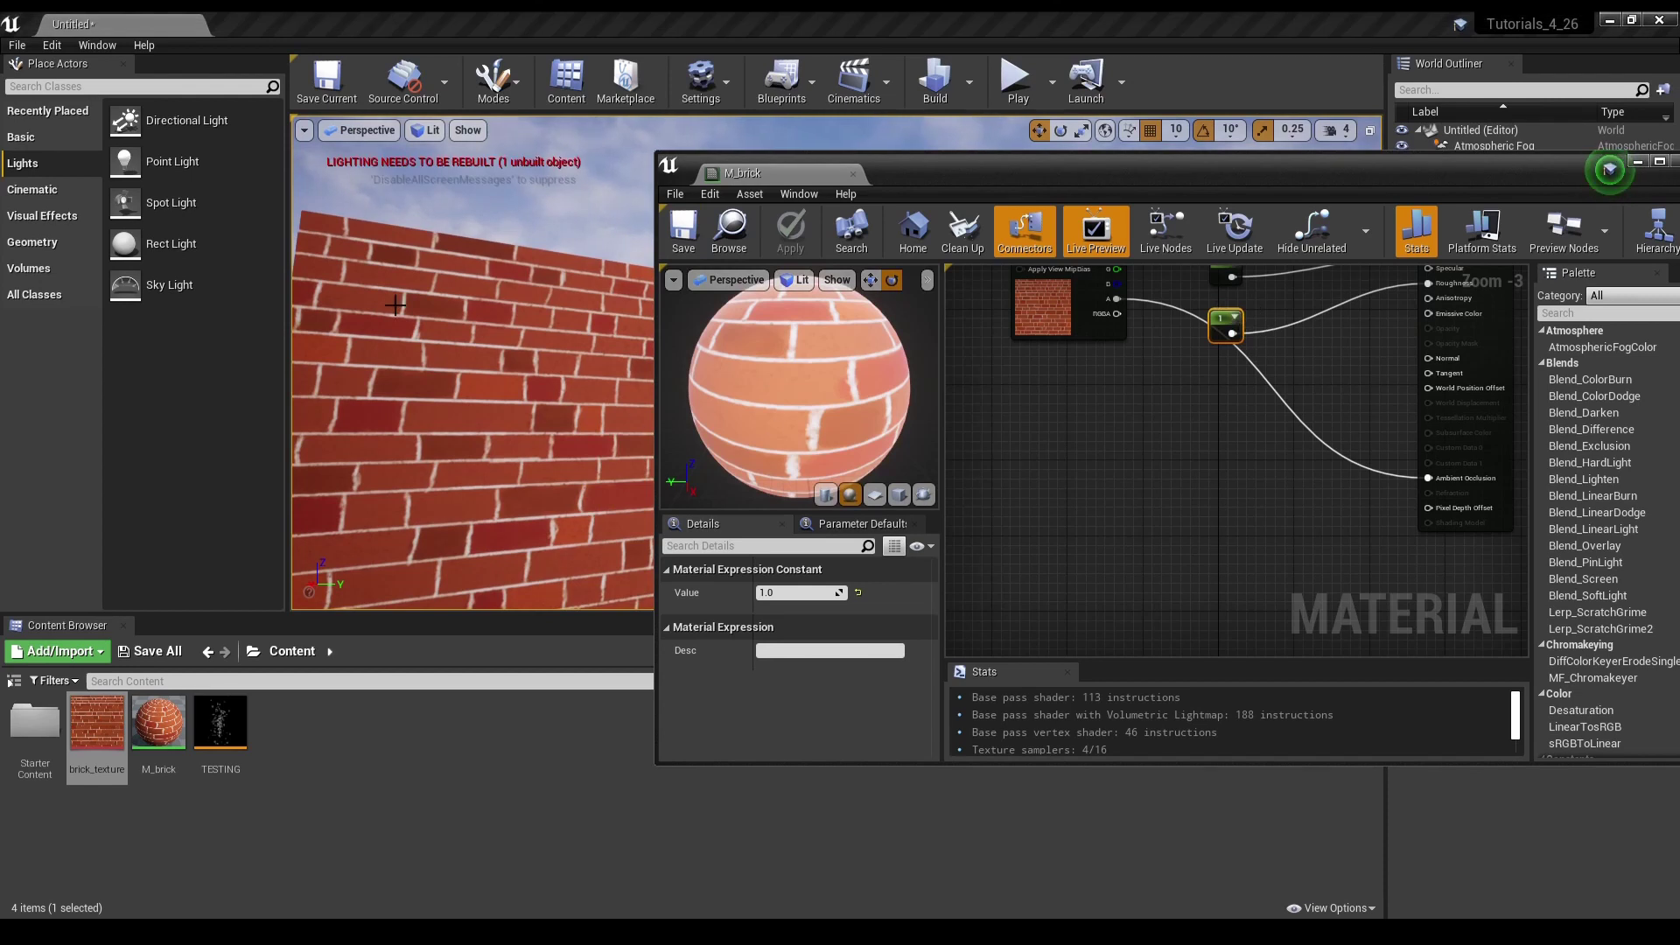
right_click_drag(395, 304, 403, 316)
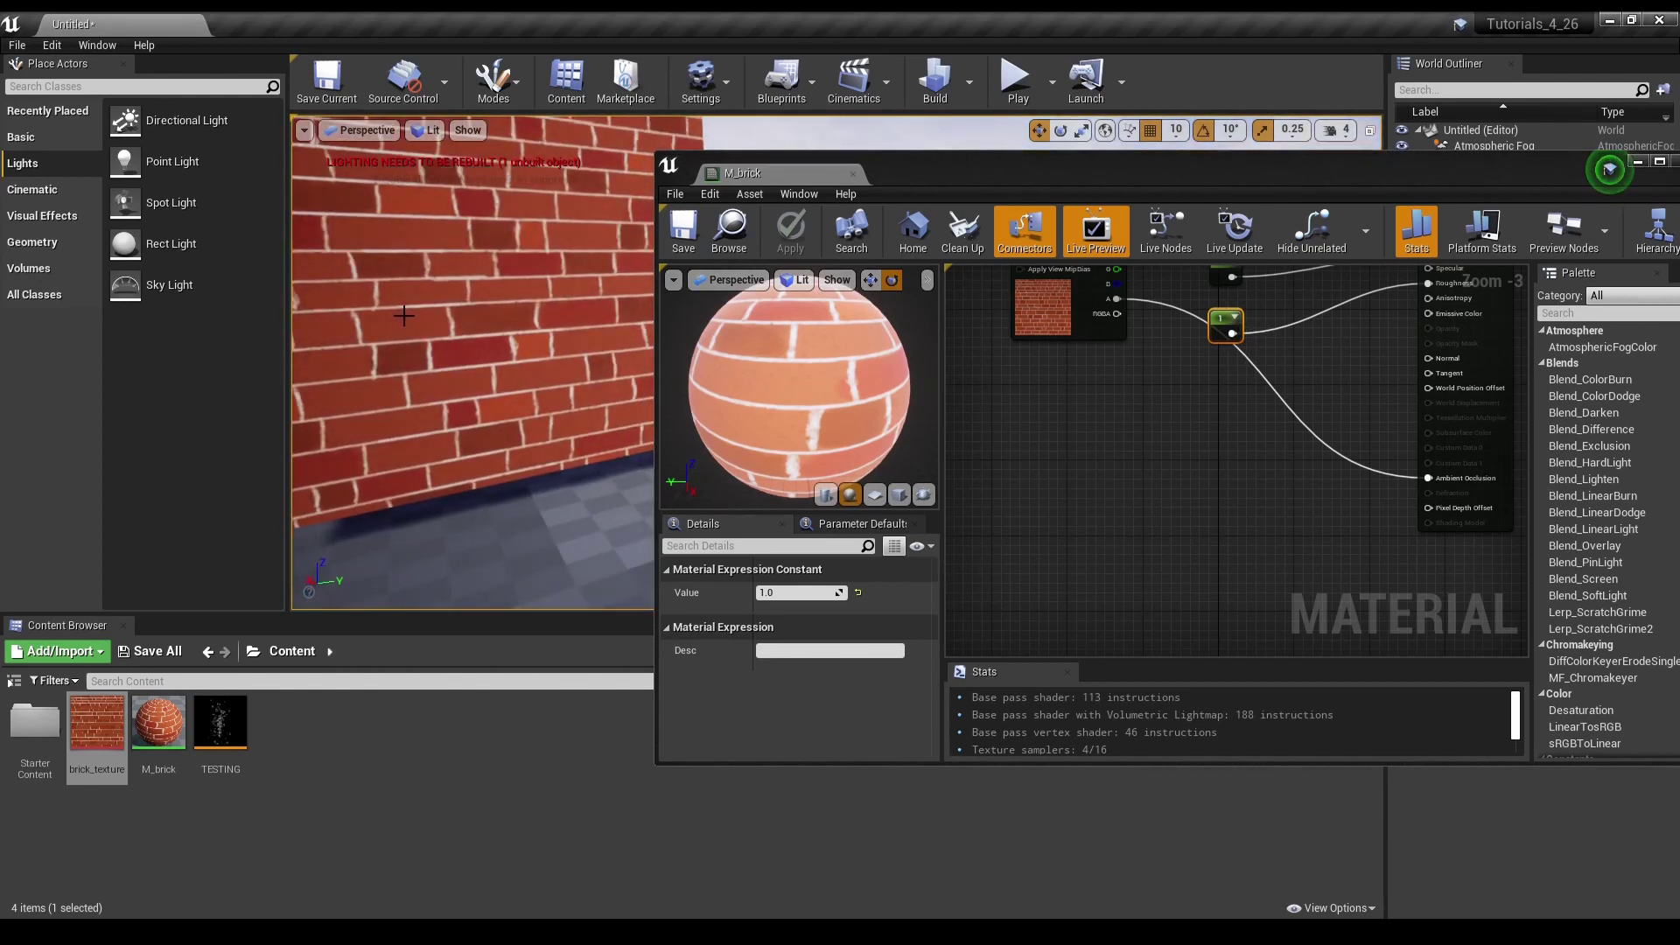
- Fly around the brick cube to inspect it, then reconnect the constant 1 to Roughness
key("Home")
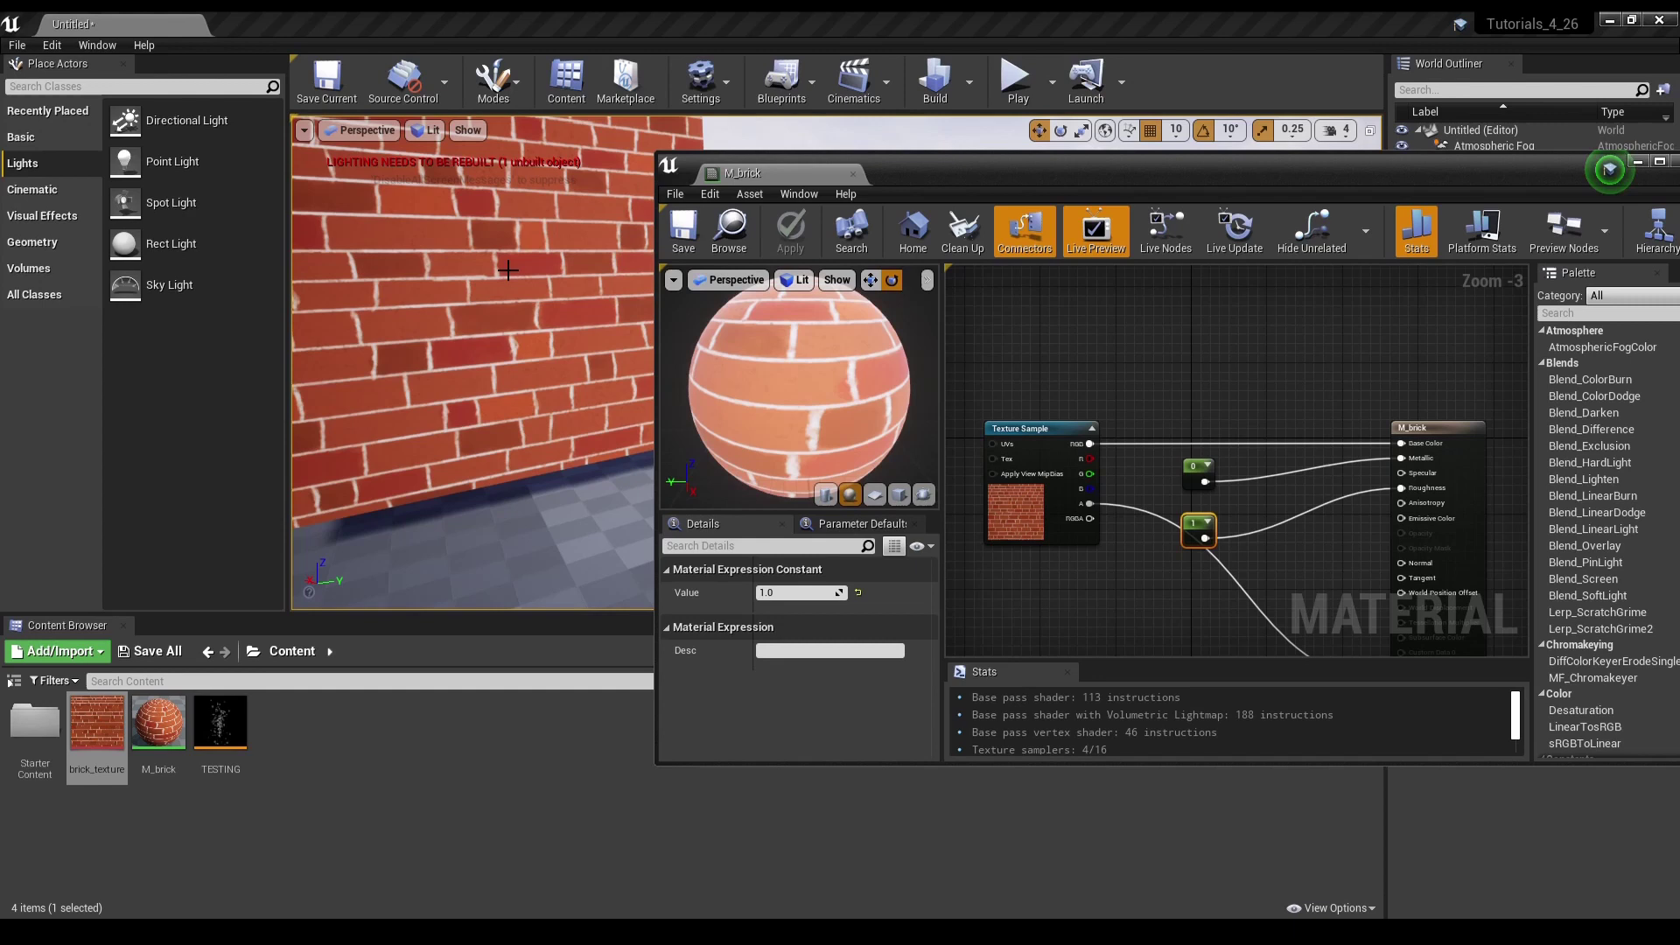
right_click_drag(507, 270, 507, 269)
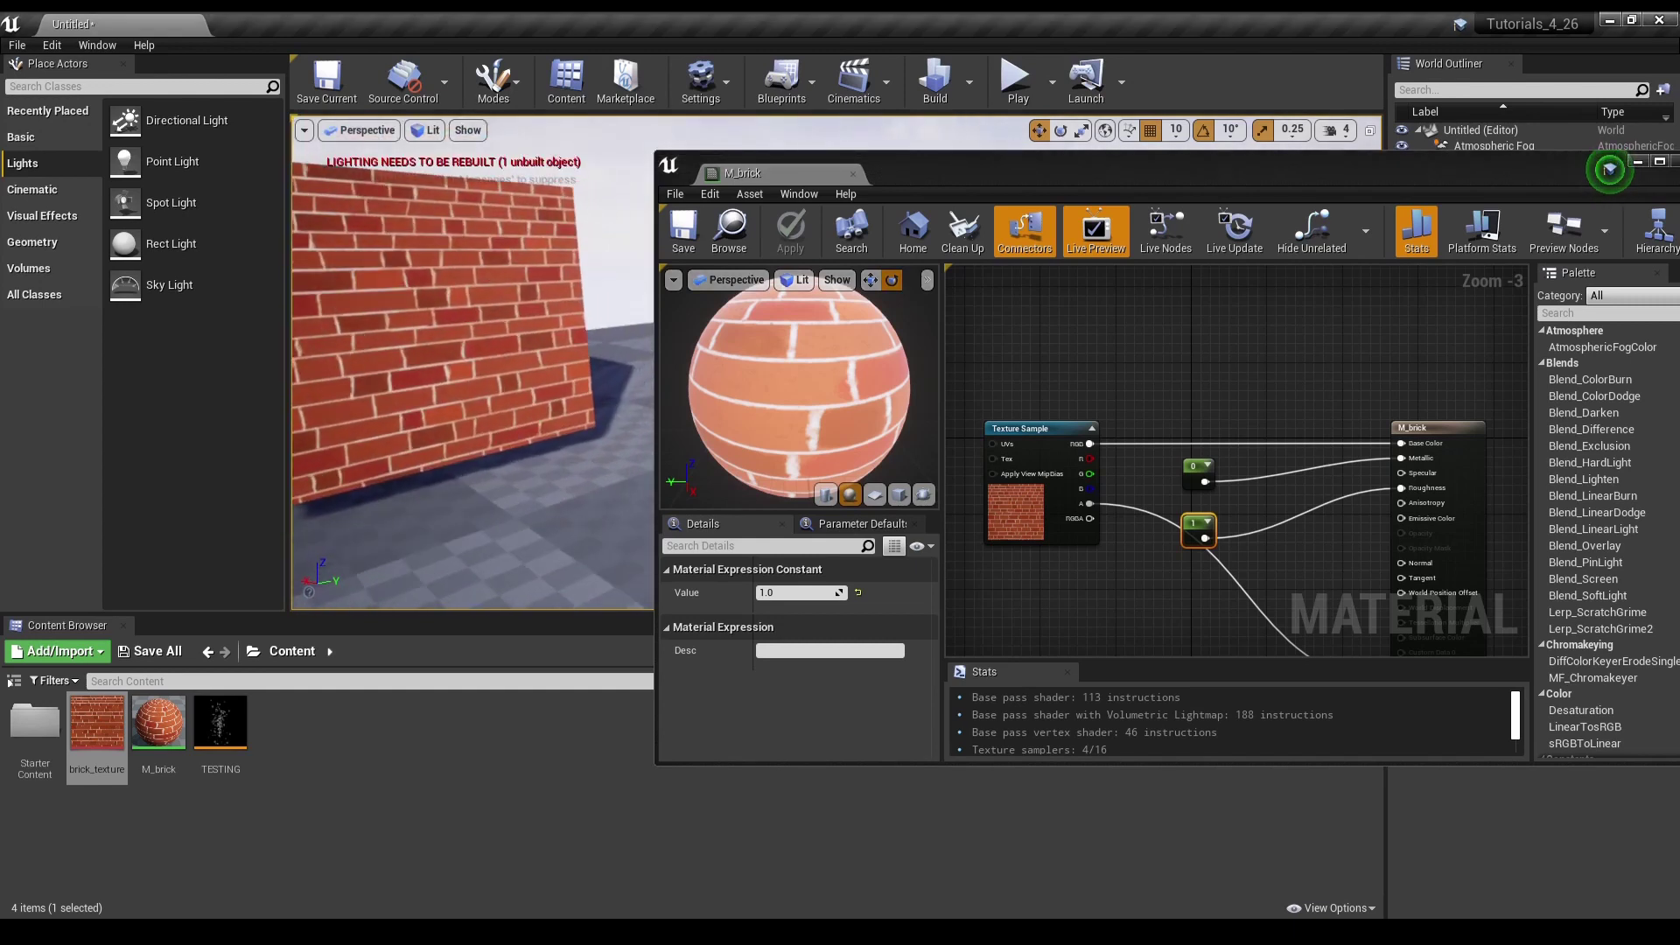
right_click_drag(472, 368, 472, 368)
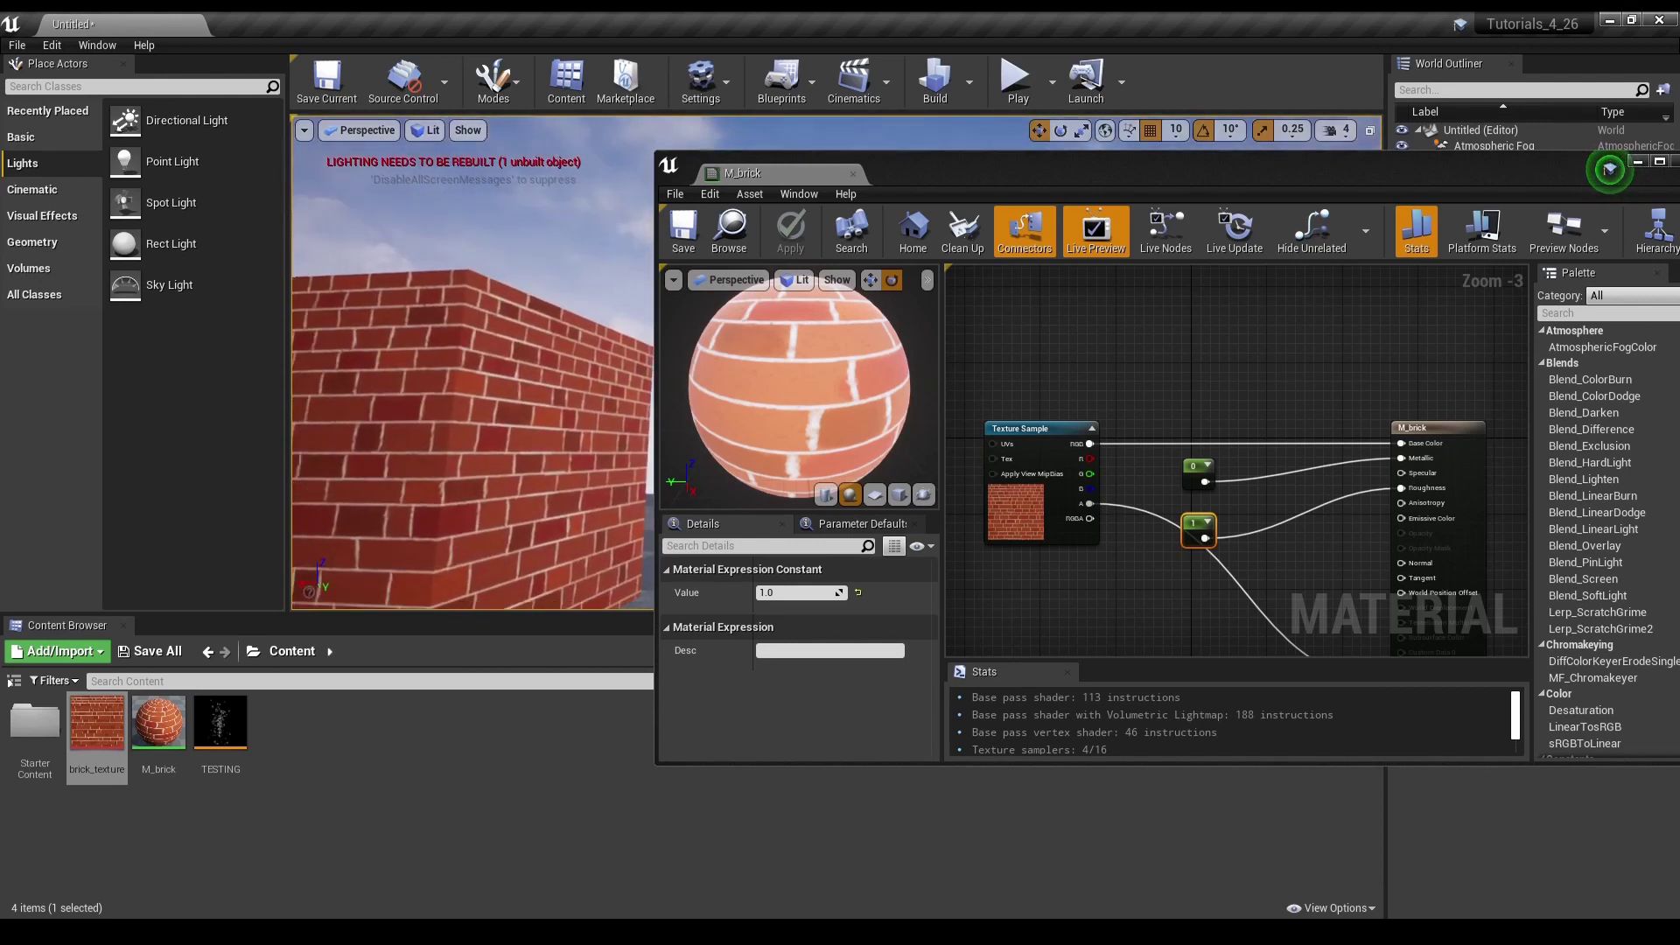
right_click_drag(454, 300, 455, 300)
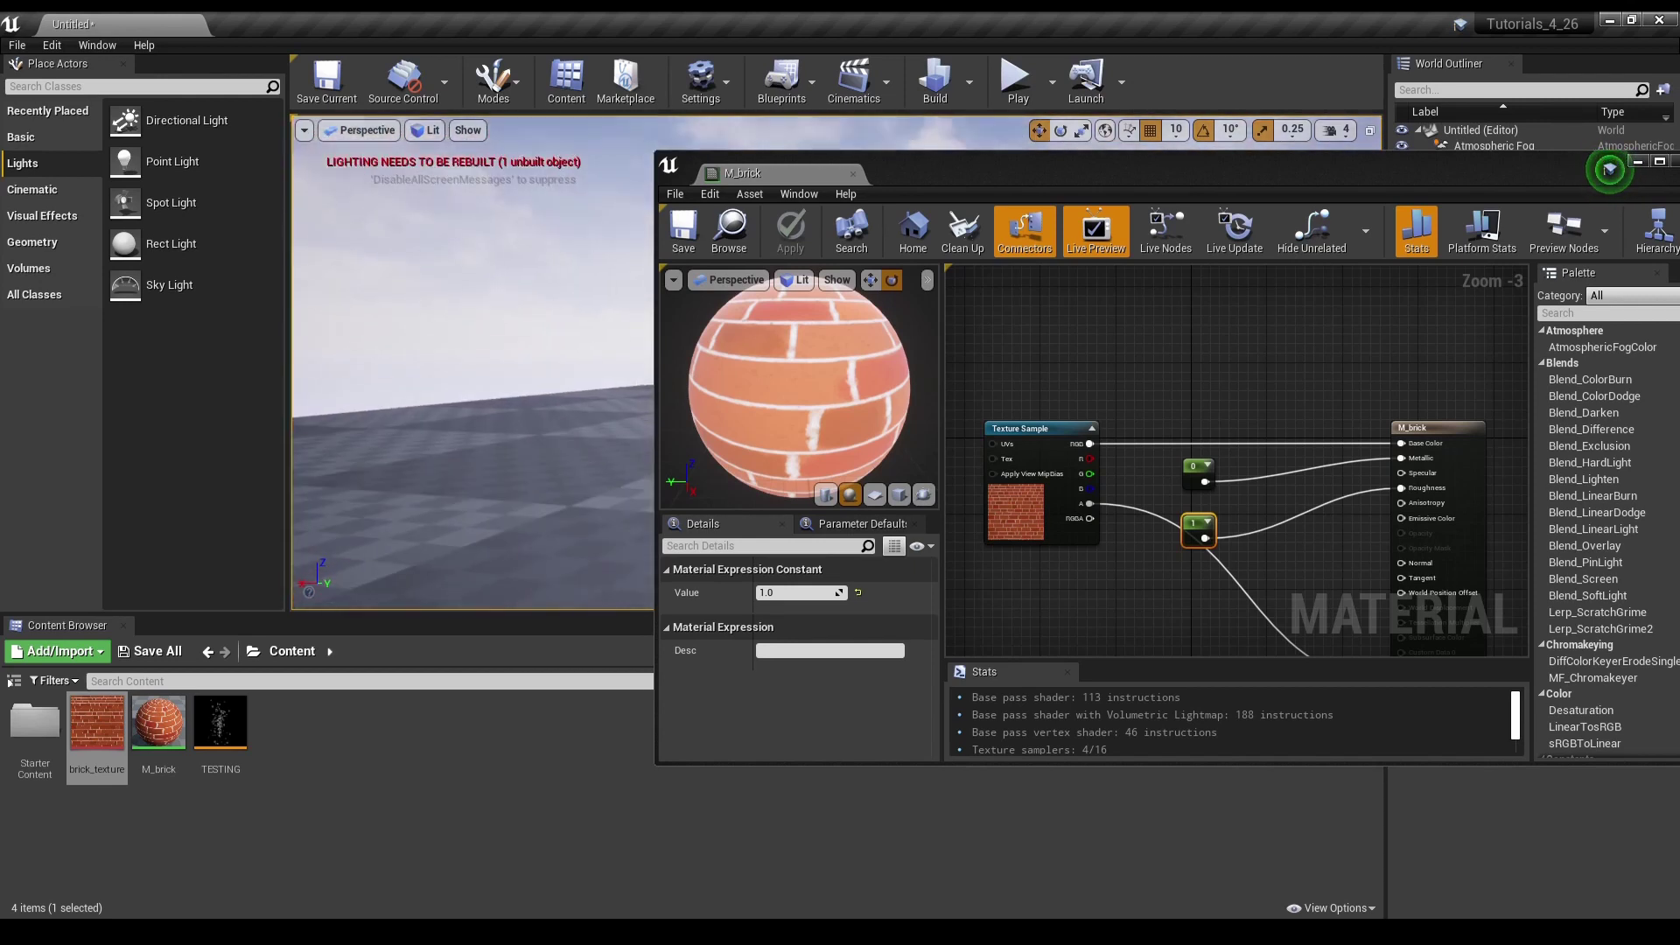
right_click_drag(473, 363, 474, 363)
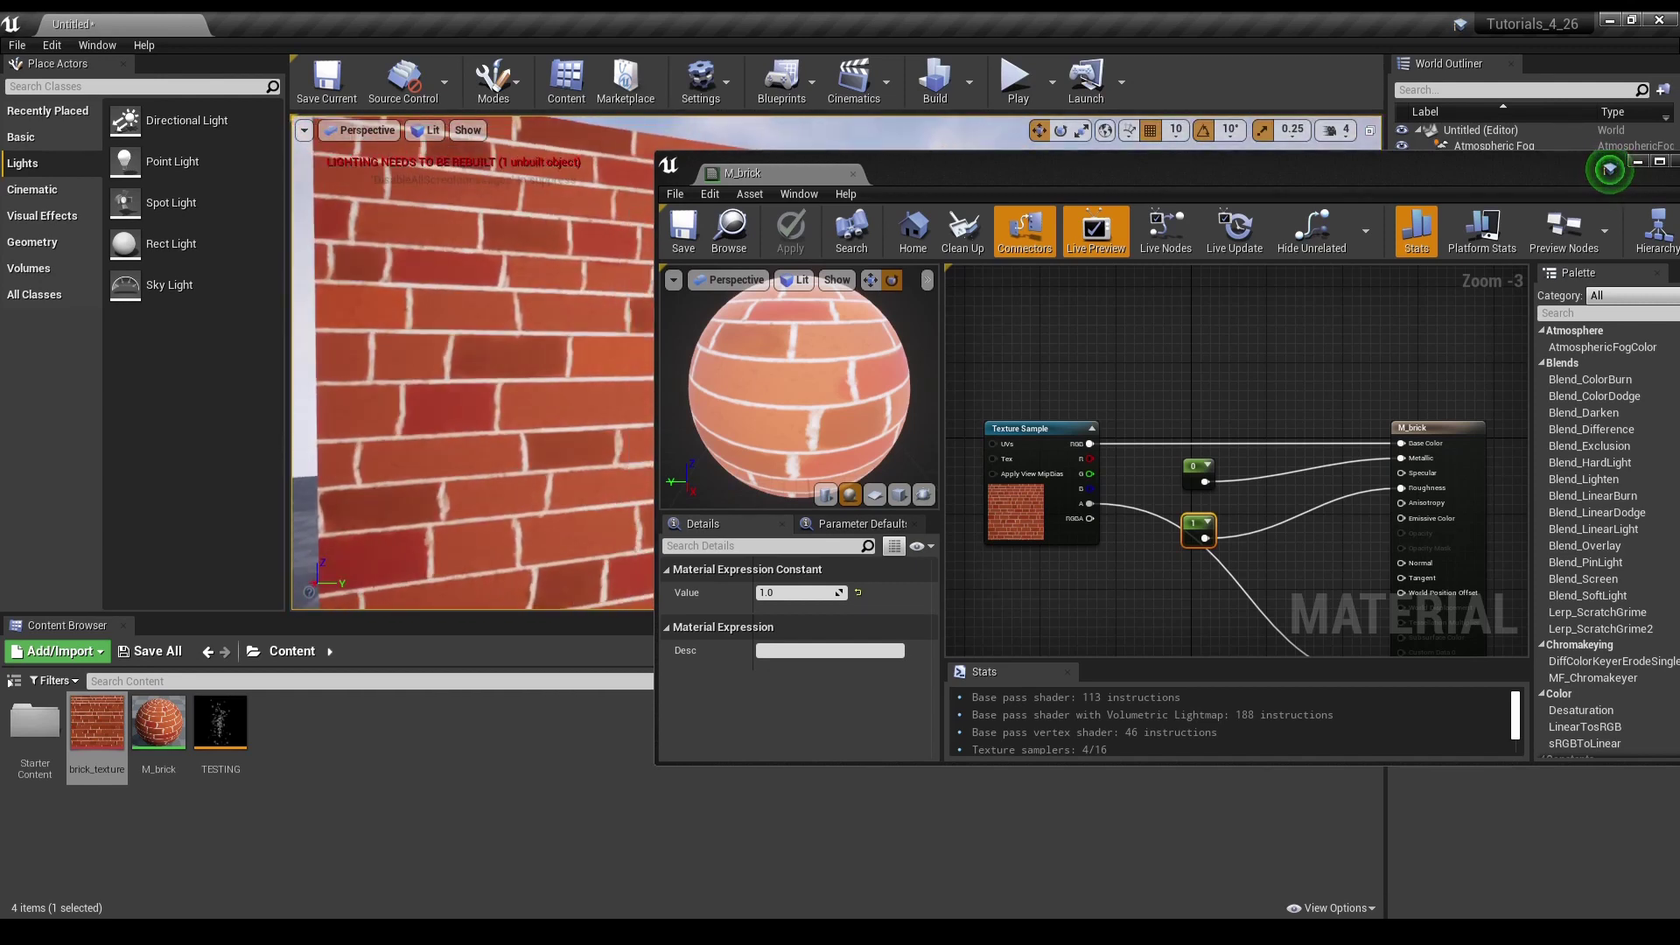
right_click_drag(474, 362, 494, 365)
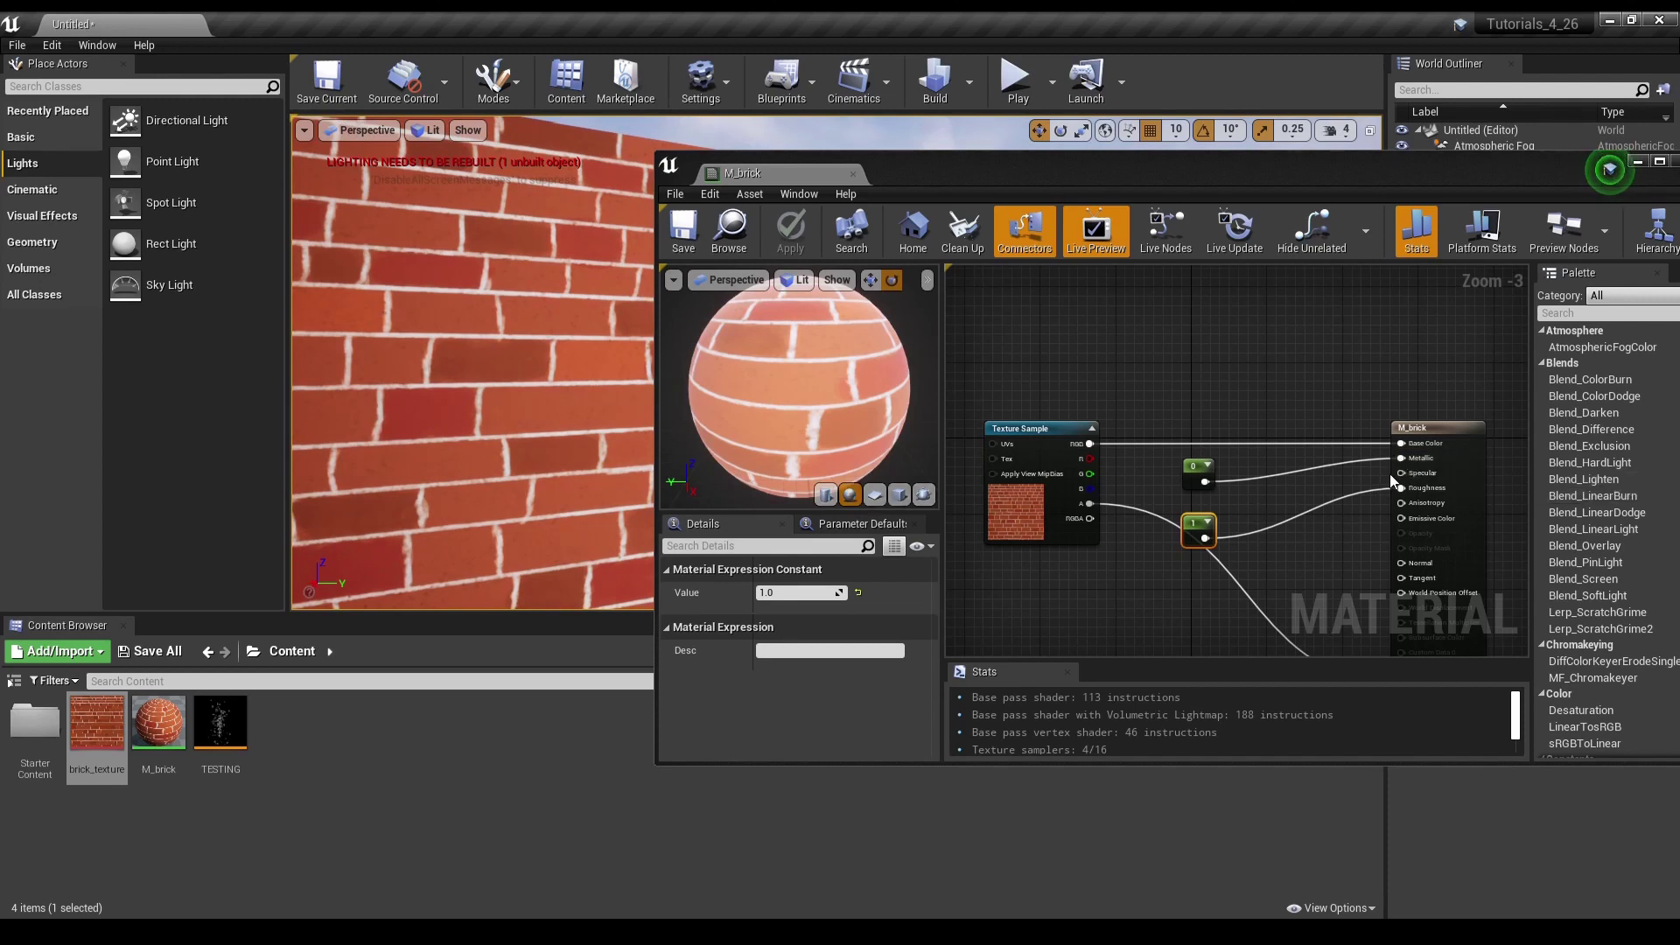
left_click_drag(1392, 483, 1401, 487)
scroll(1293, 433, "down", 1)
scroll(1337, 519, "down", 1)
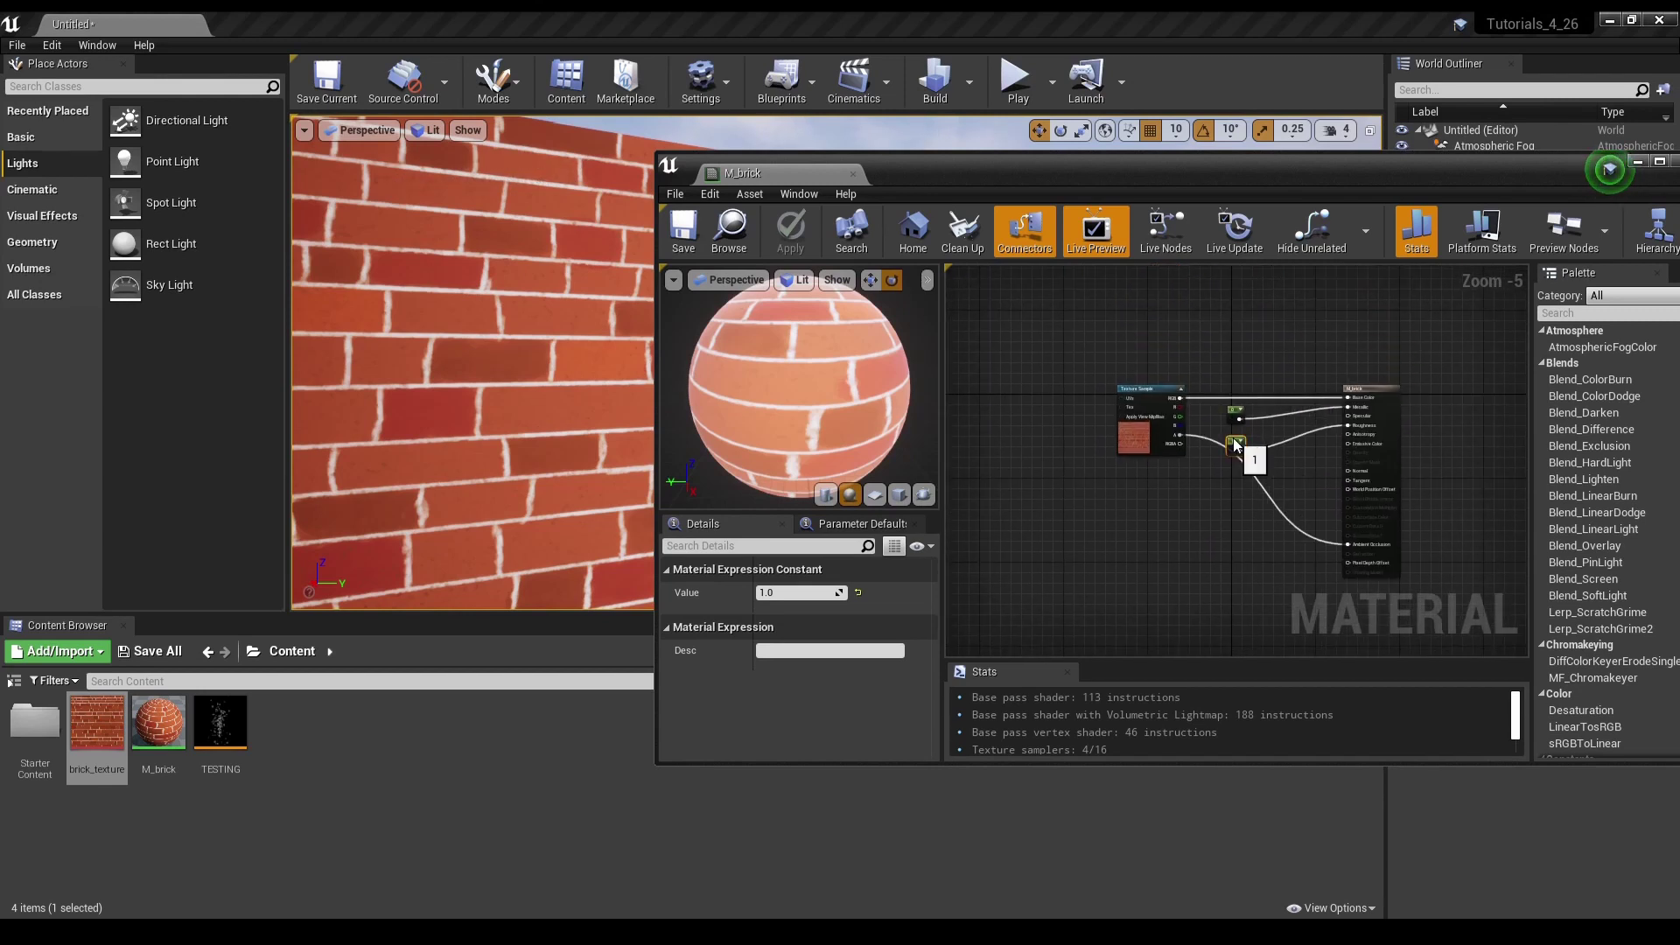
left_click_drag(1235, 443, 1276, 437)
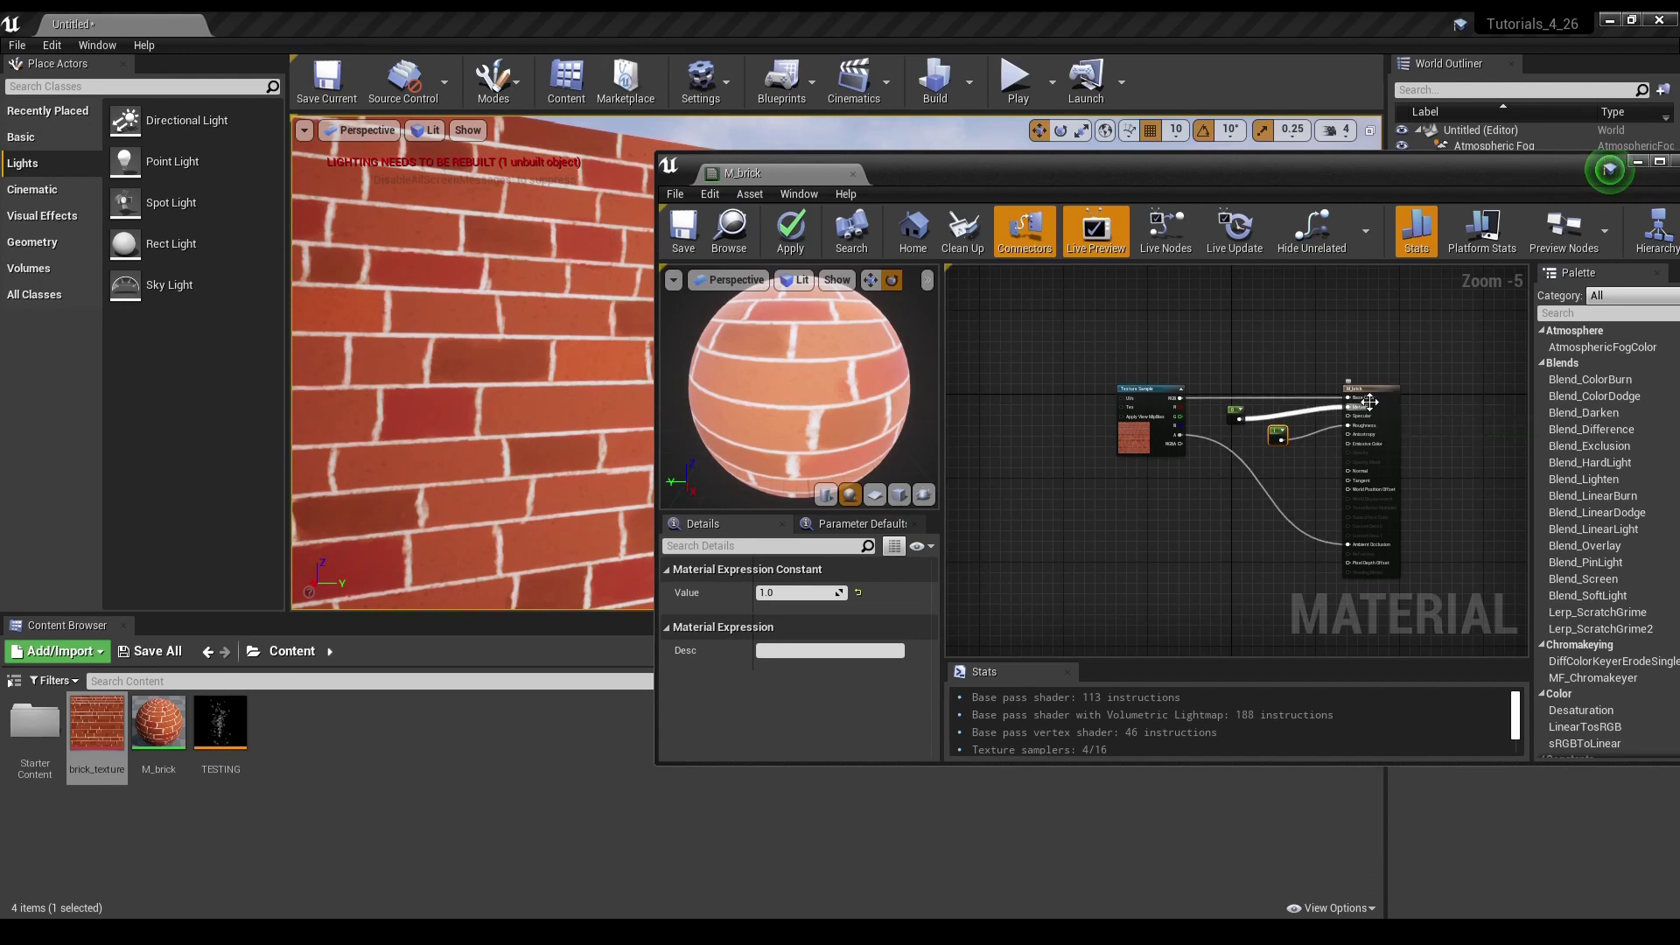
scroll(1366, 420, "up", 2)
scroll(1327, 441, "up", 3)
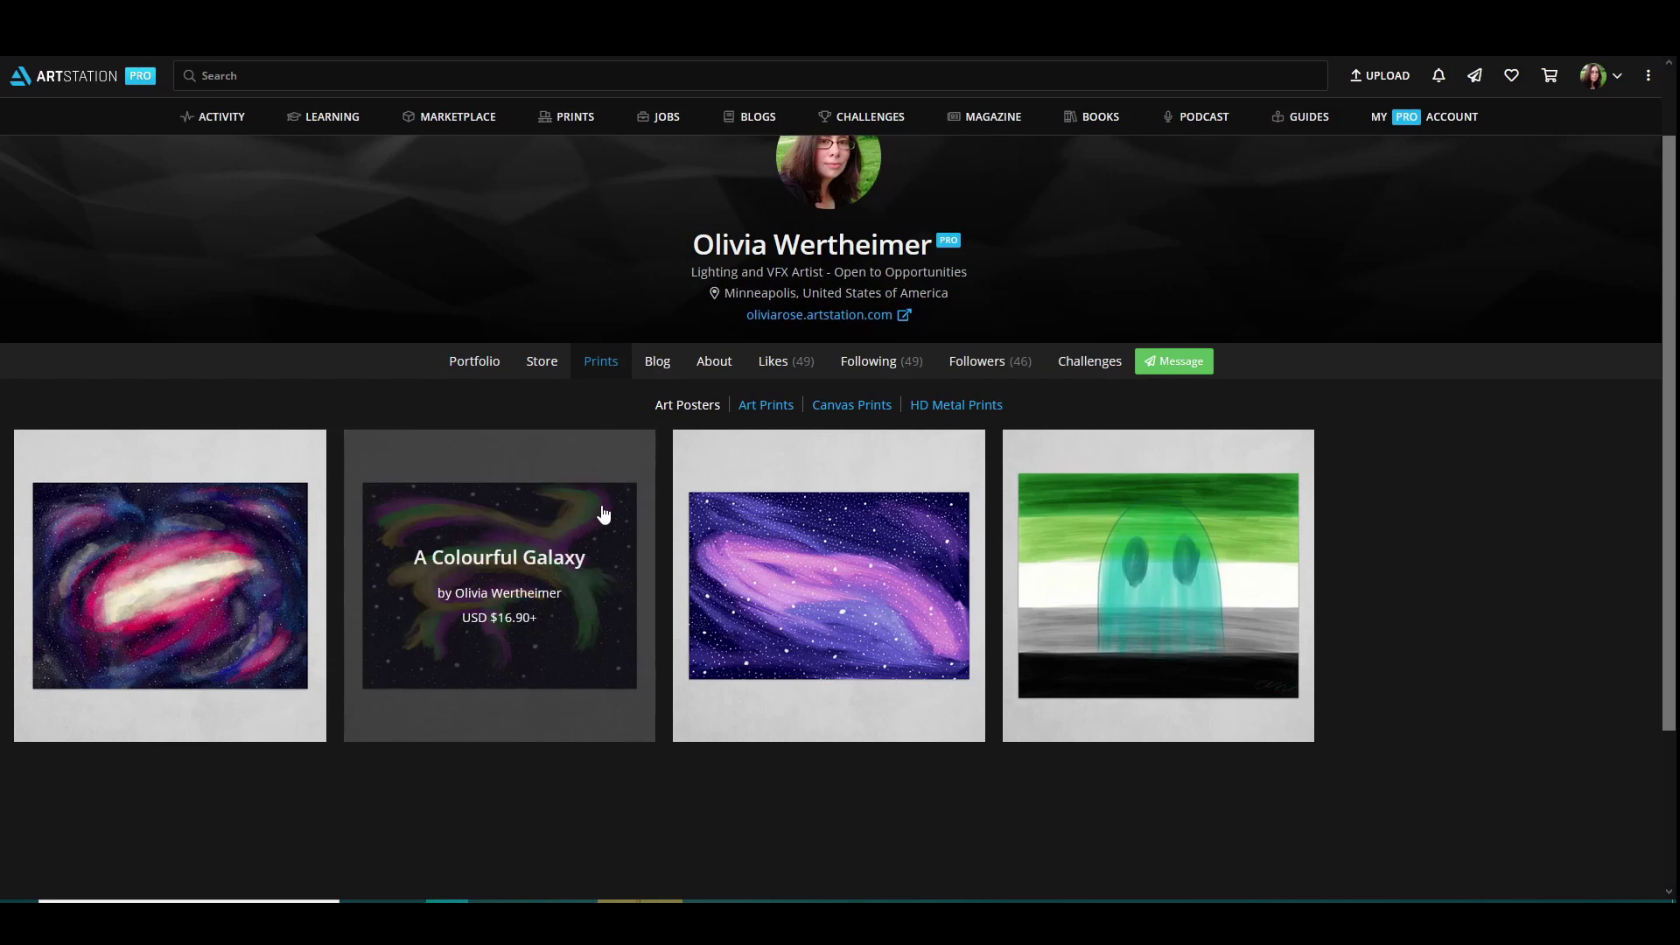
- Go to the artist's ArtStation Store listing products for sale
left_click(547, 374)
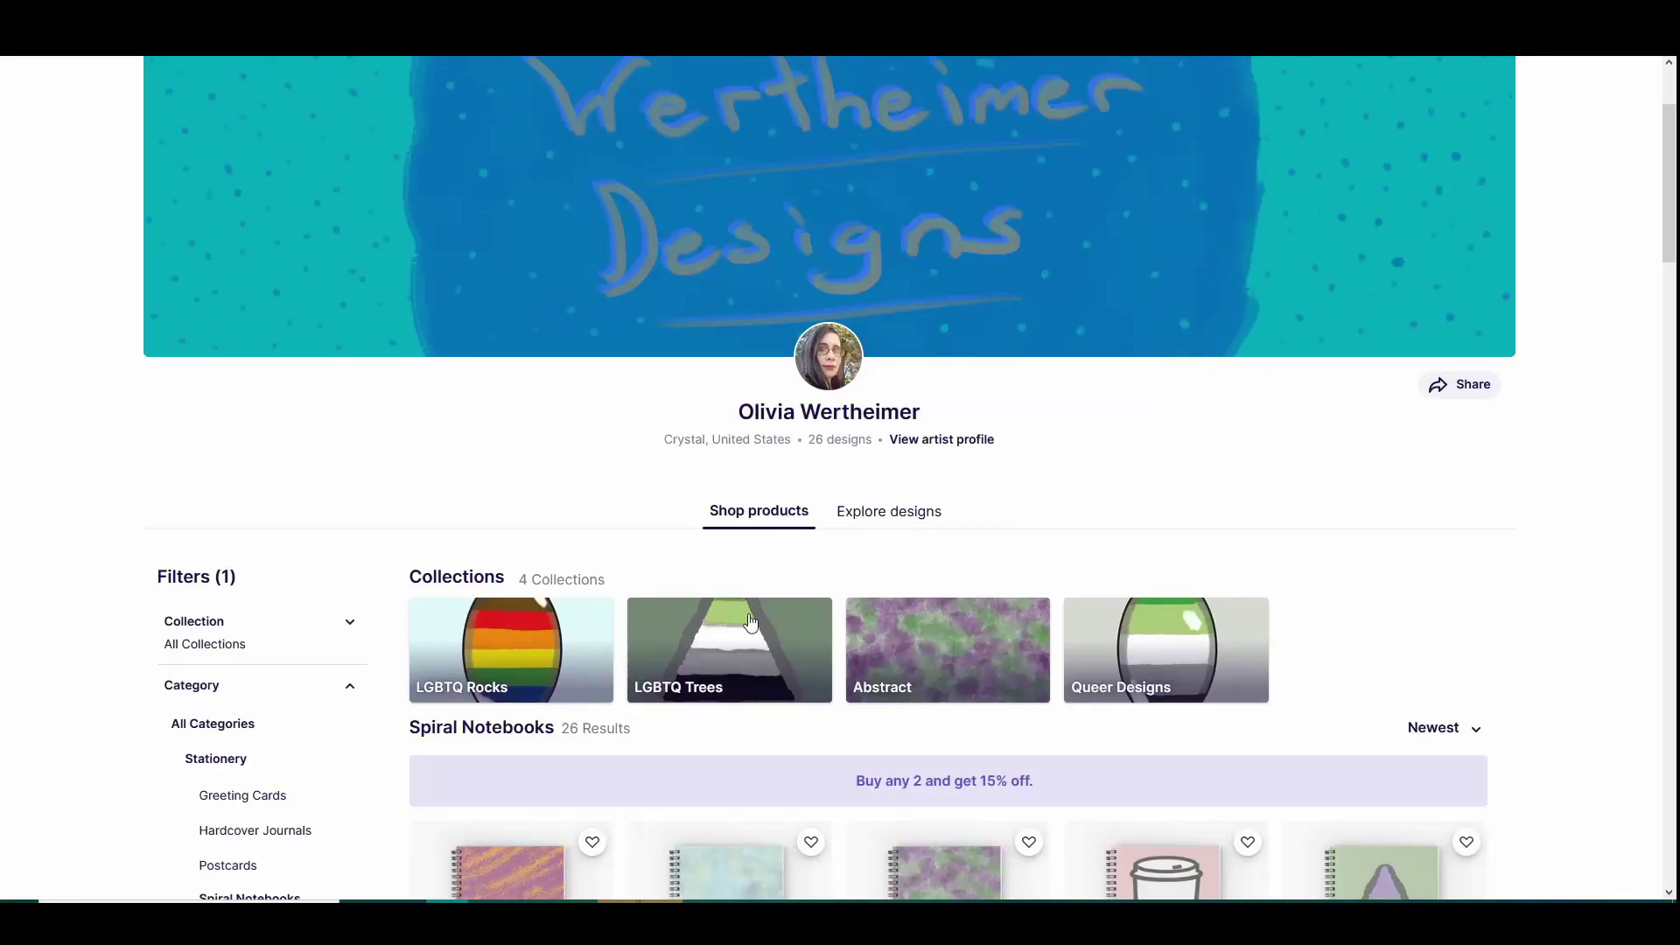
scroll(697, 569, "down", 2)
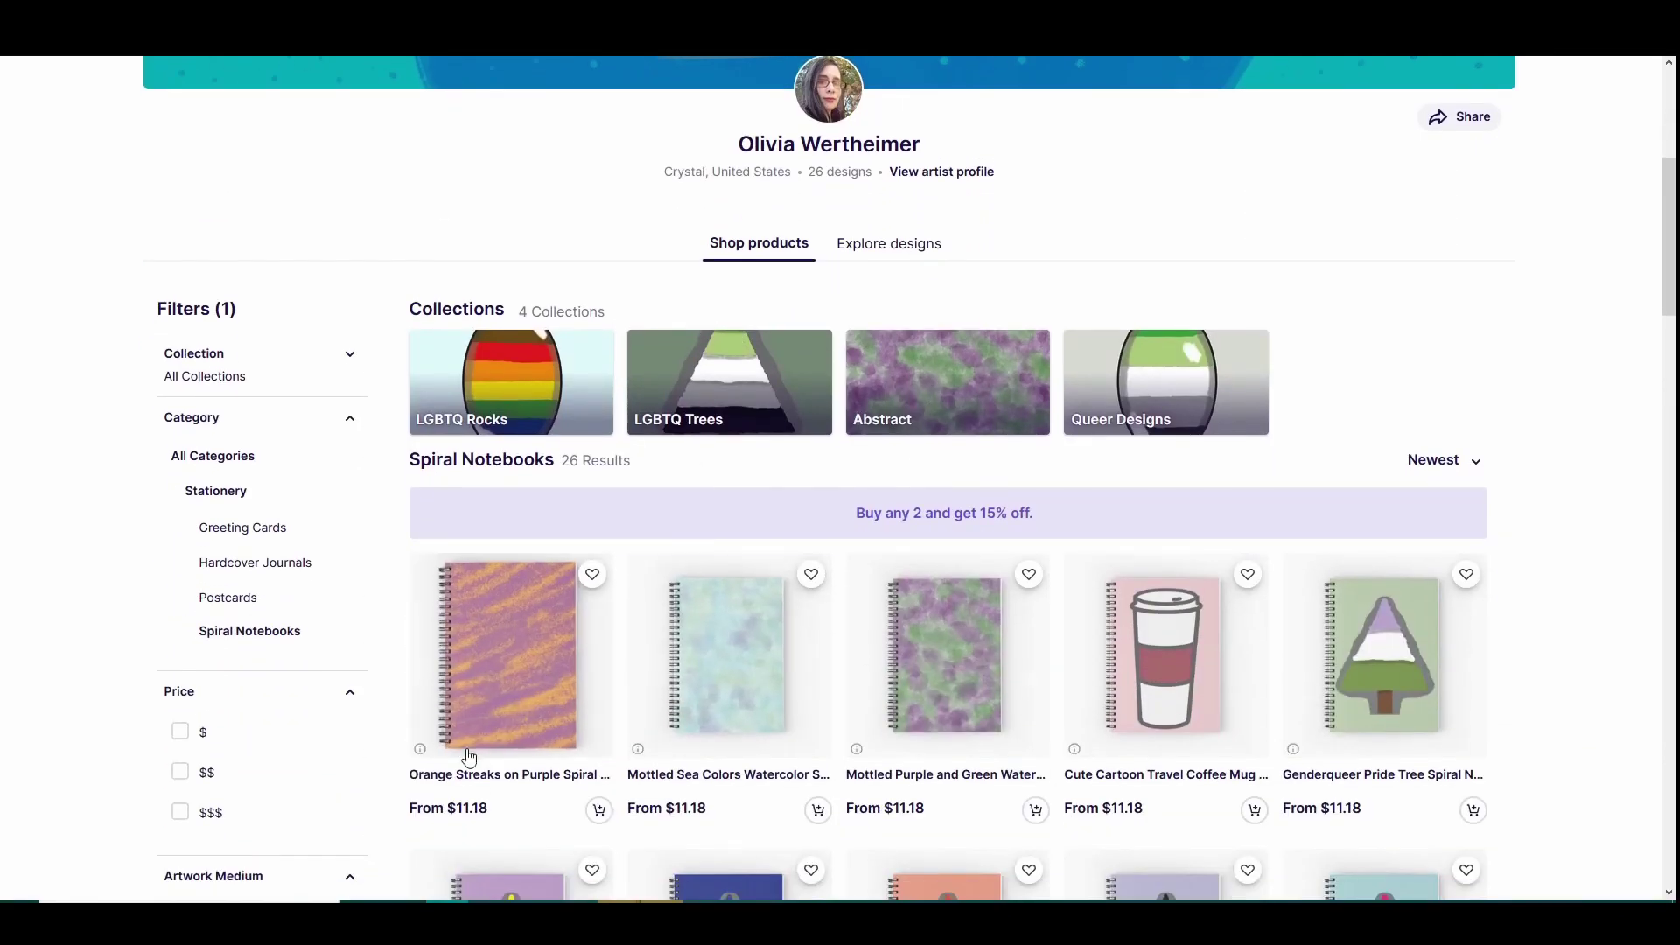
scroll(924, 809, "down", 2)
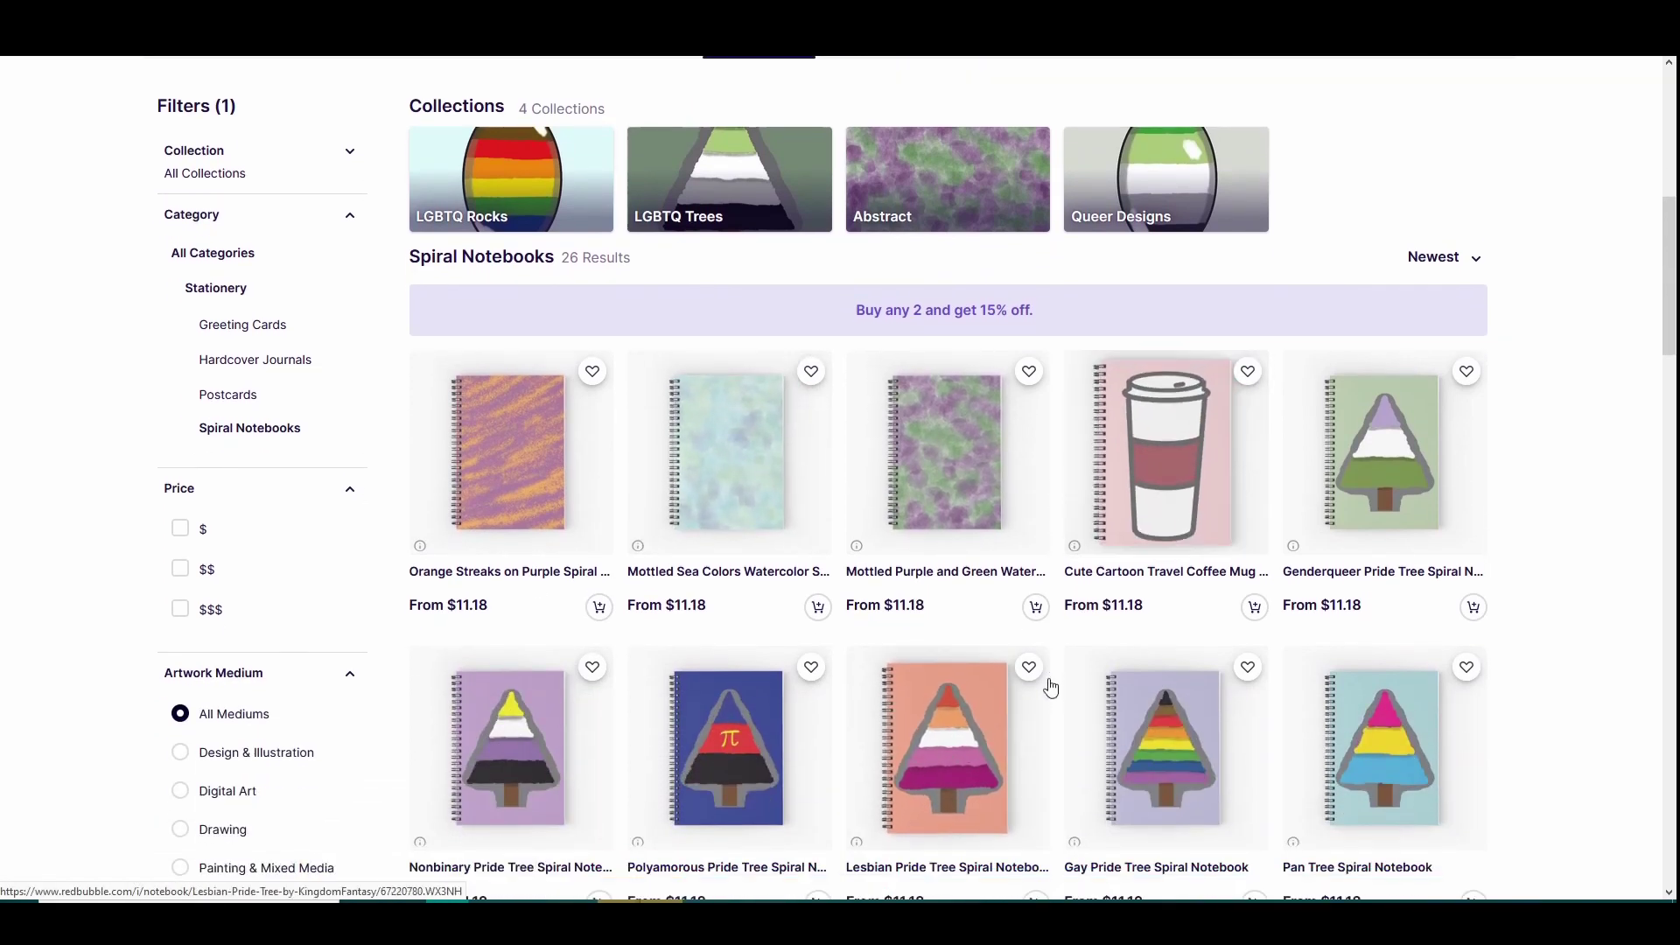
scroll(1050, 687, "down", 2)
scroll(1054, 811, "down", 5)
scroll(1013, 678, "up", 1)
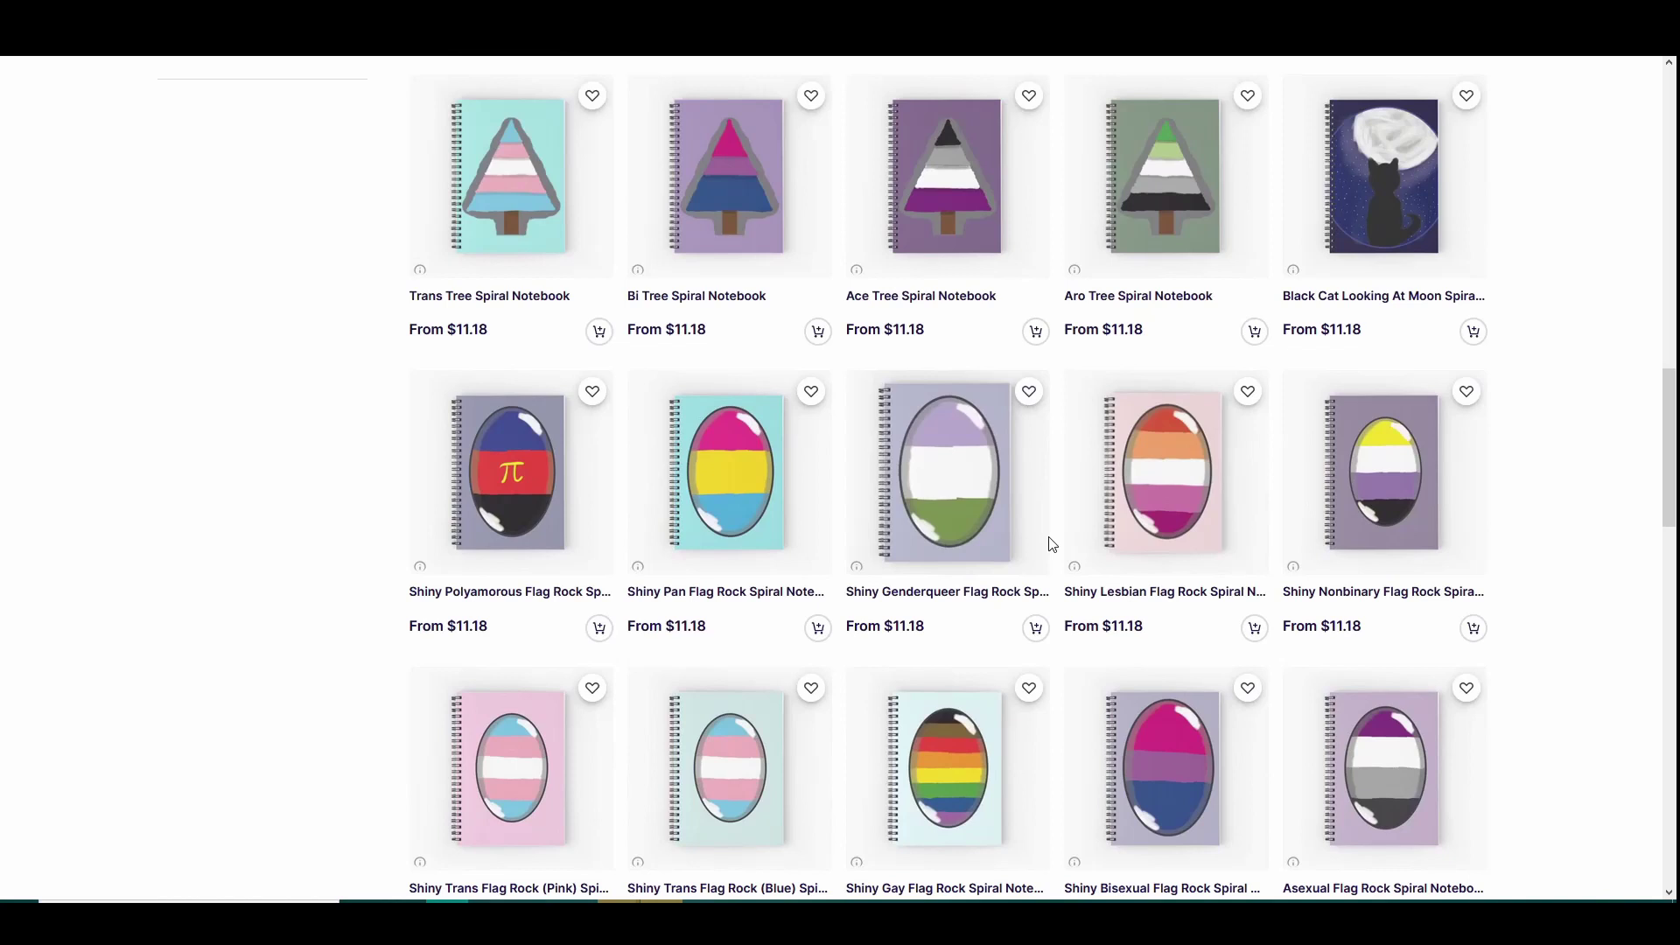